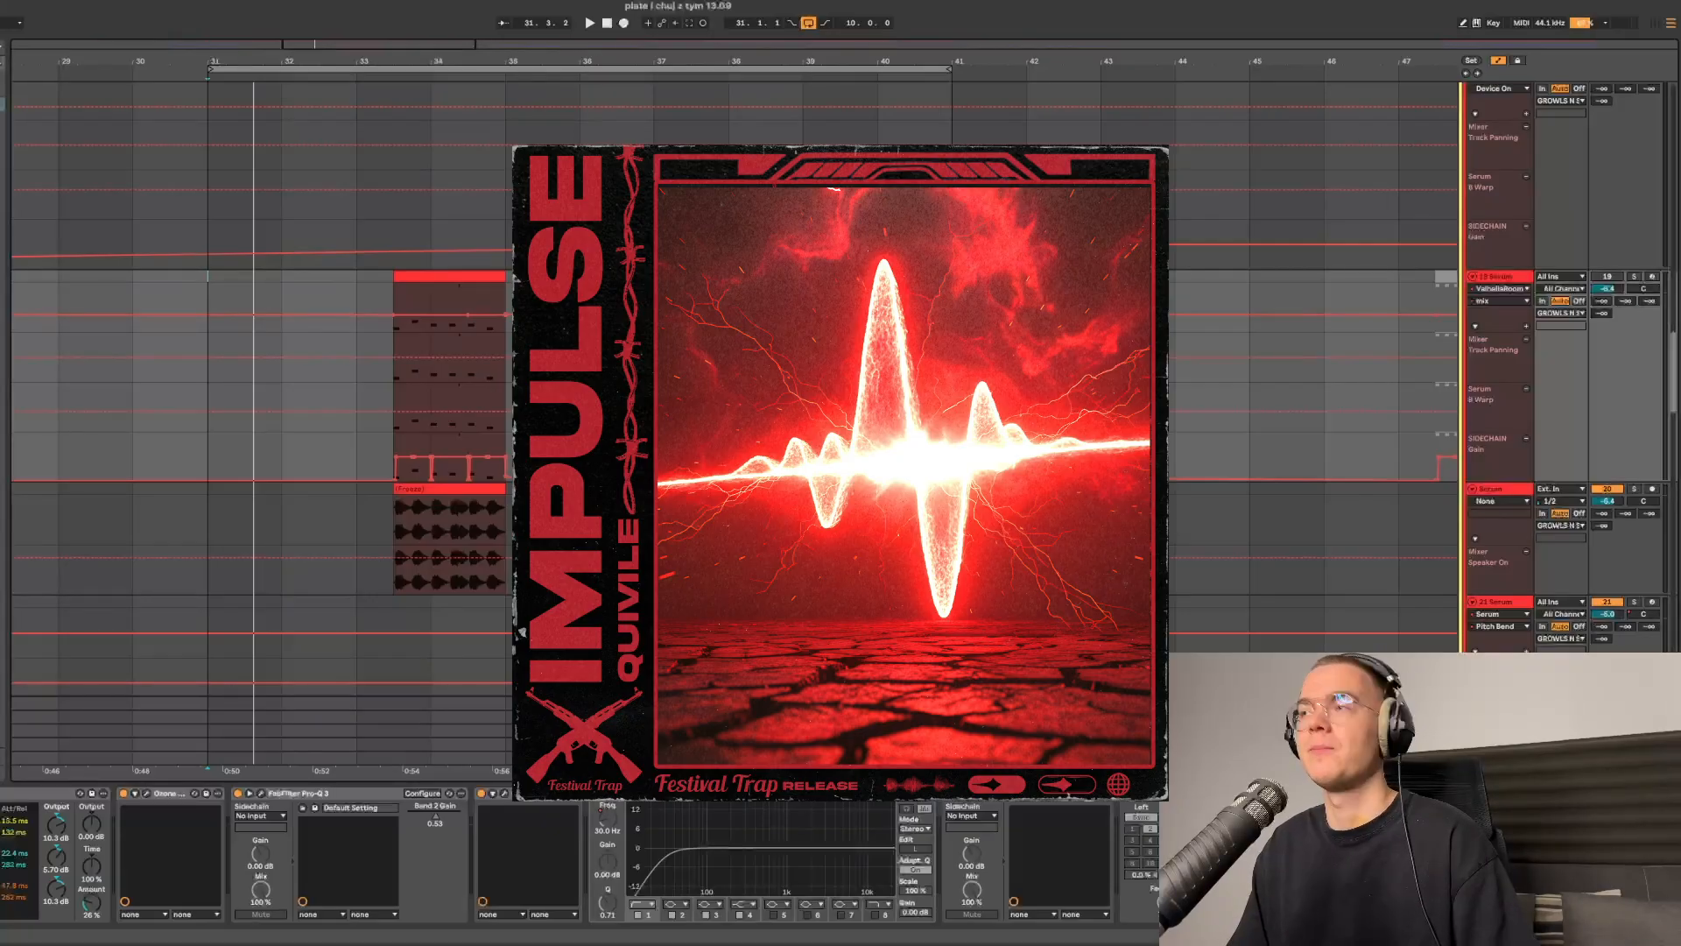
- Select the chord track, solo it and play back the arrangement to hear the part
scroll(734, 426, down, 3)
click(450, 334)
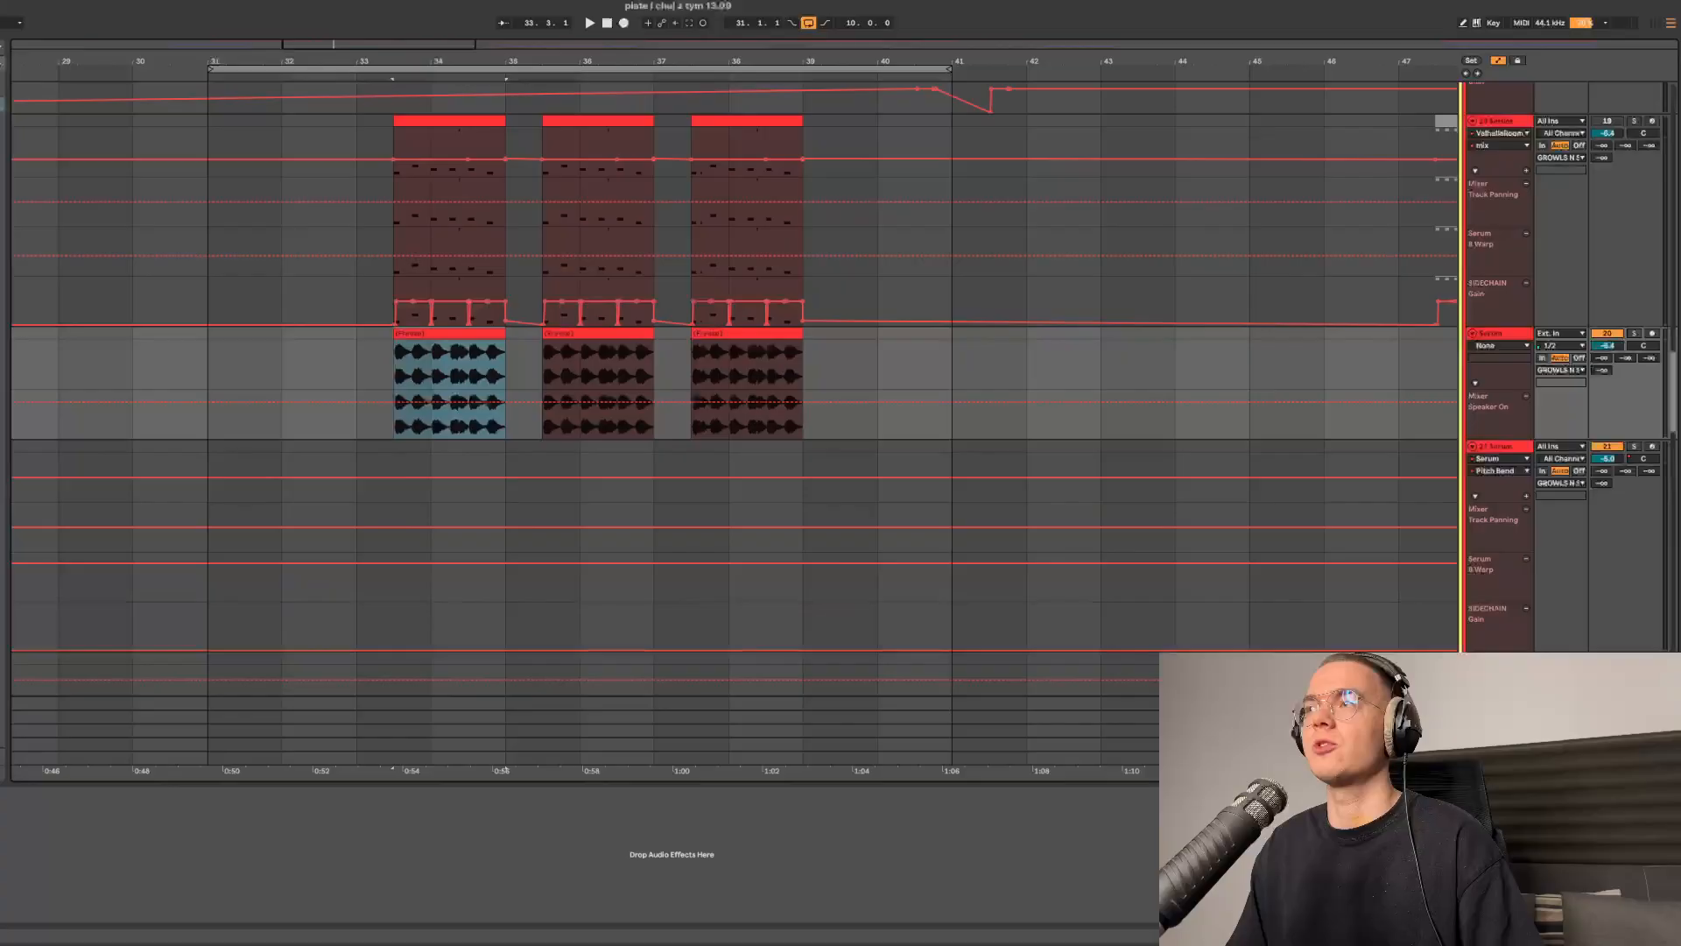
click(1634, 334)
key(space)
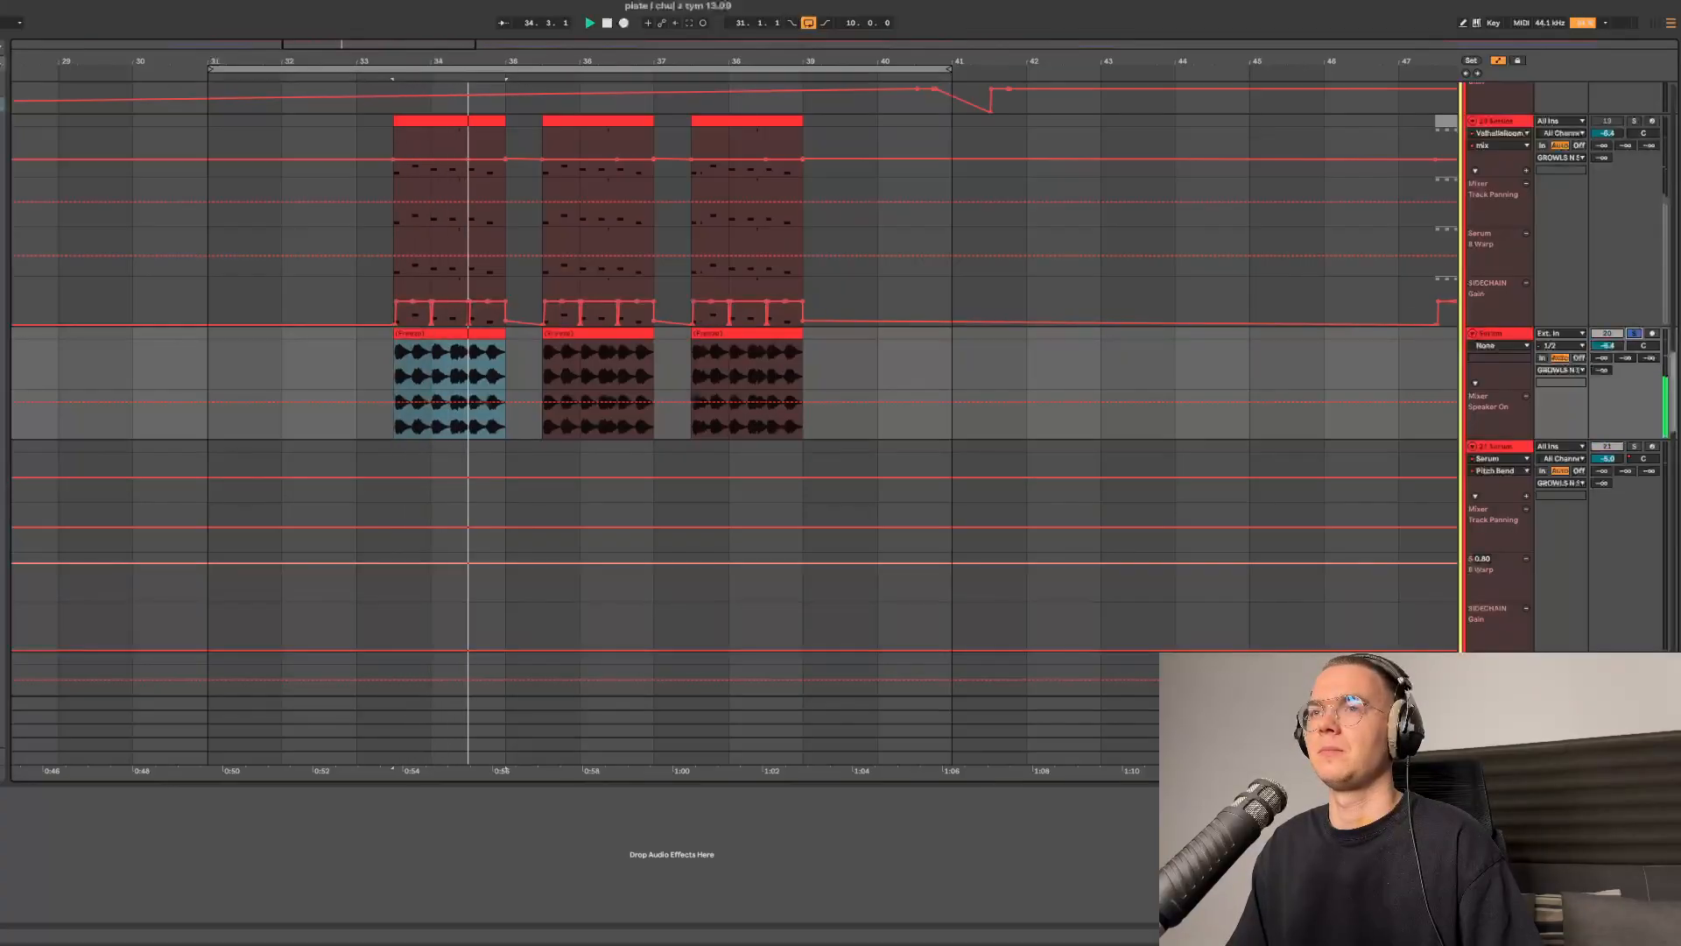
- Open the track's Serum instrument and inspect its LFO 1 shape and FX rack
scroll(734, 426, up, 3)
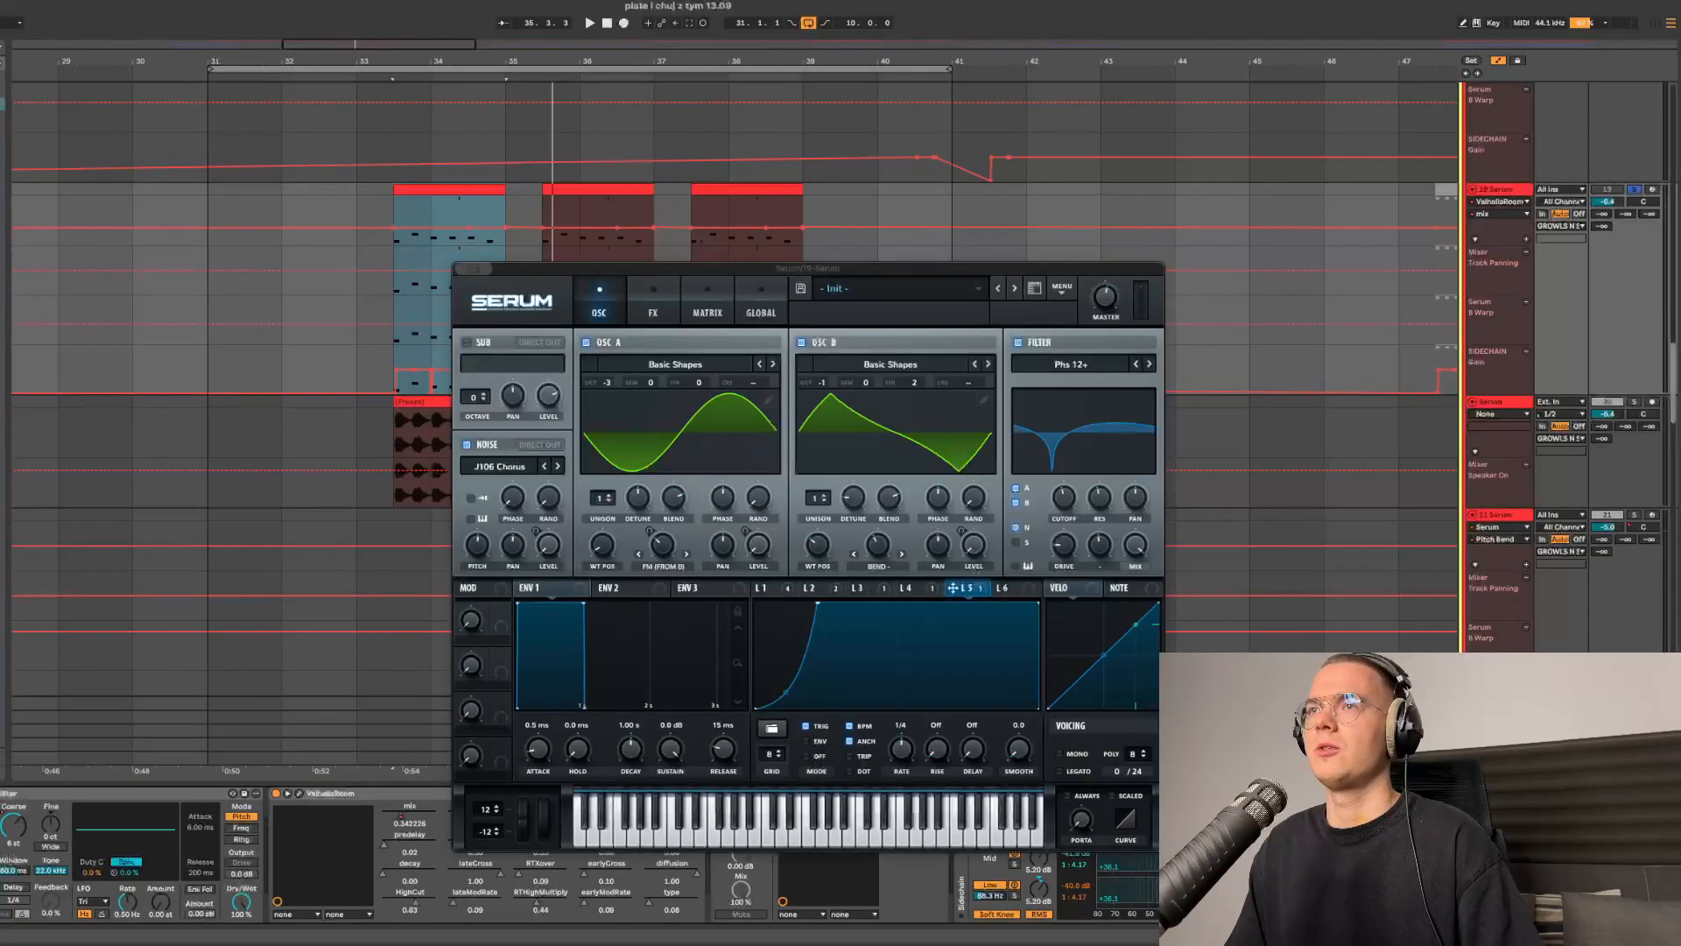
drag(808, 268, 810, 256)
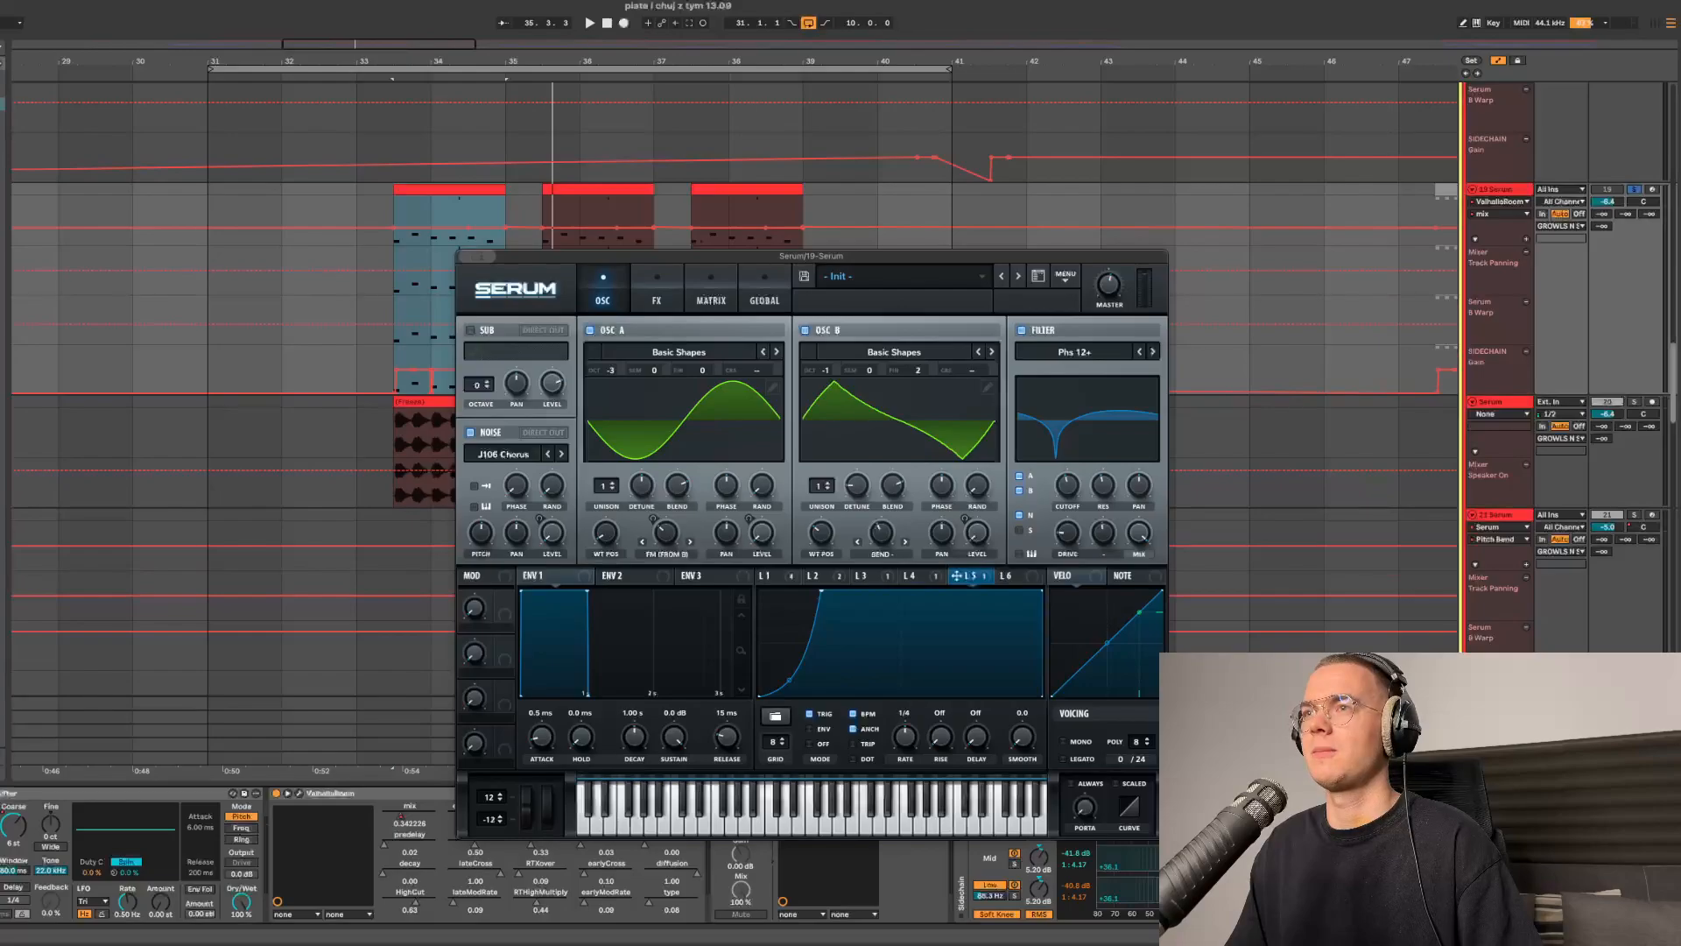
click(777, 576)
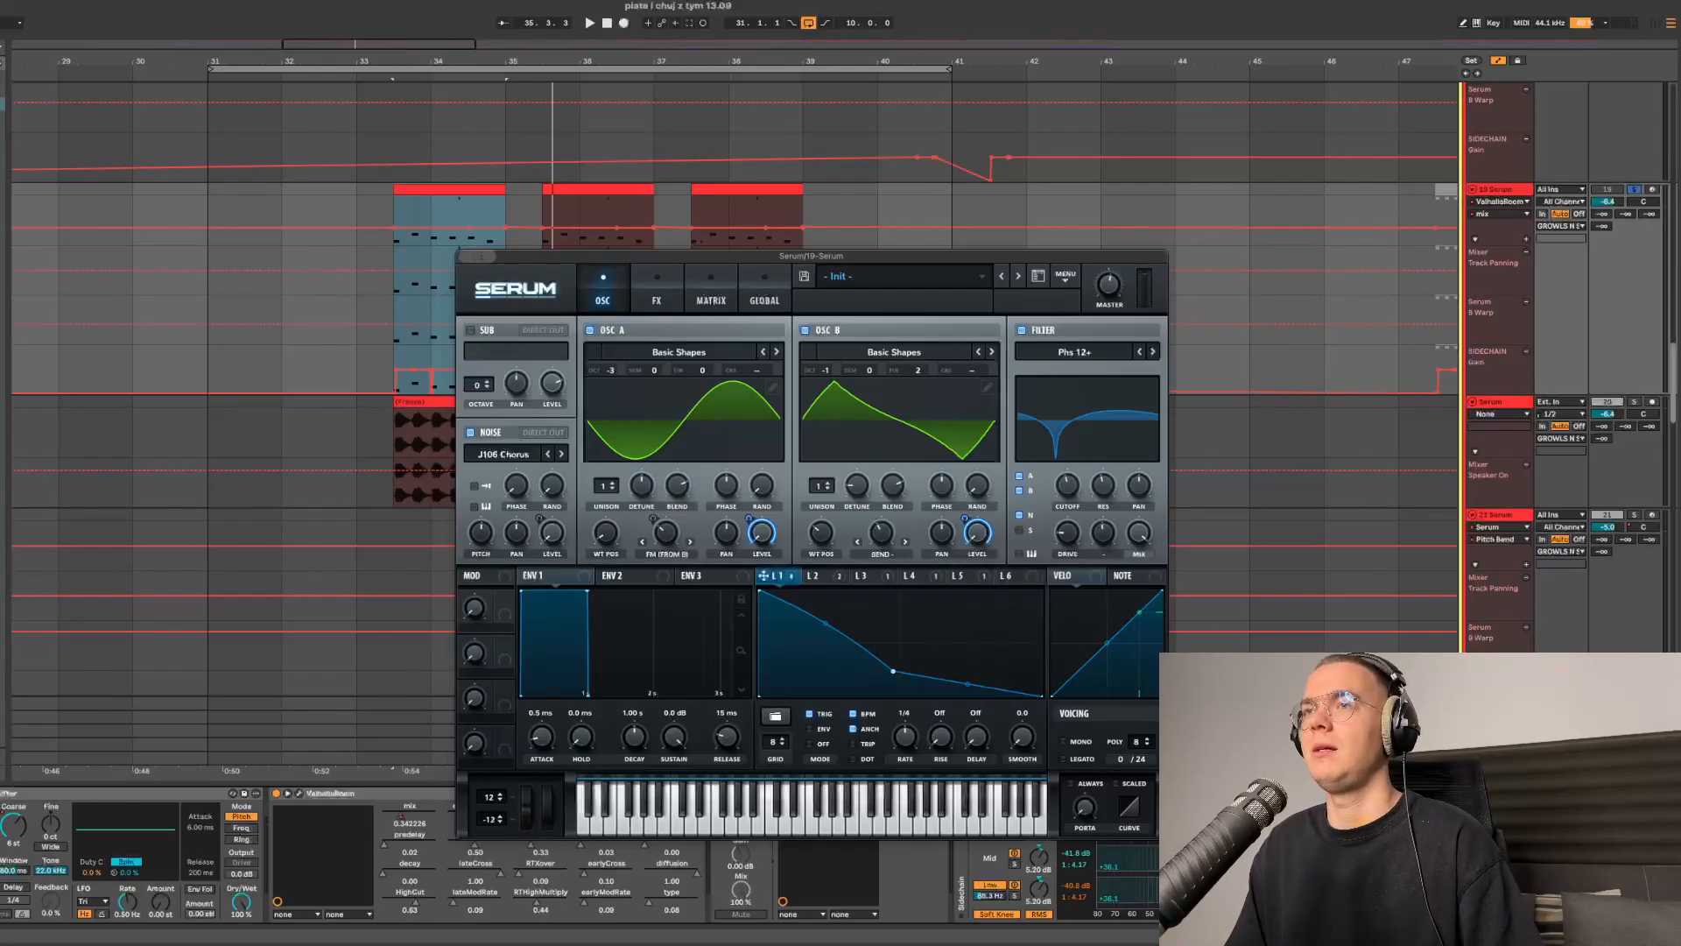
click(656, 291)
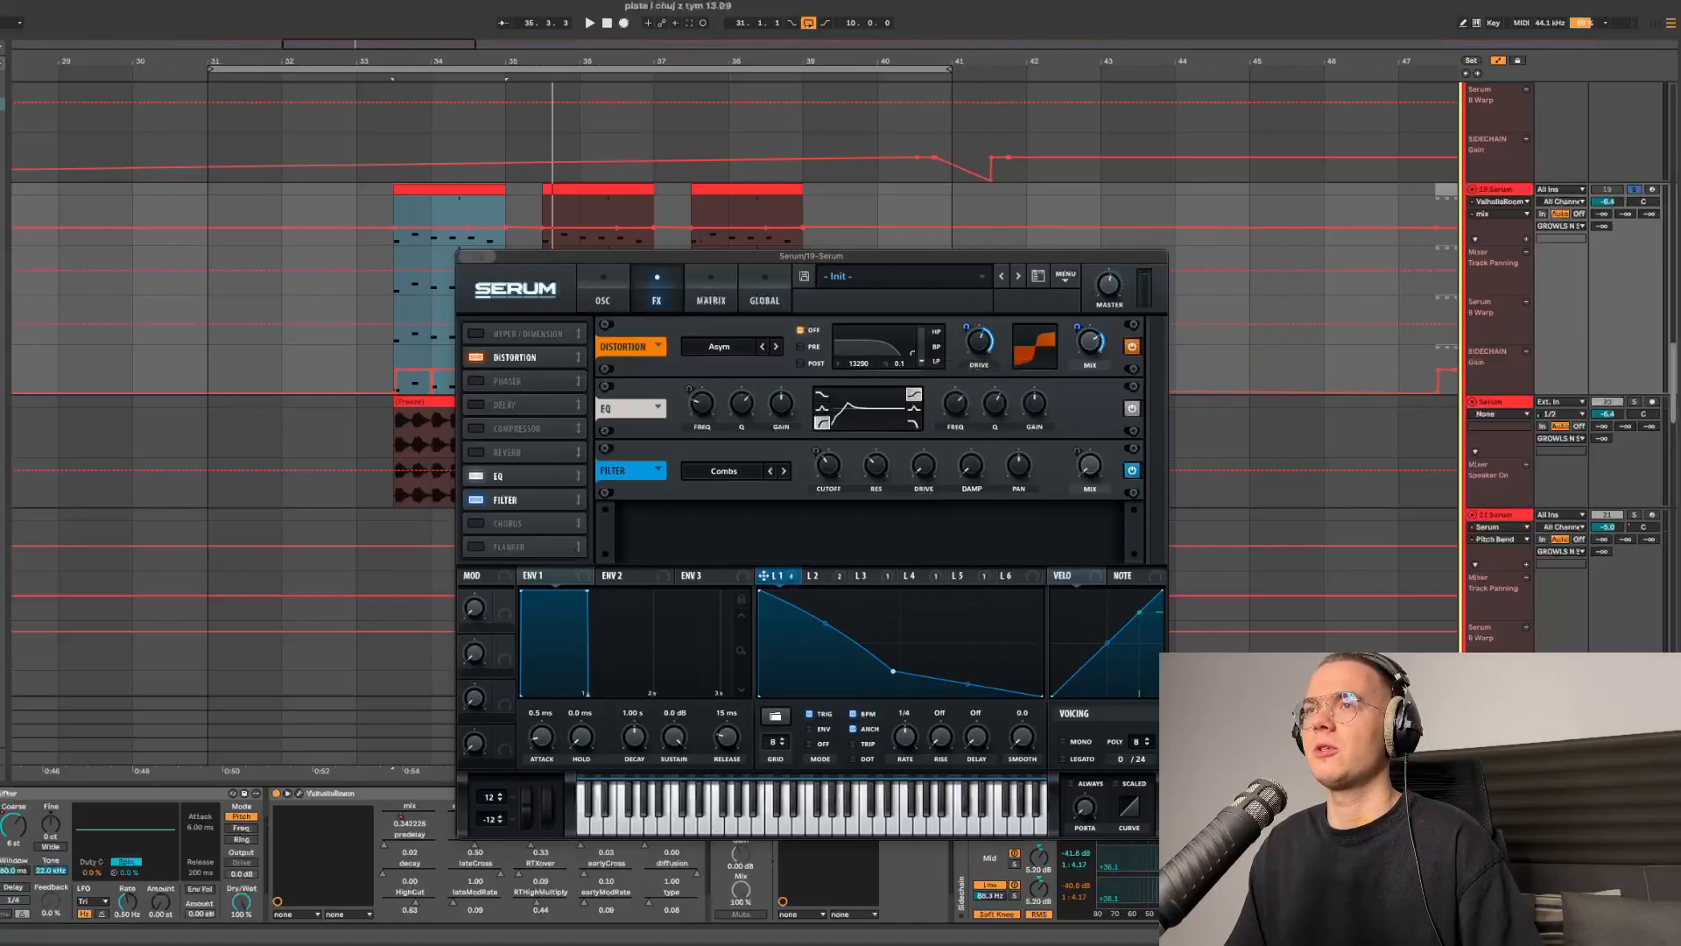
click(602, 292)
click(825, 576)
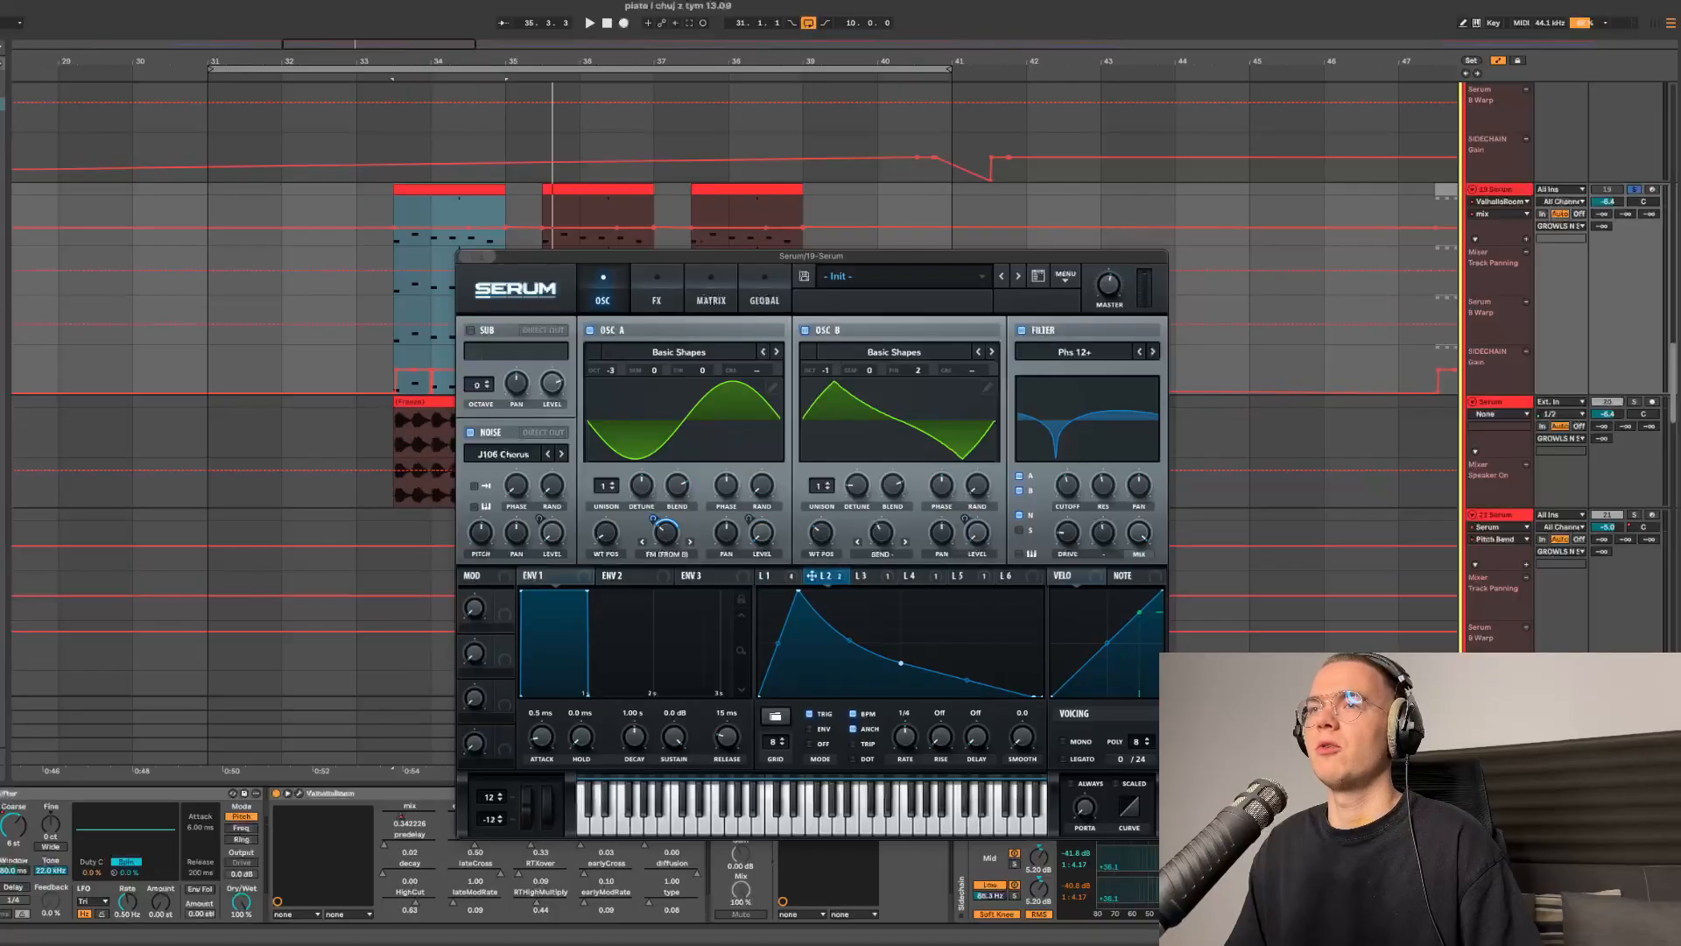
- Step through Serum's LFO 2, LFO 3 and LFO 4 shapes, comparing them with the FX rack
click(657, 291)
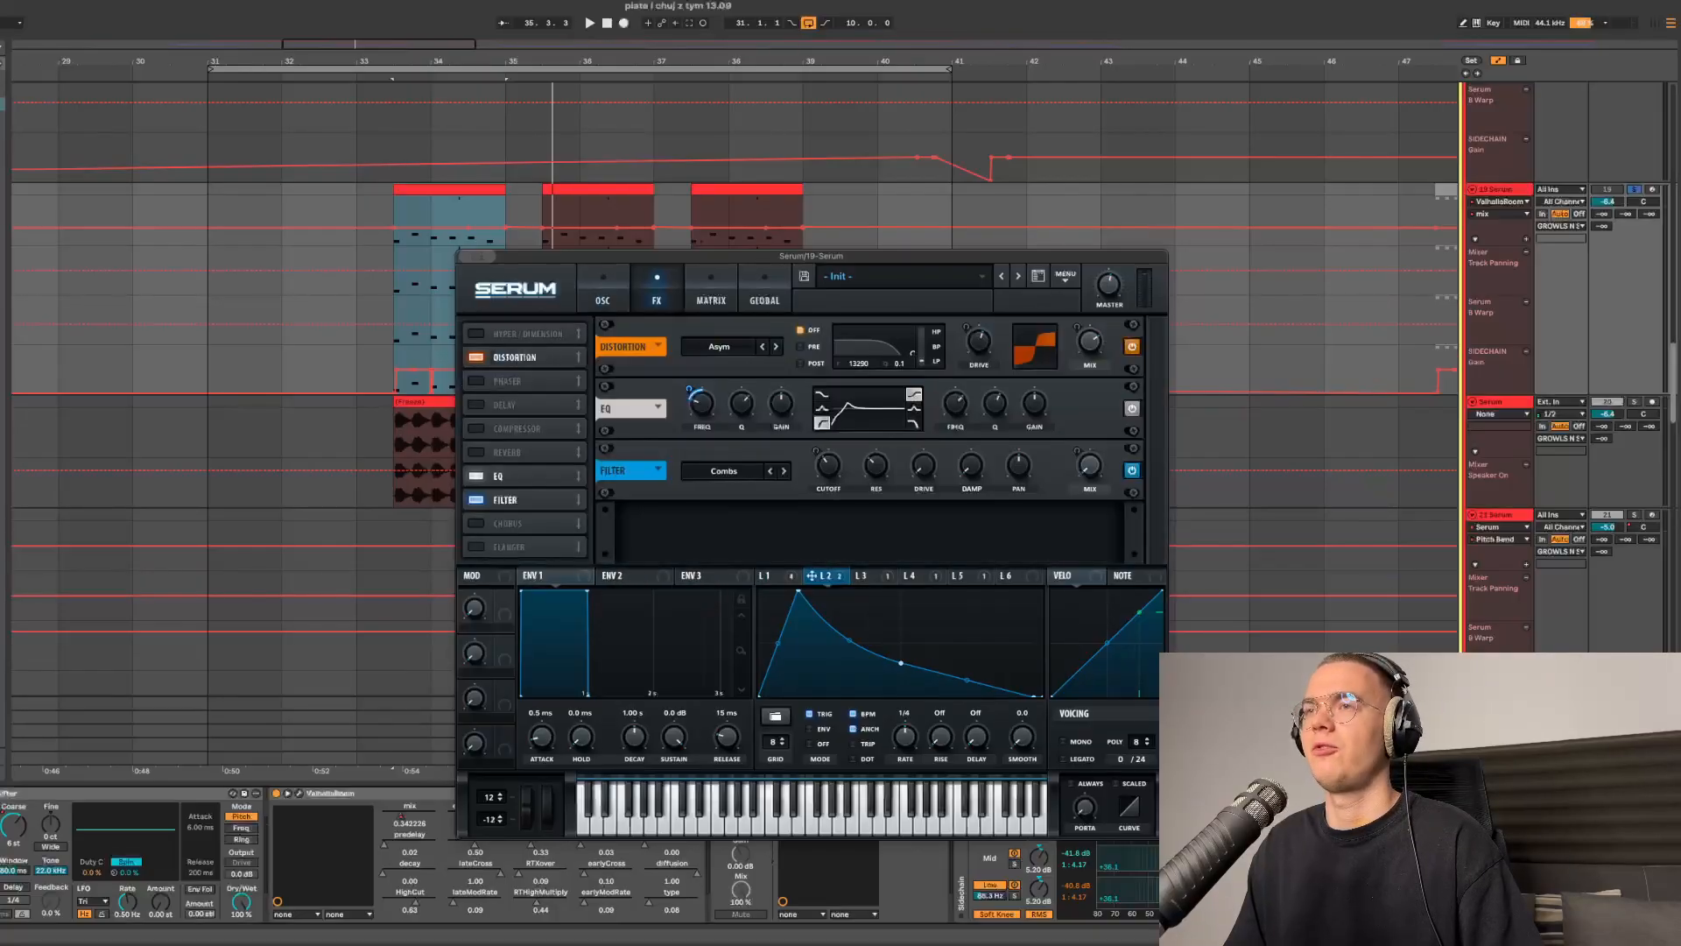
click(602, 292)
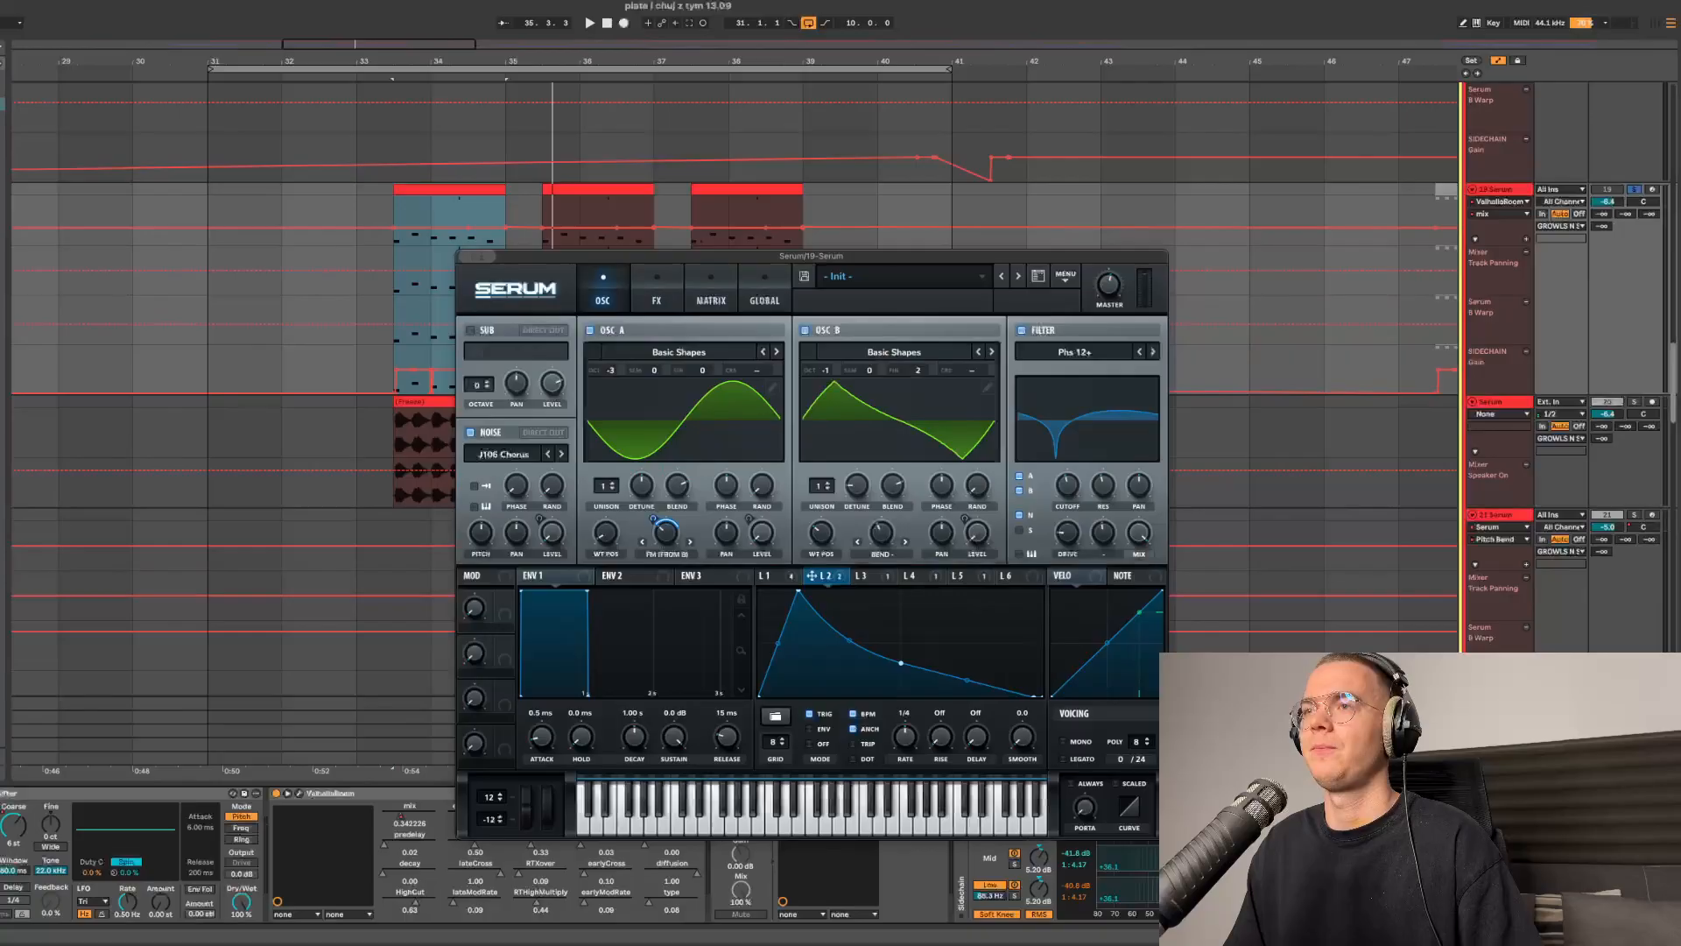
click(776, 576)
click(824, 576)
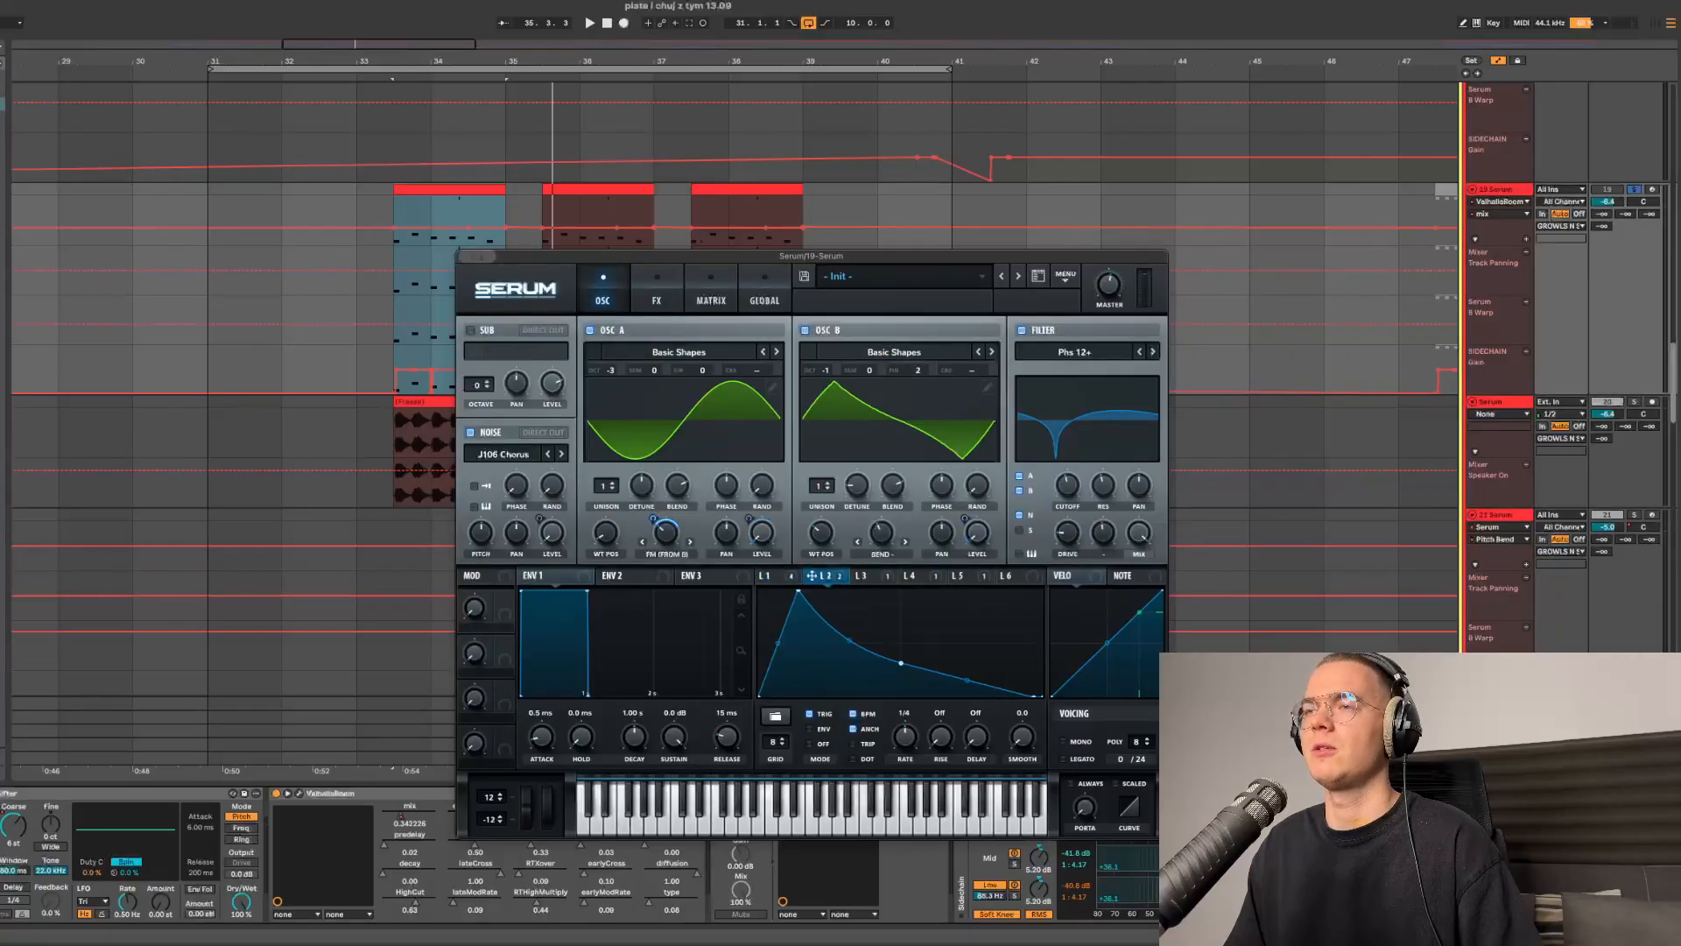
click(776, 576)
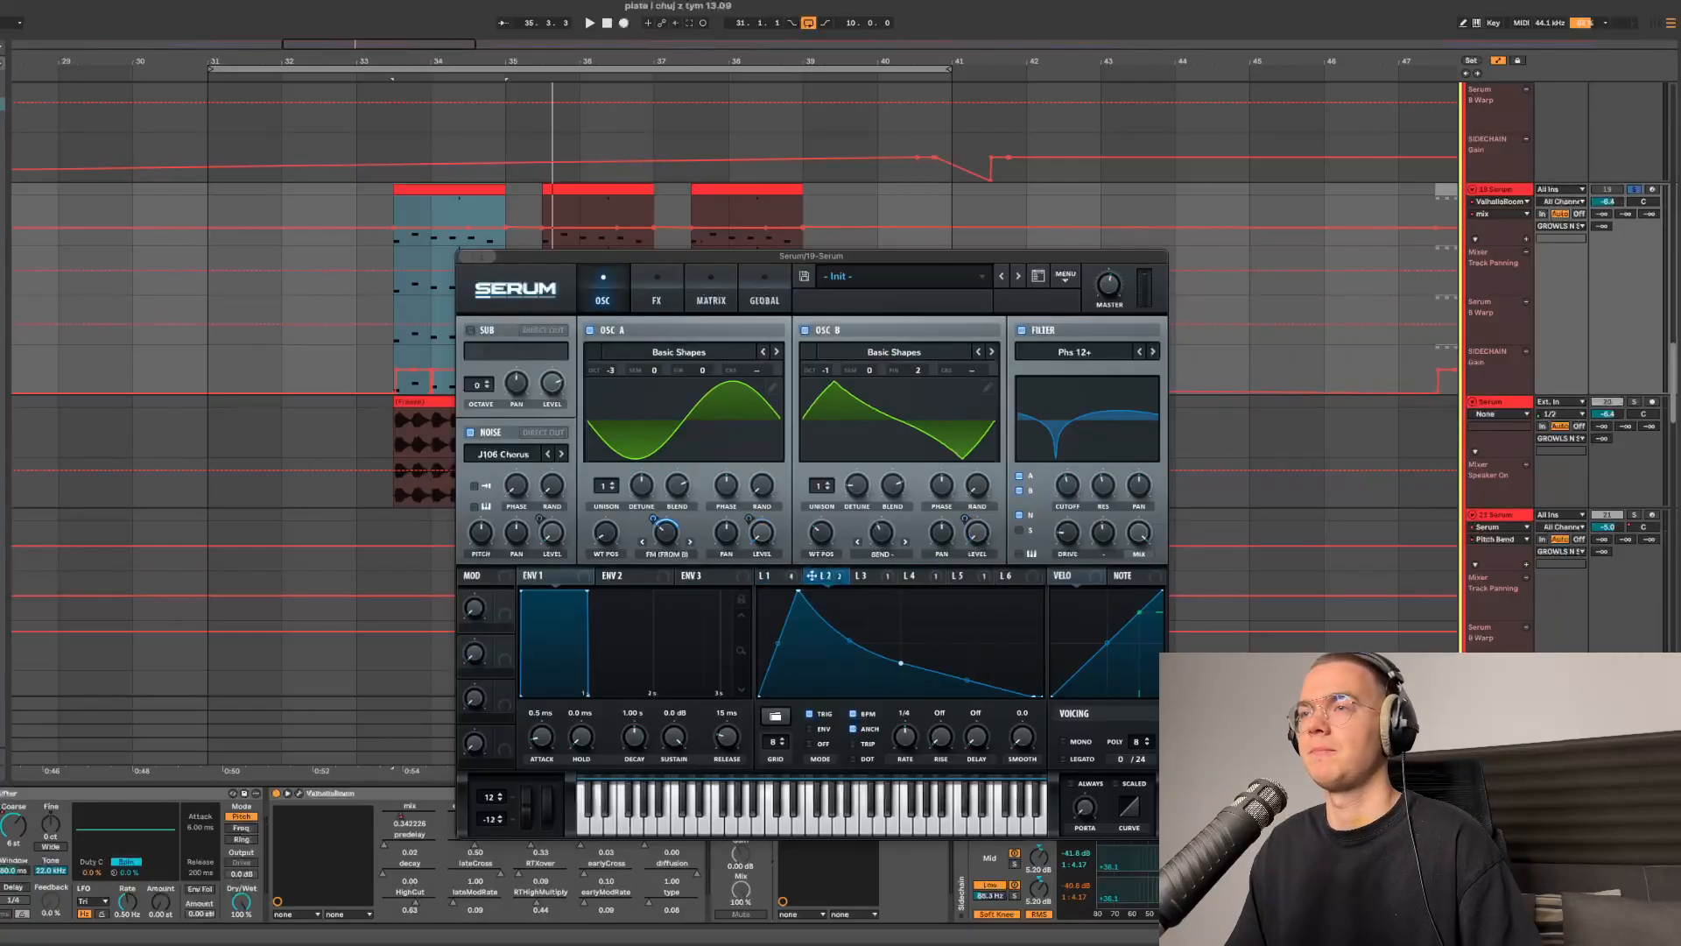
click(862, 576)
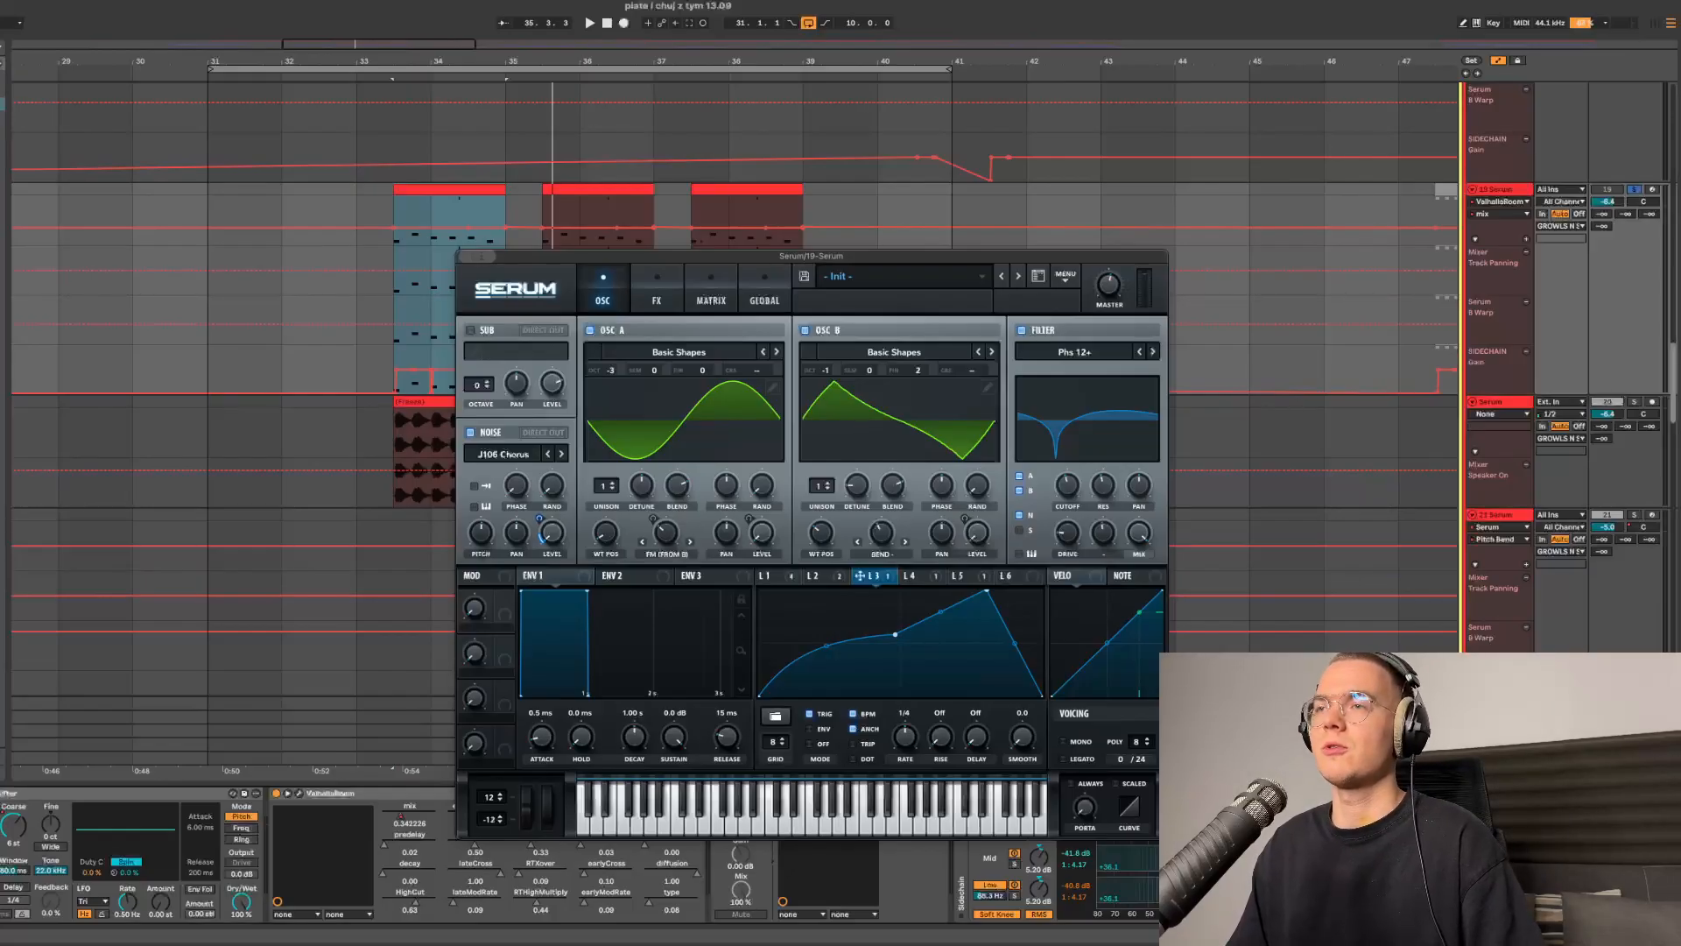
click(917, 576)
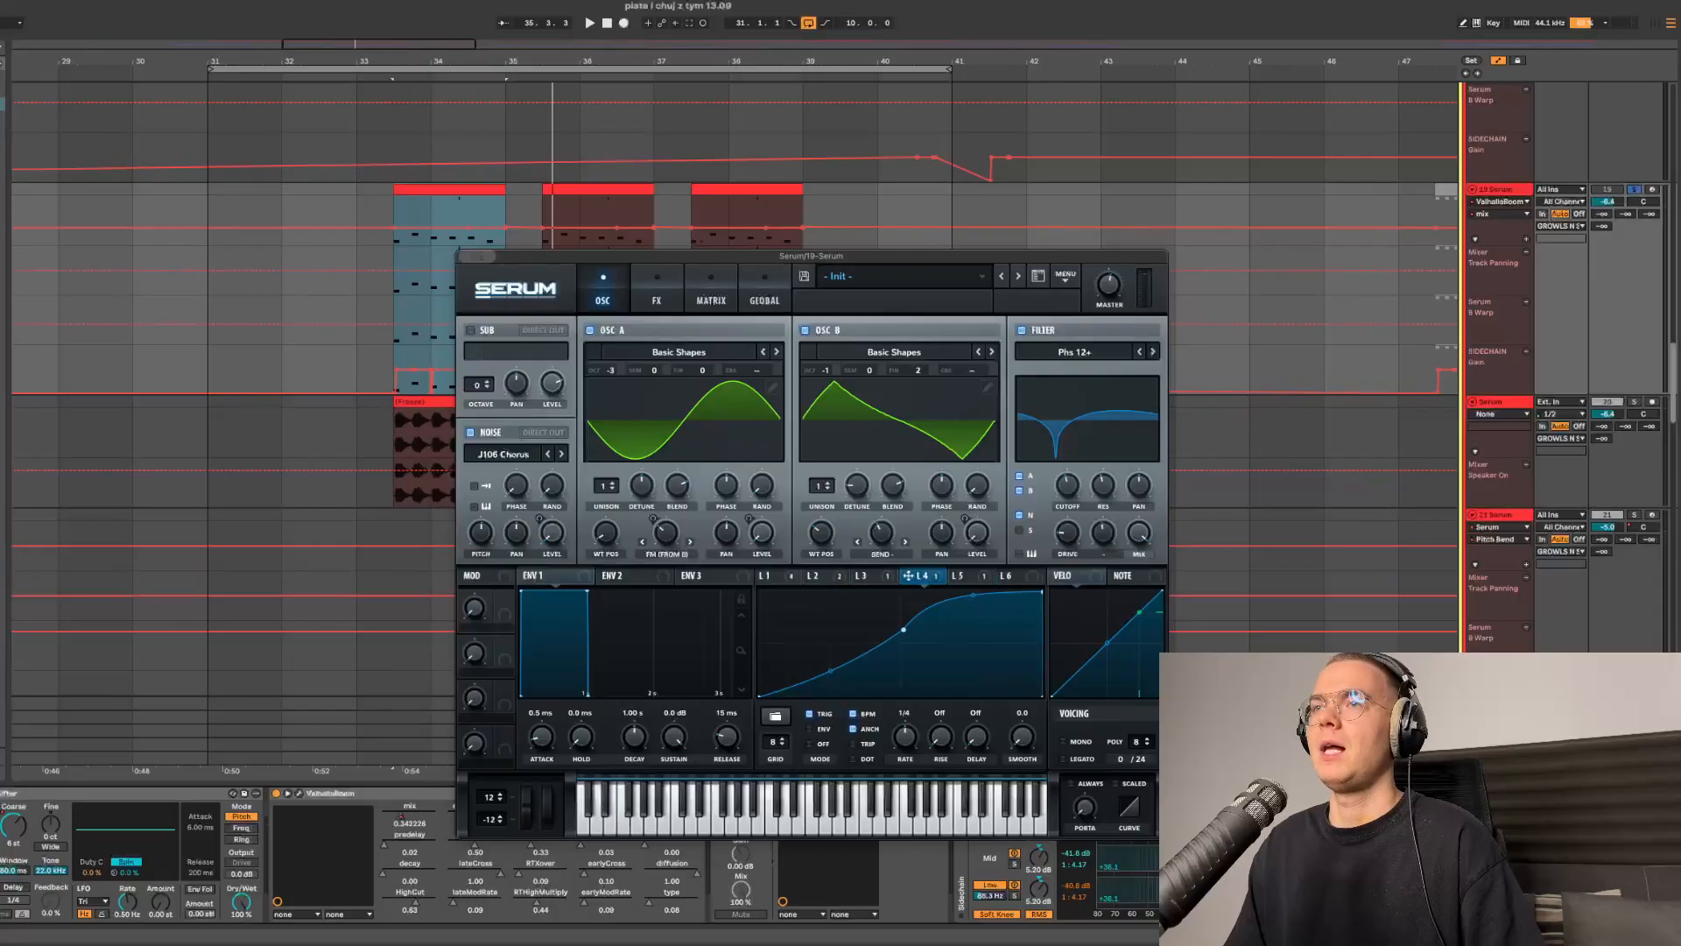
- Review LFO 5 and the Distortion, EQ and Filter effects in Serum, then hide the plugin window
click(656, 289)
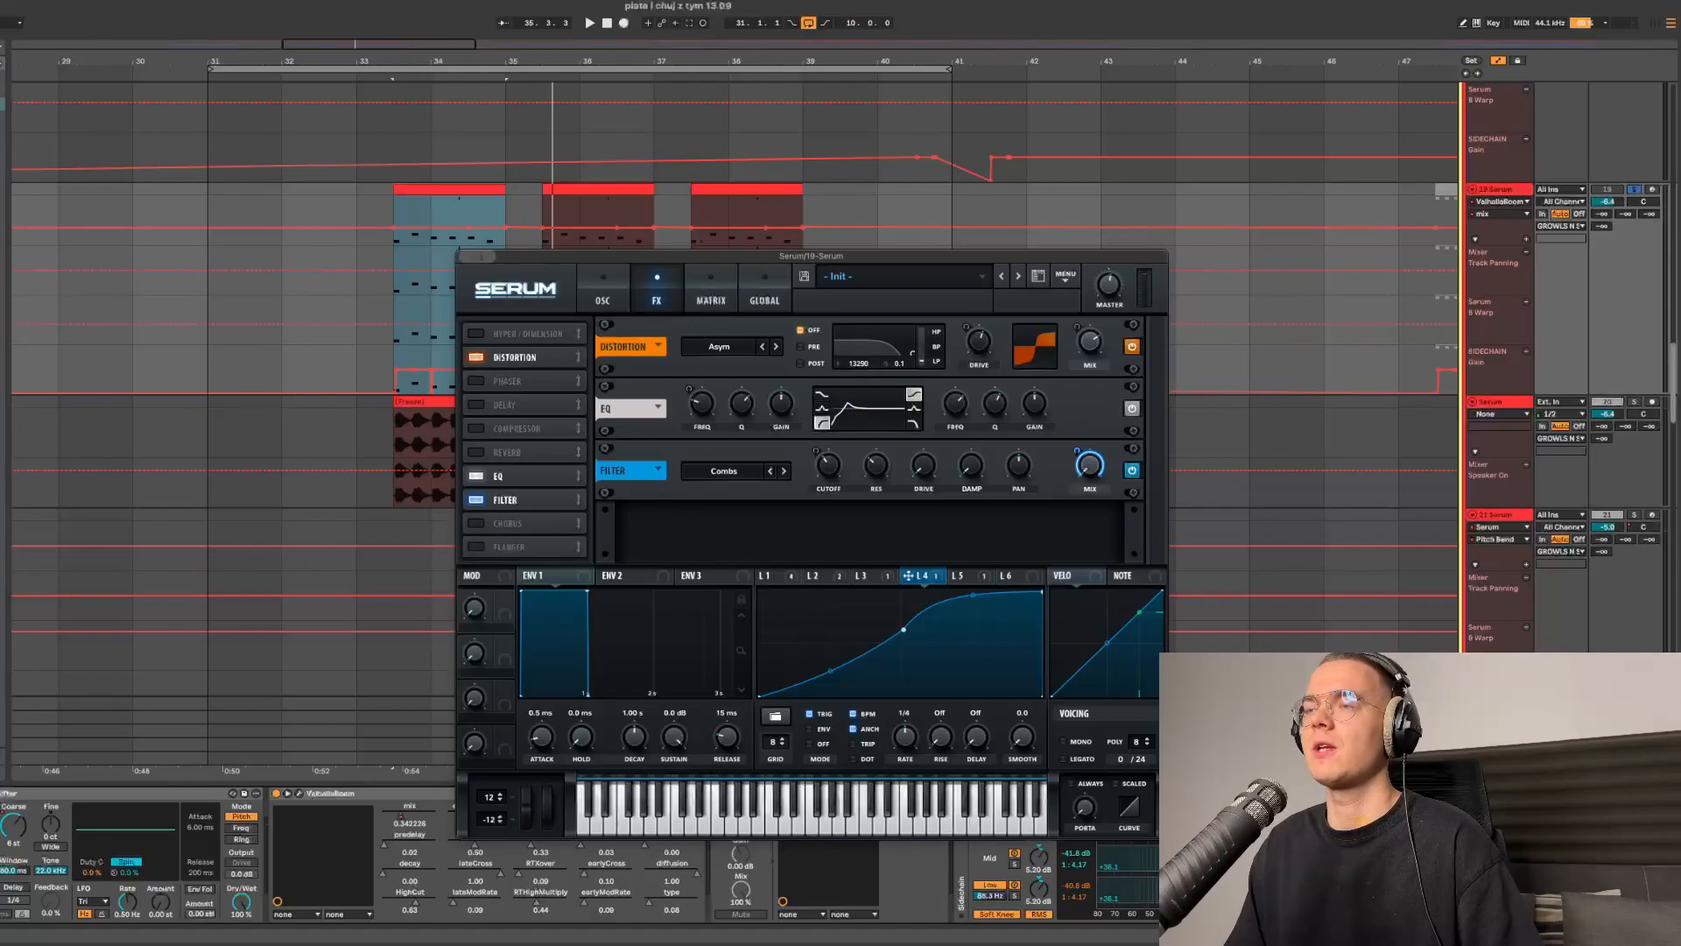
click(963, 575)
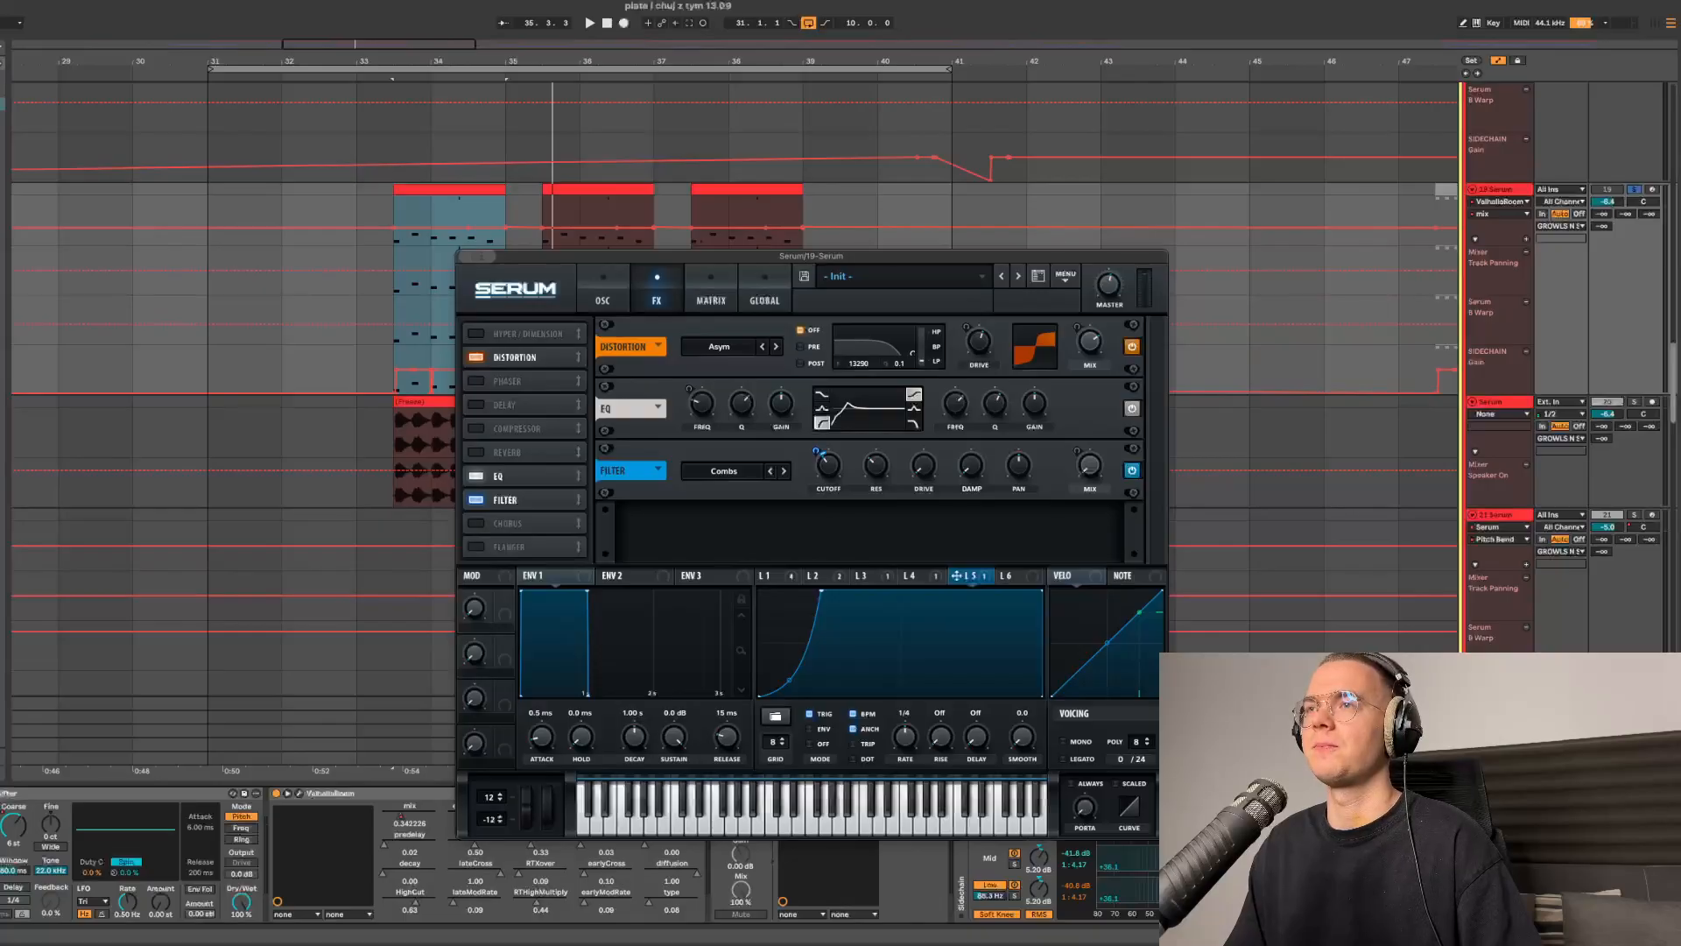
click(603, 290)
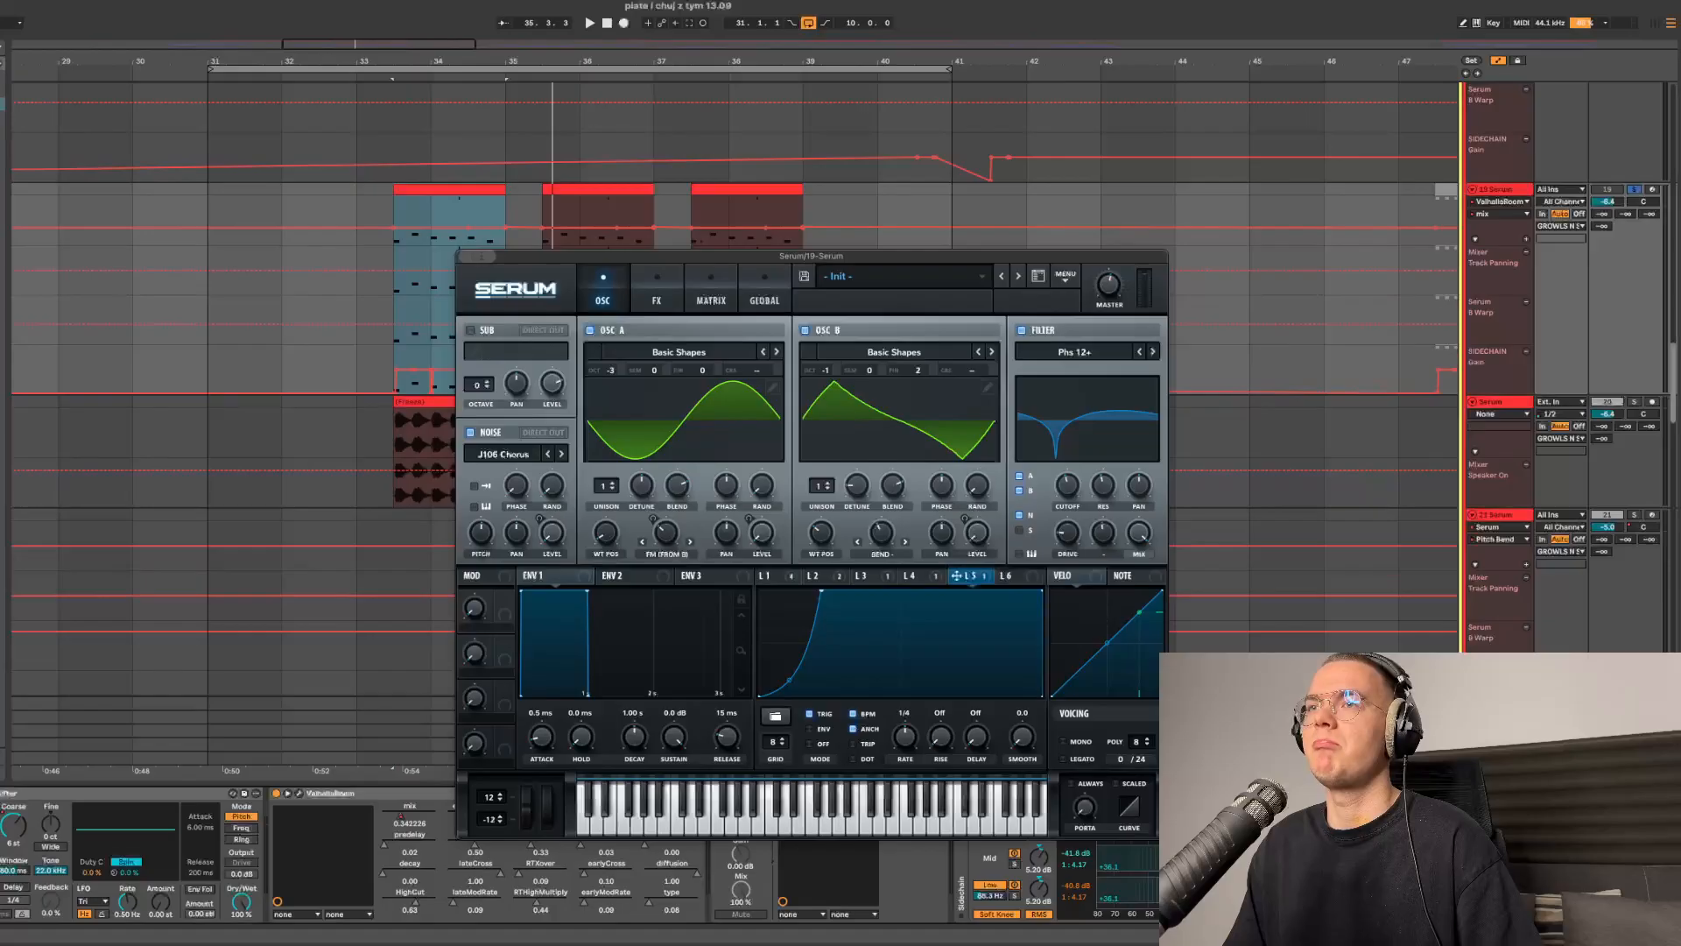
click(371, 126)
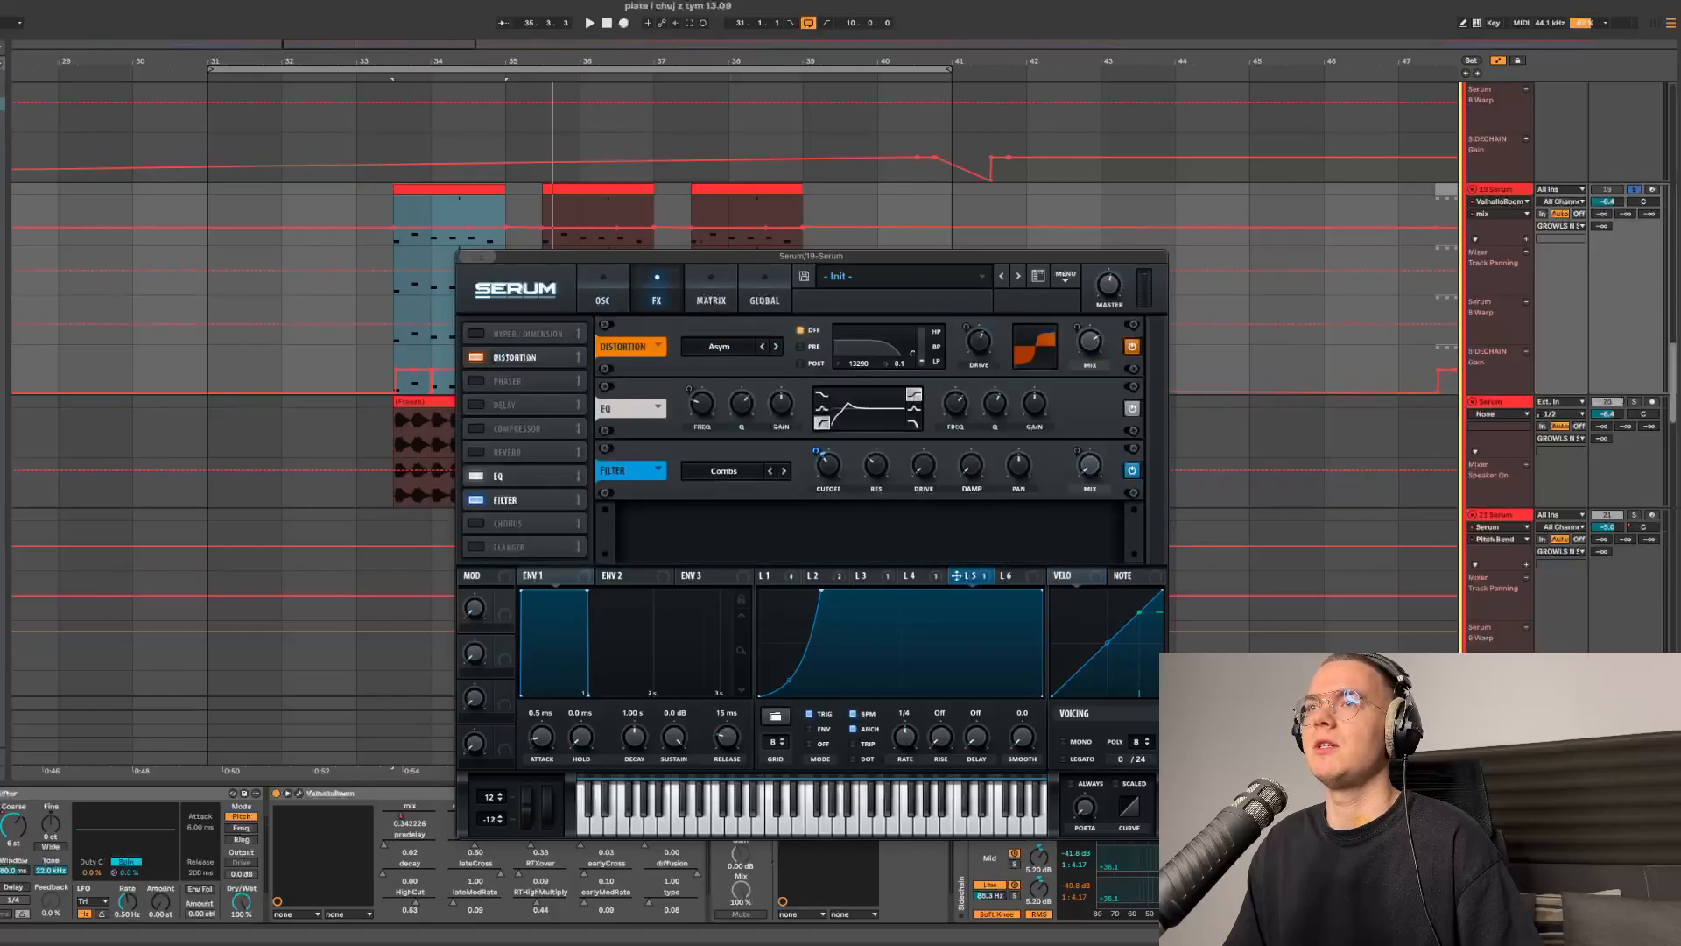
click(602, 289)
key(ctrl+alt+p)
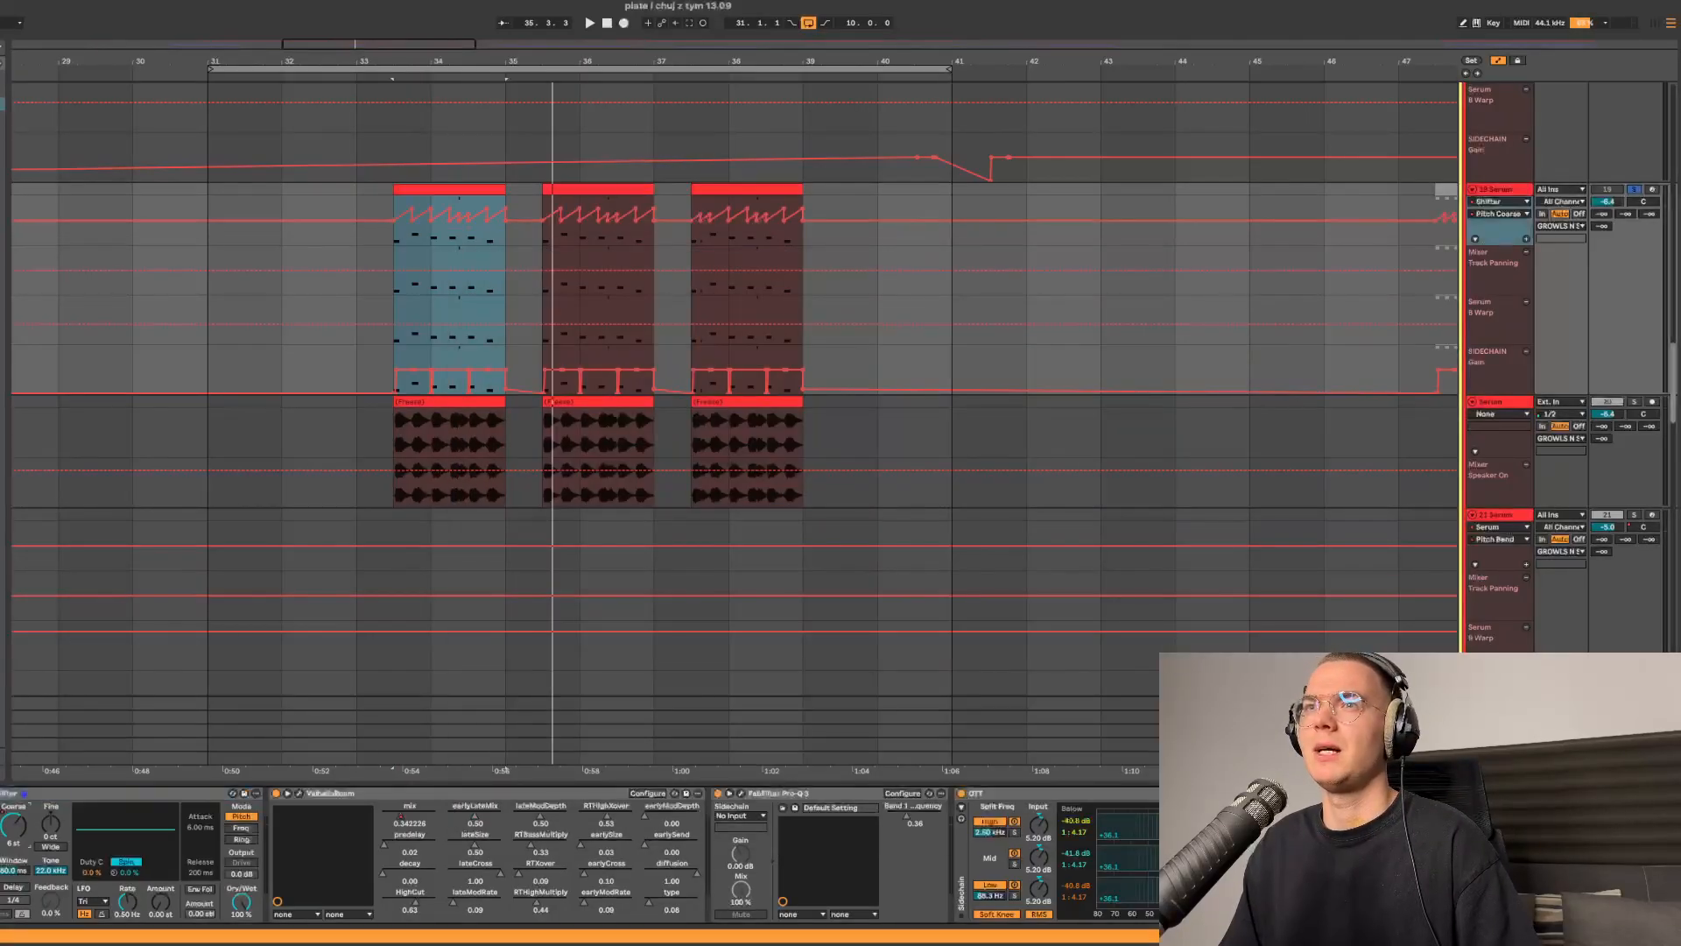
- Open the ValhallaRoom reverb on the track's device chain to inspect its settings
scroll(921, 272, up, 6)
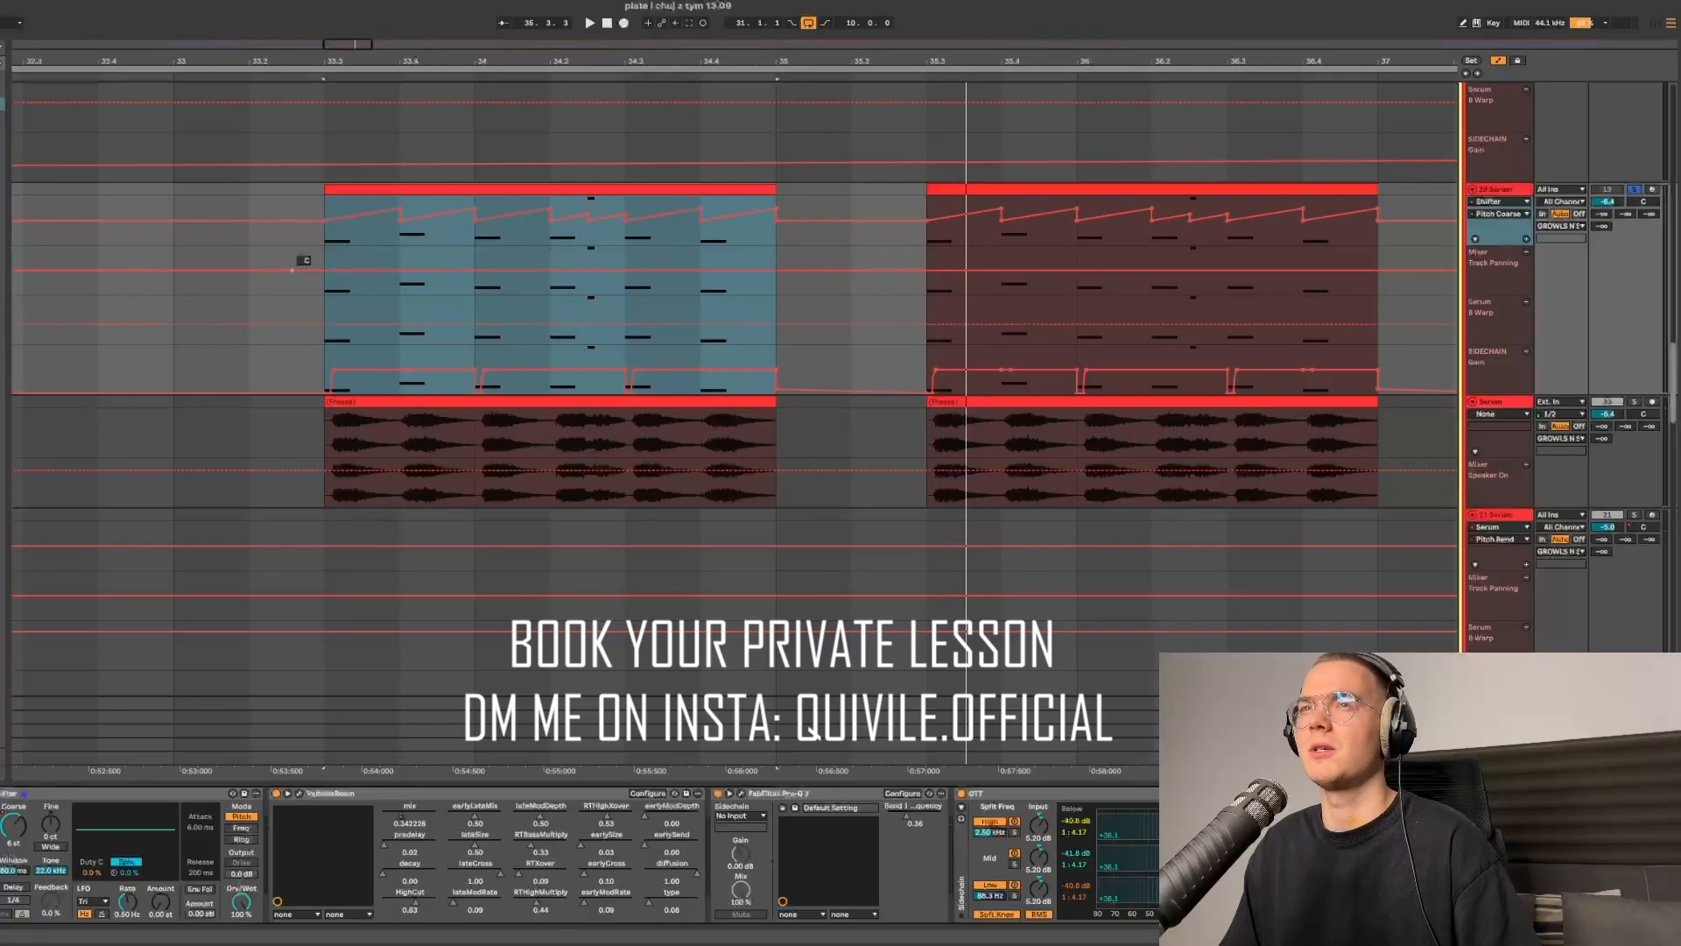
scroll(734, 383, up, 1)
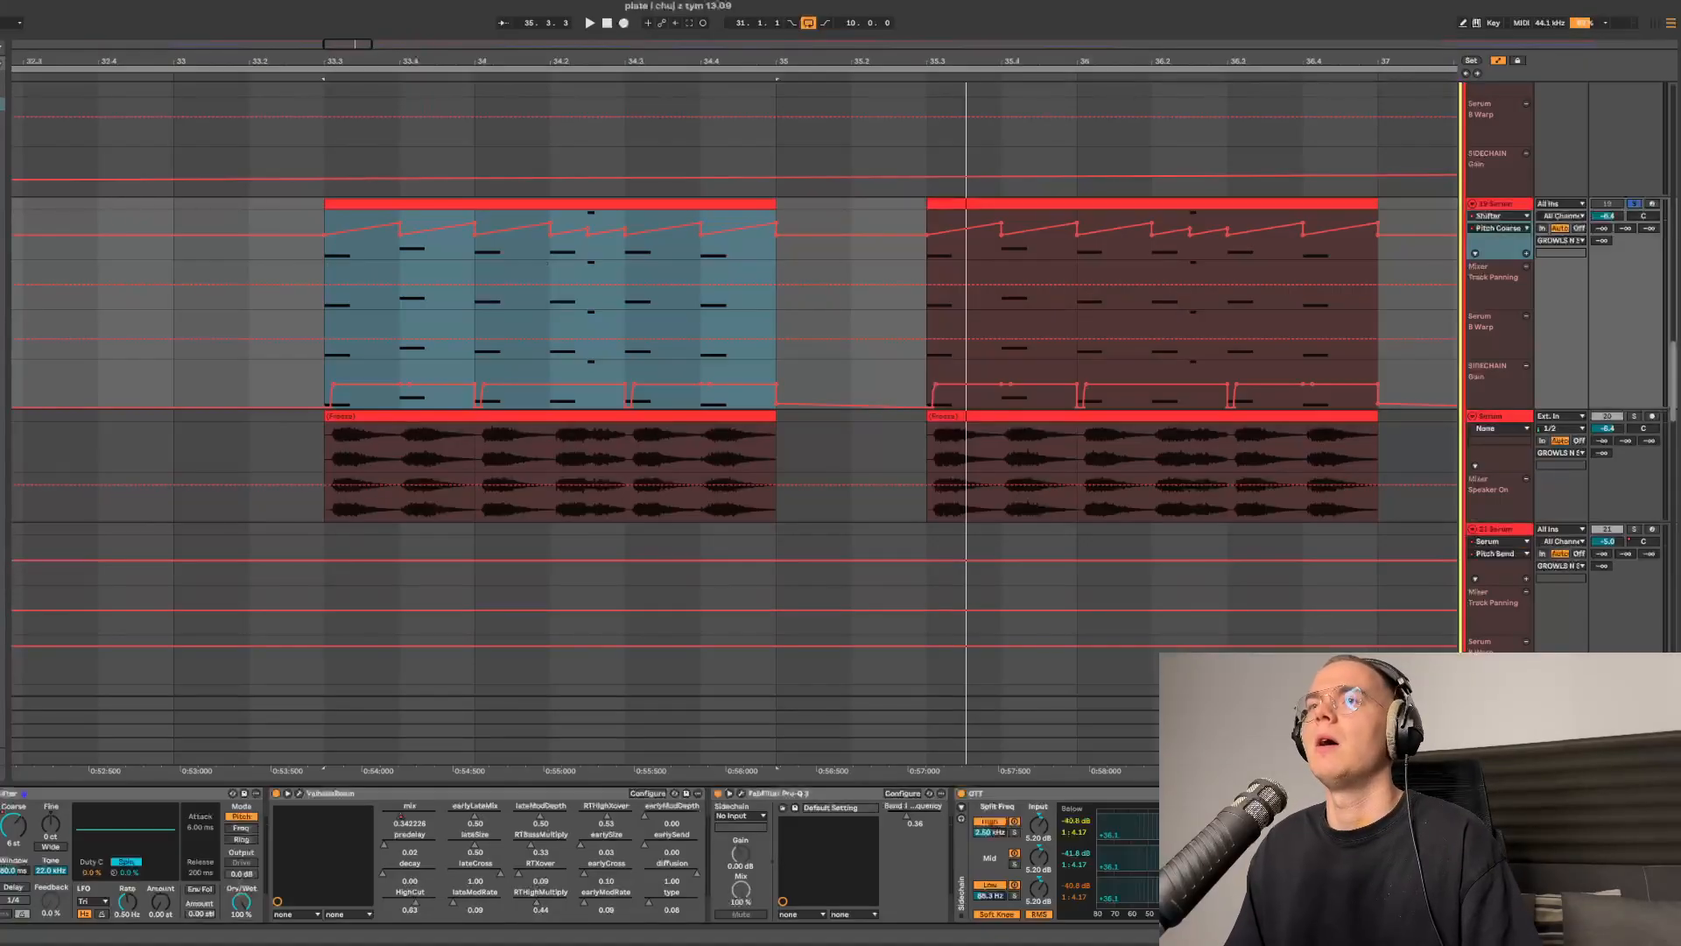
scroll(734, 386, up, 1)
click(326, 793)
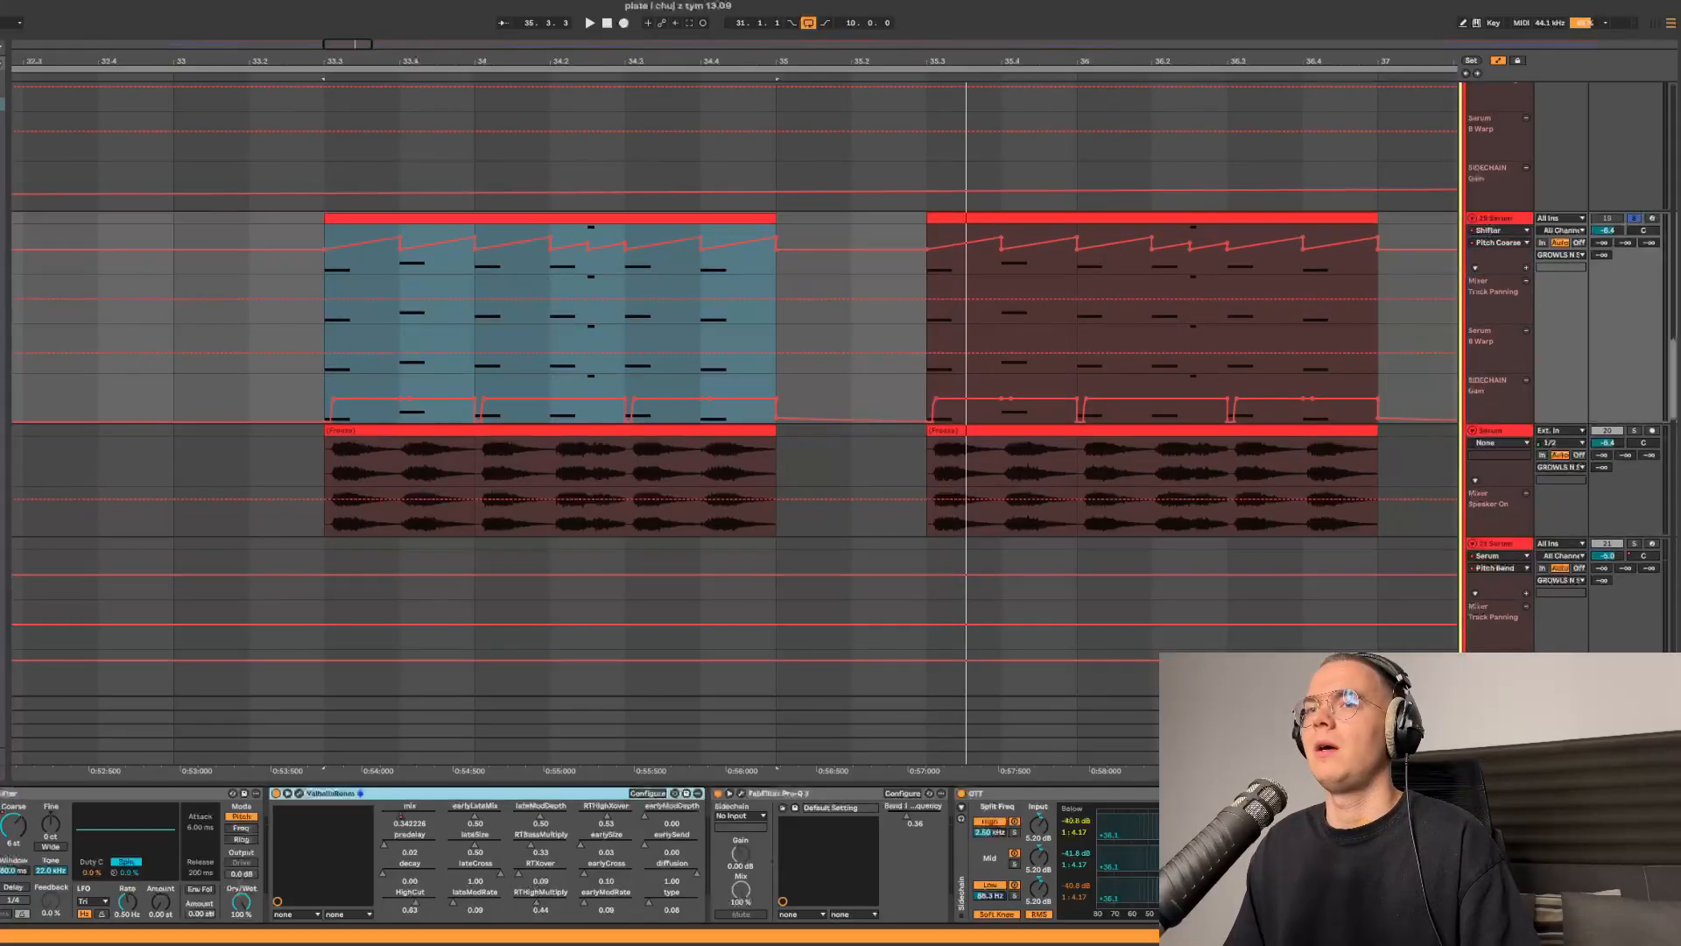
click(299, 793)
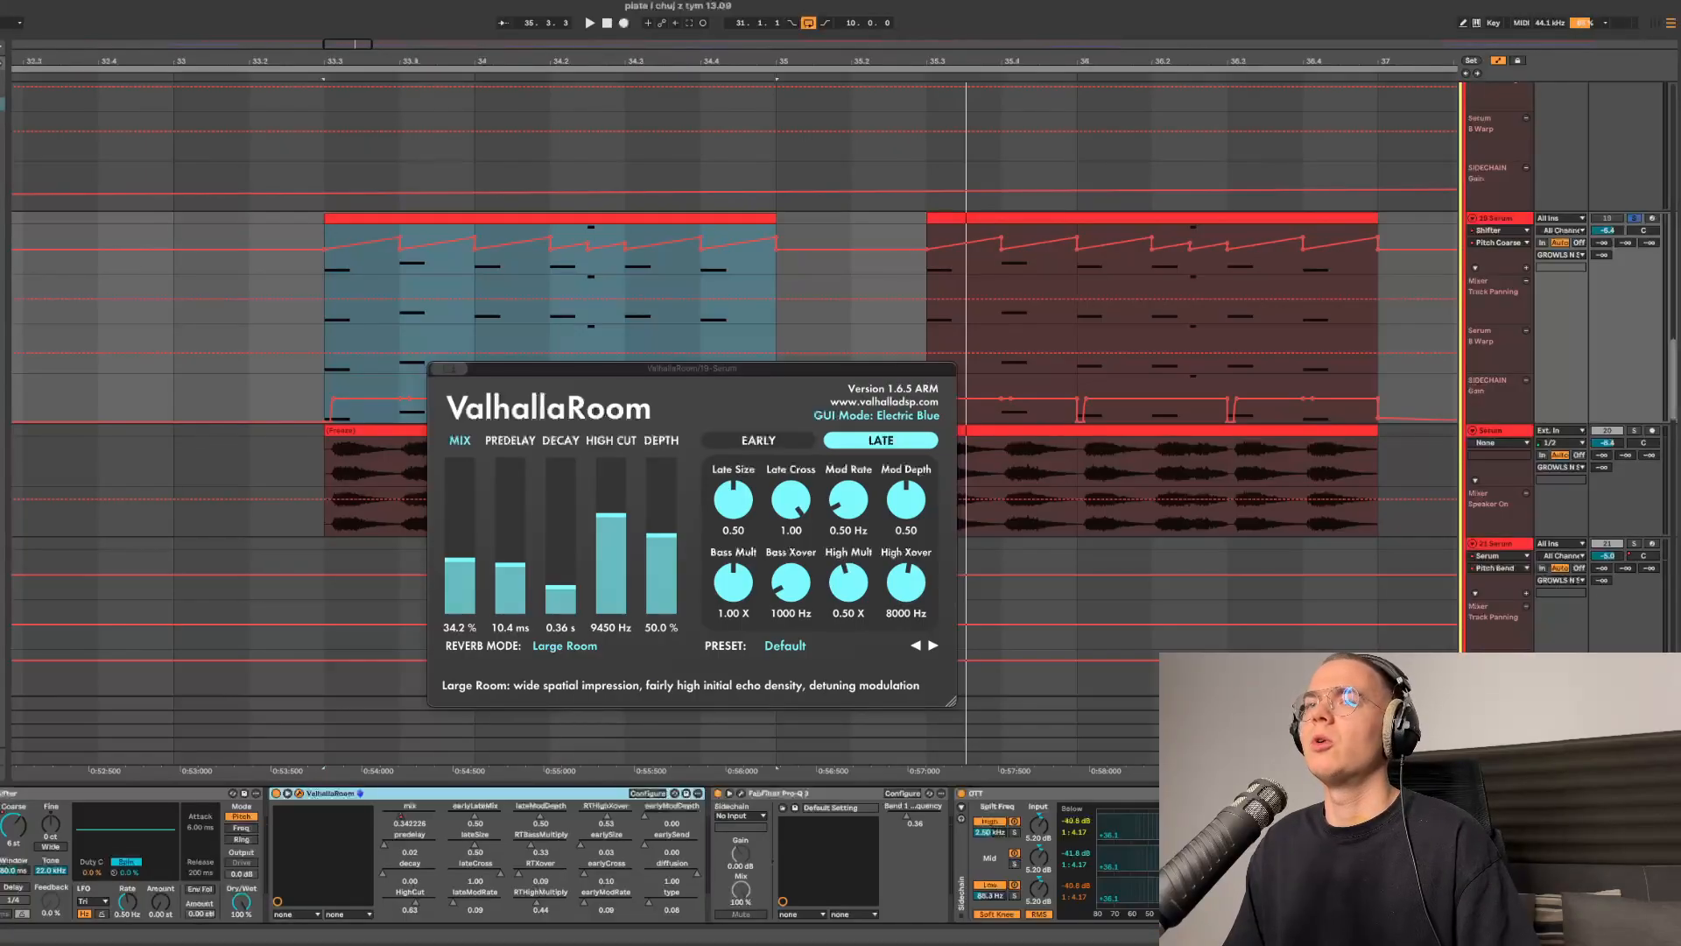
- Open the first FabFilter Pro-Q 3 to inspect its EQ curve, then close it
click(741, 793)
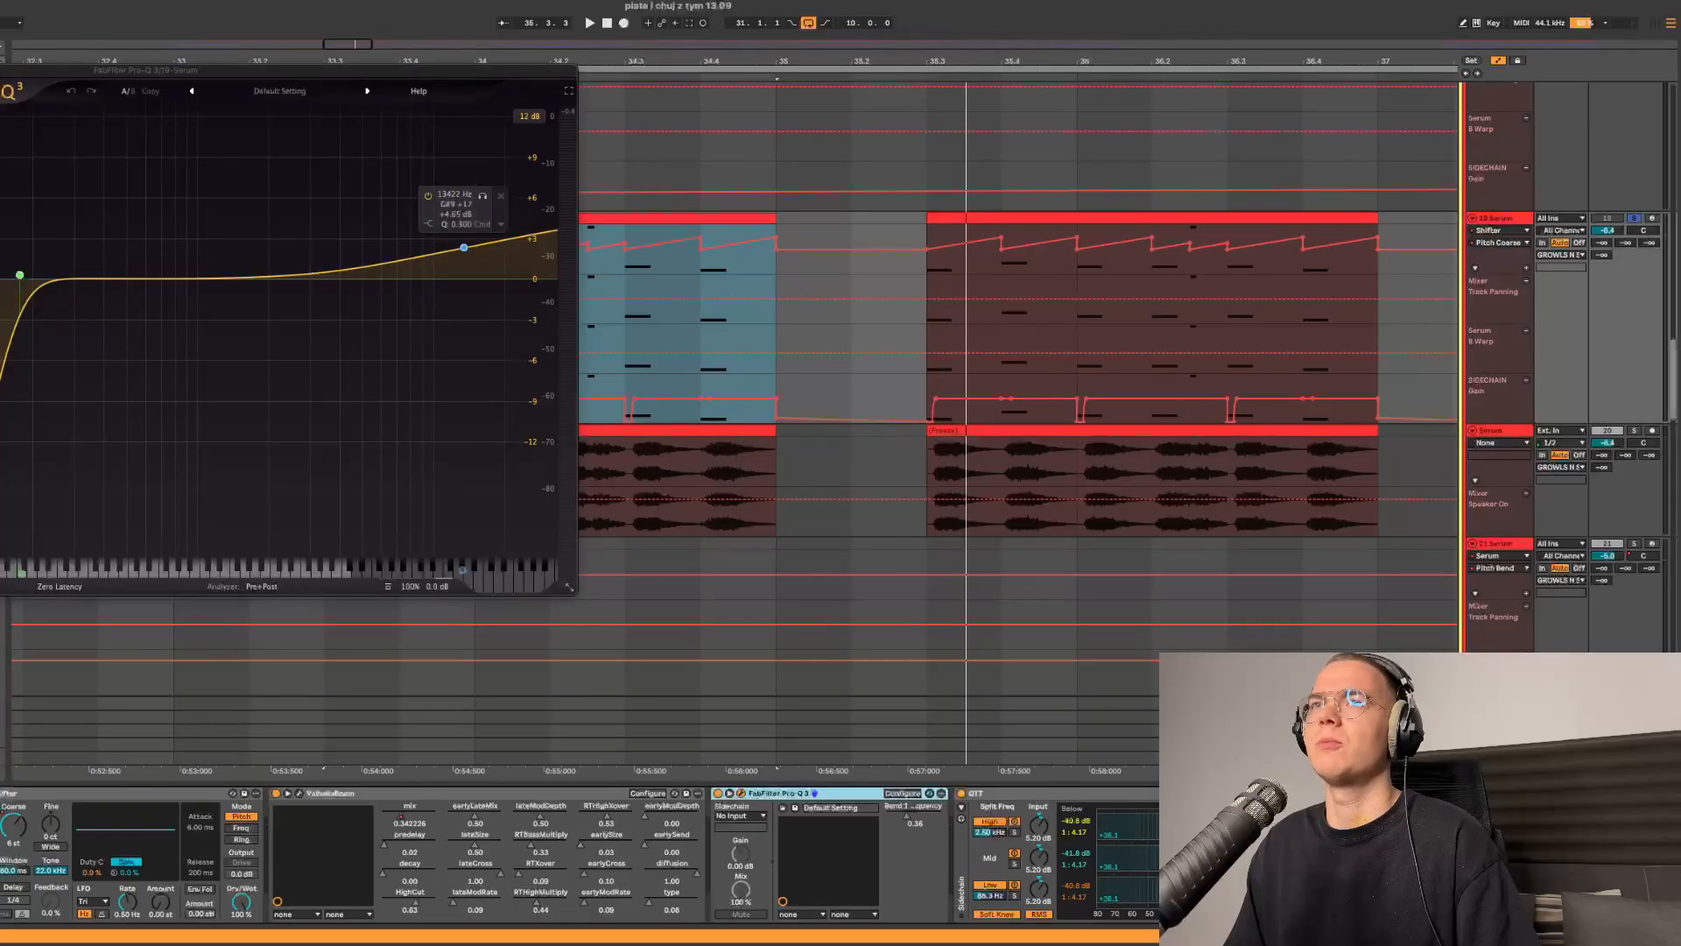
drag(289, 71, 938, 201)
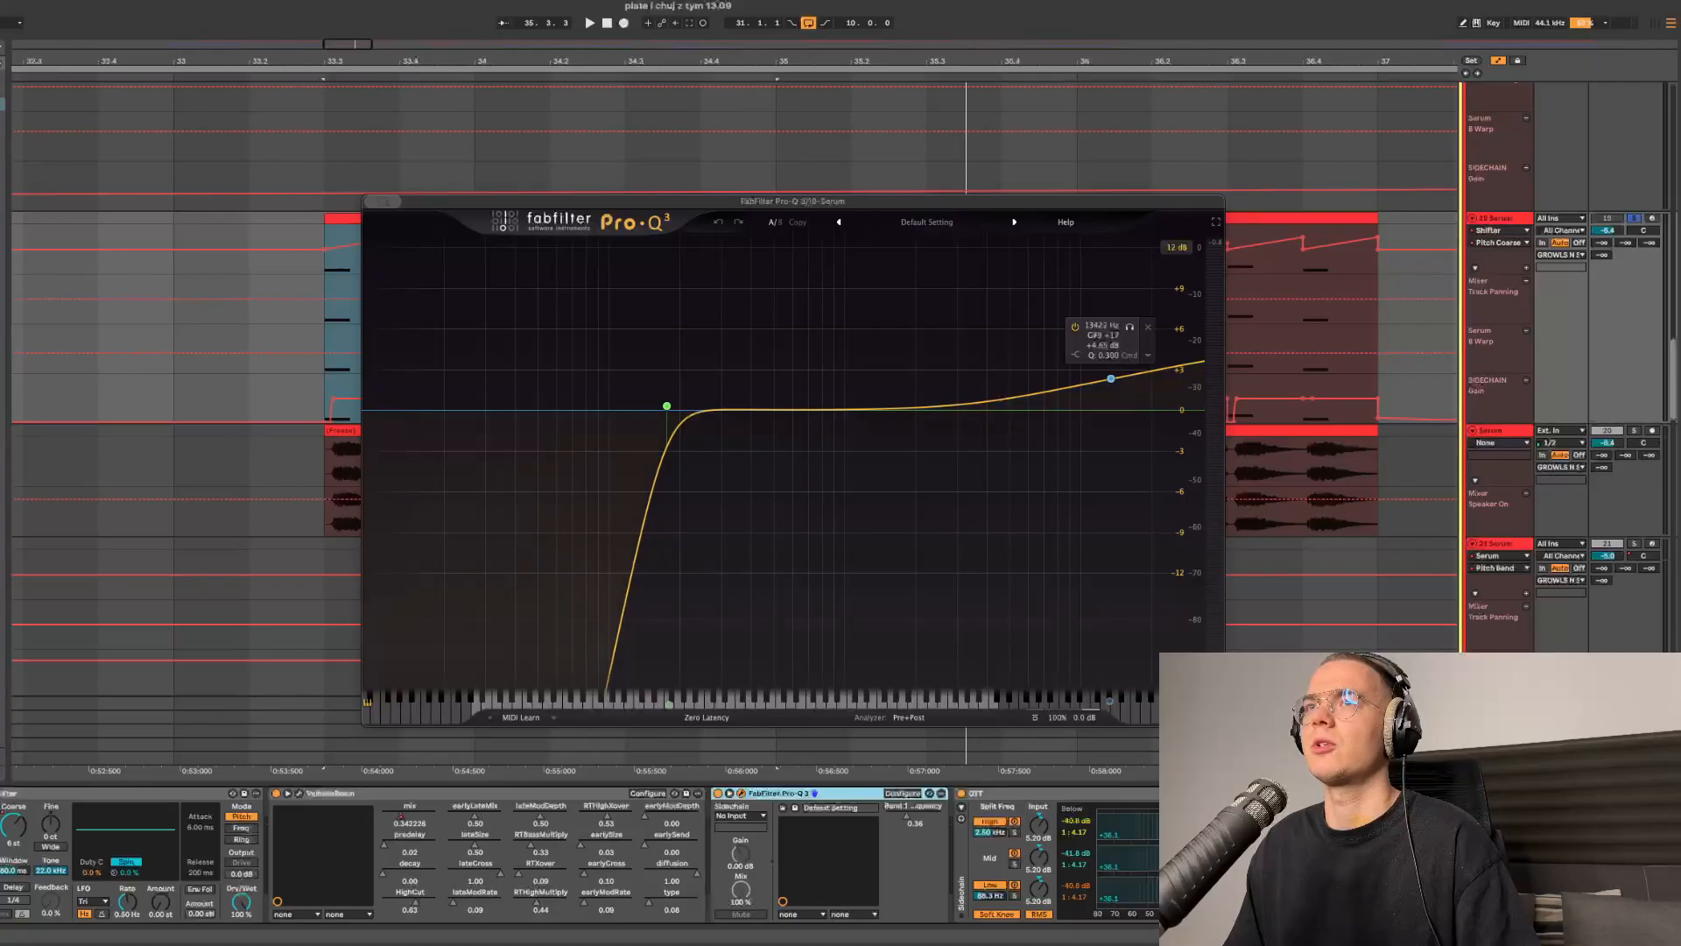
key(super+w)
- Open the Rift distortion with its Clip Soft preset to inspect it, then close it
scroll(460, 849, right, 7)
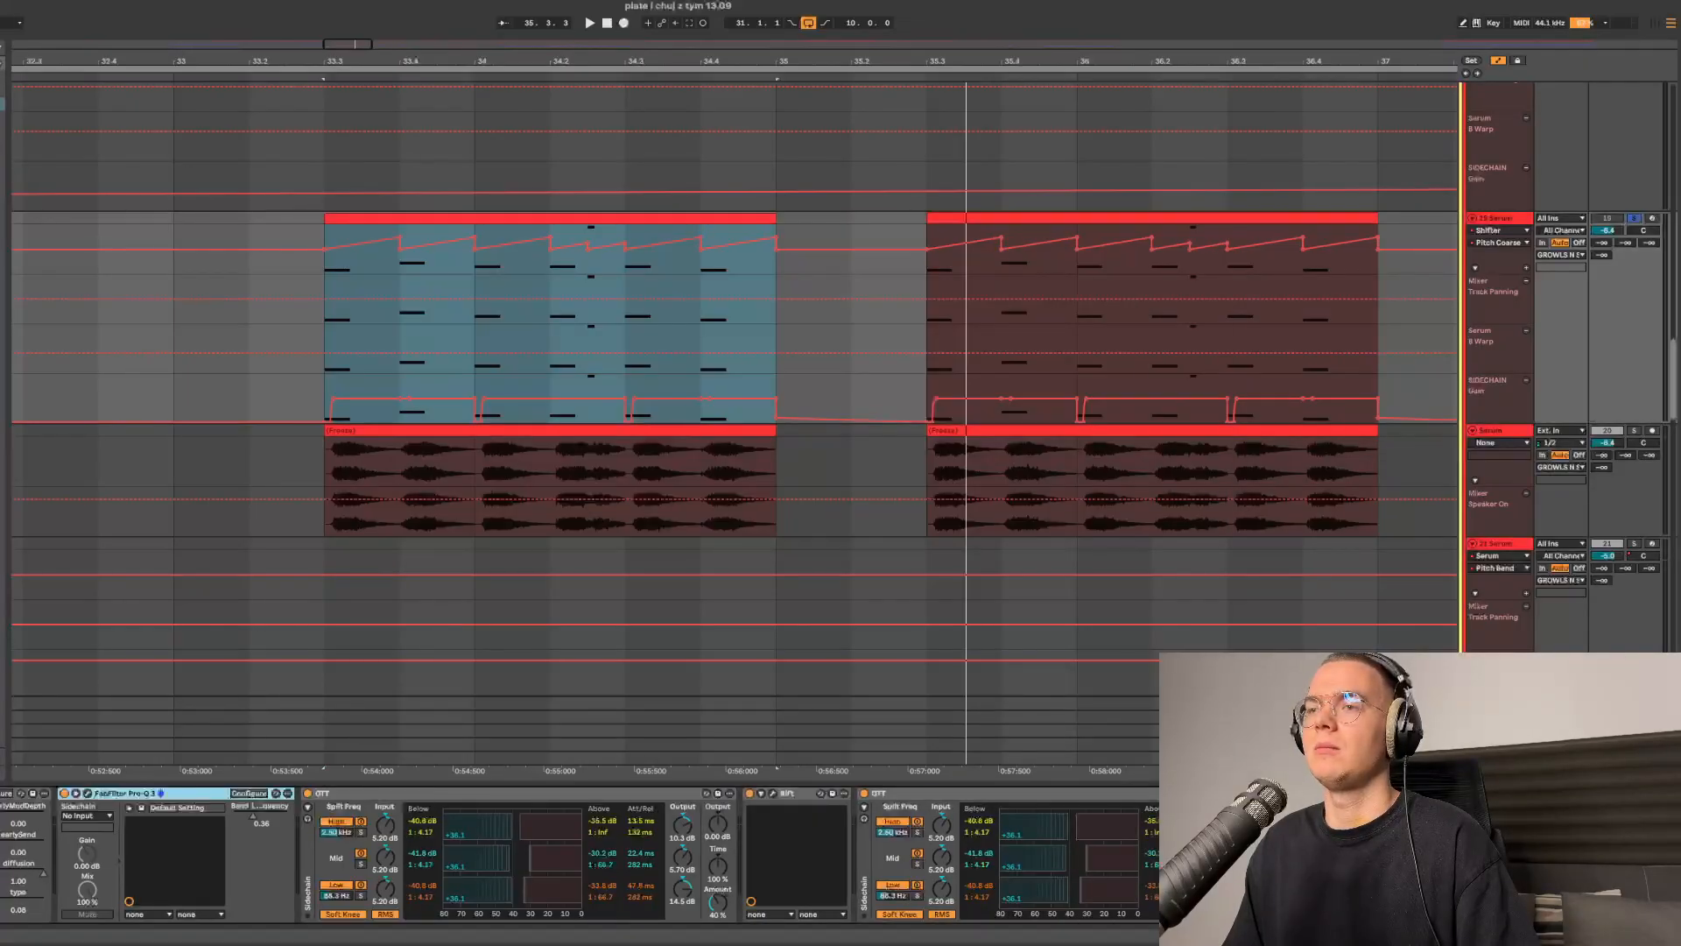
click(772, 793)
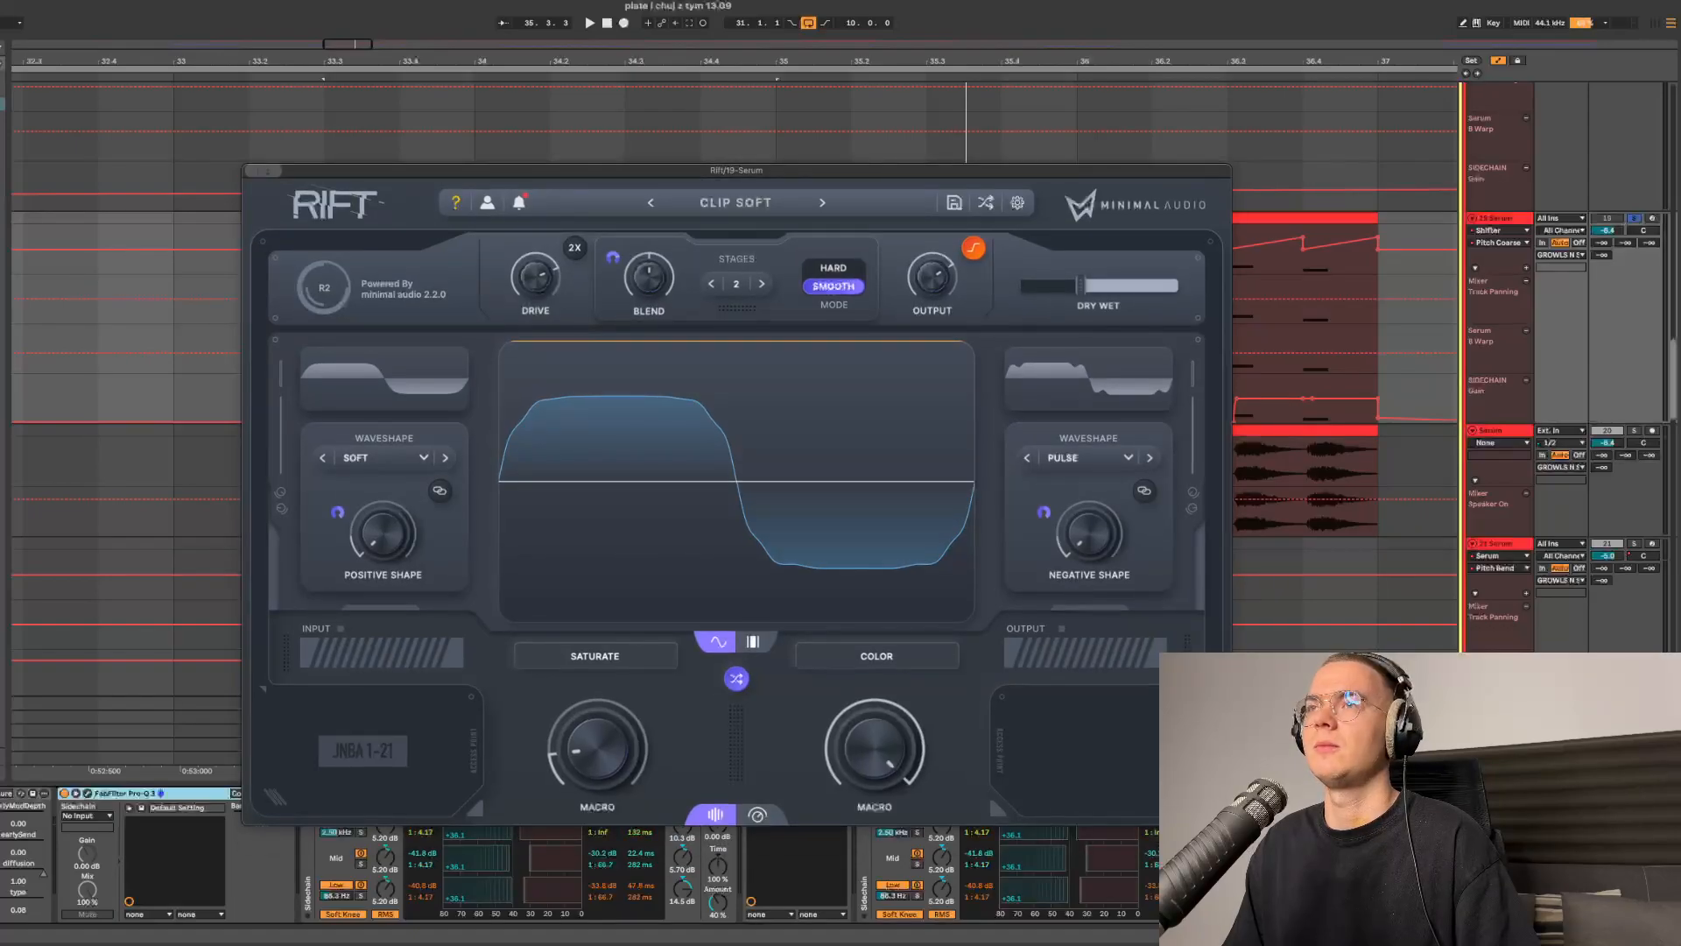
key(super+w)
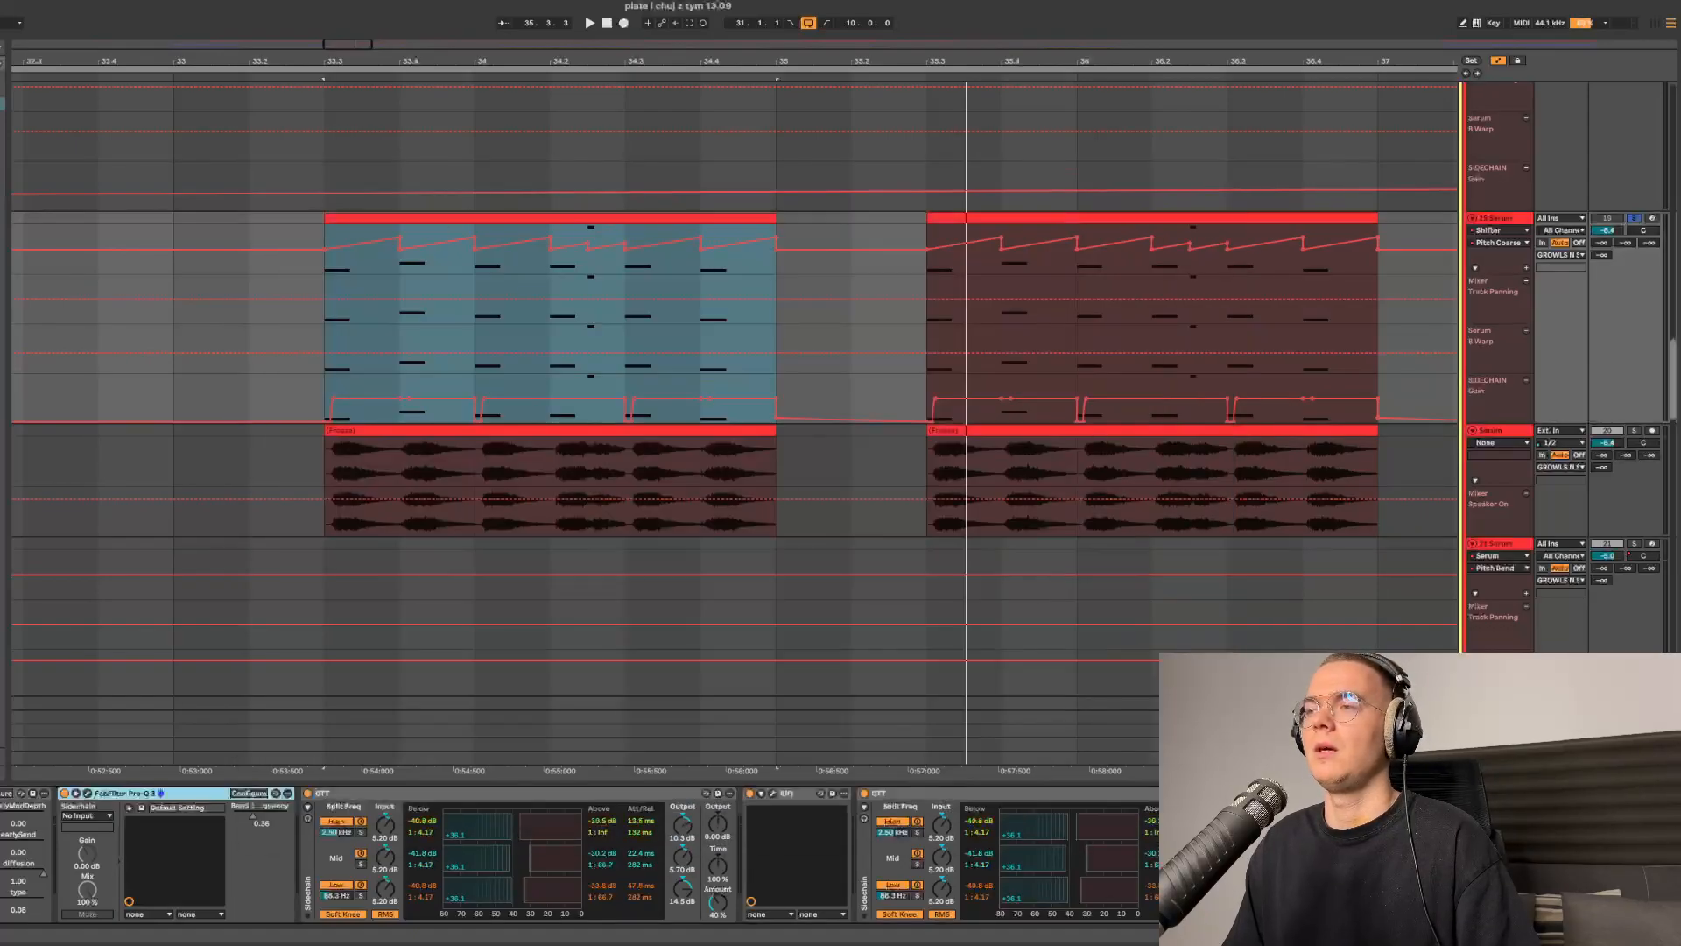
- Open the Ozone Exciter further along the chain and inspect its band settings
scroll(578, 854, right, 5)
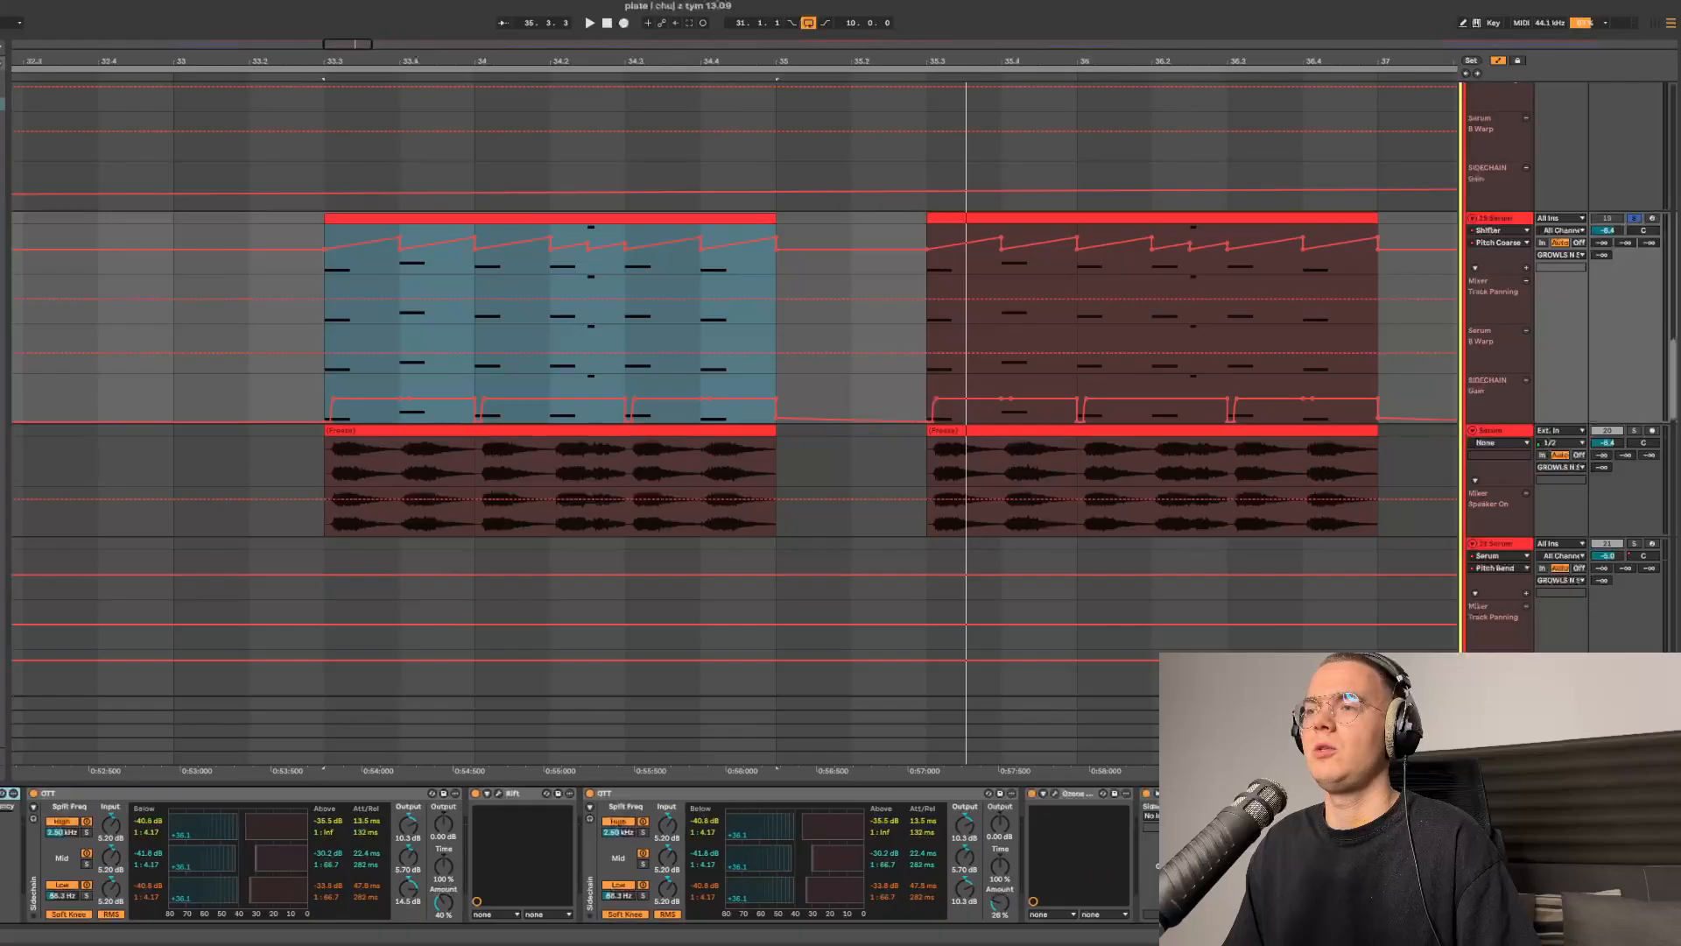
click(1055, 793)
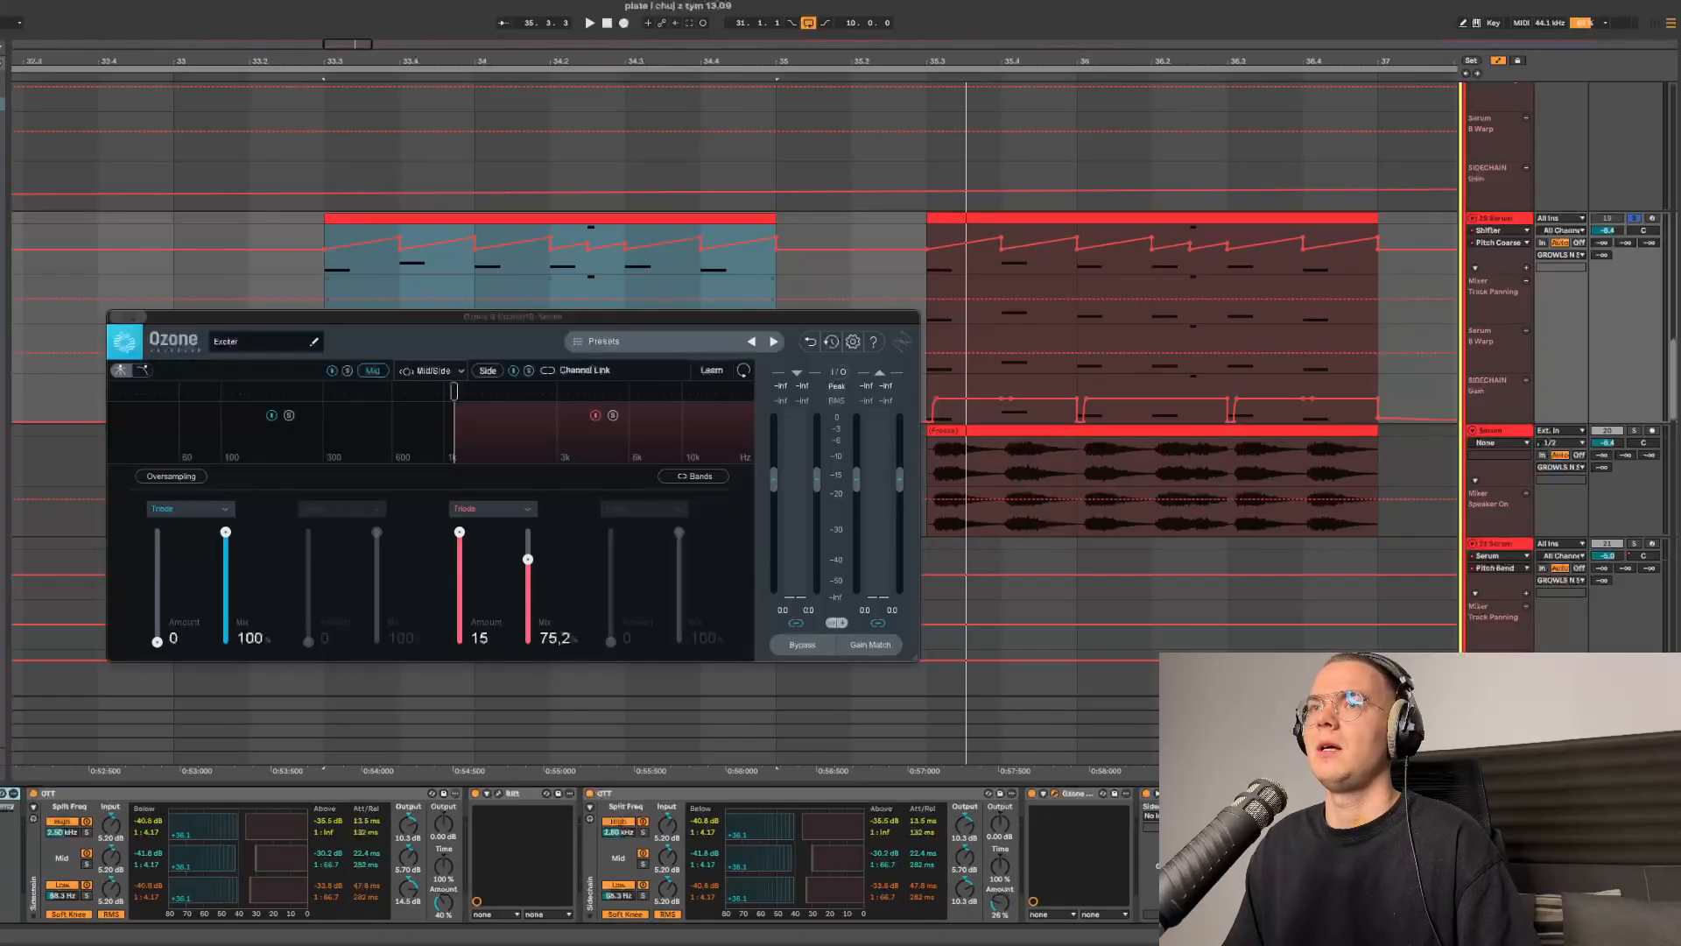
drag(560, 316, 711, 370)
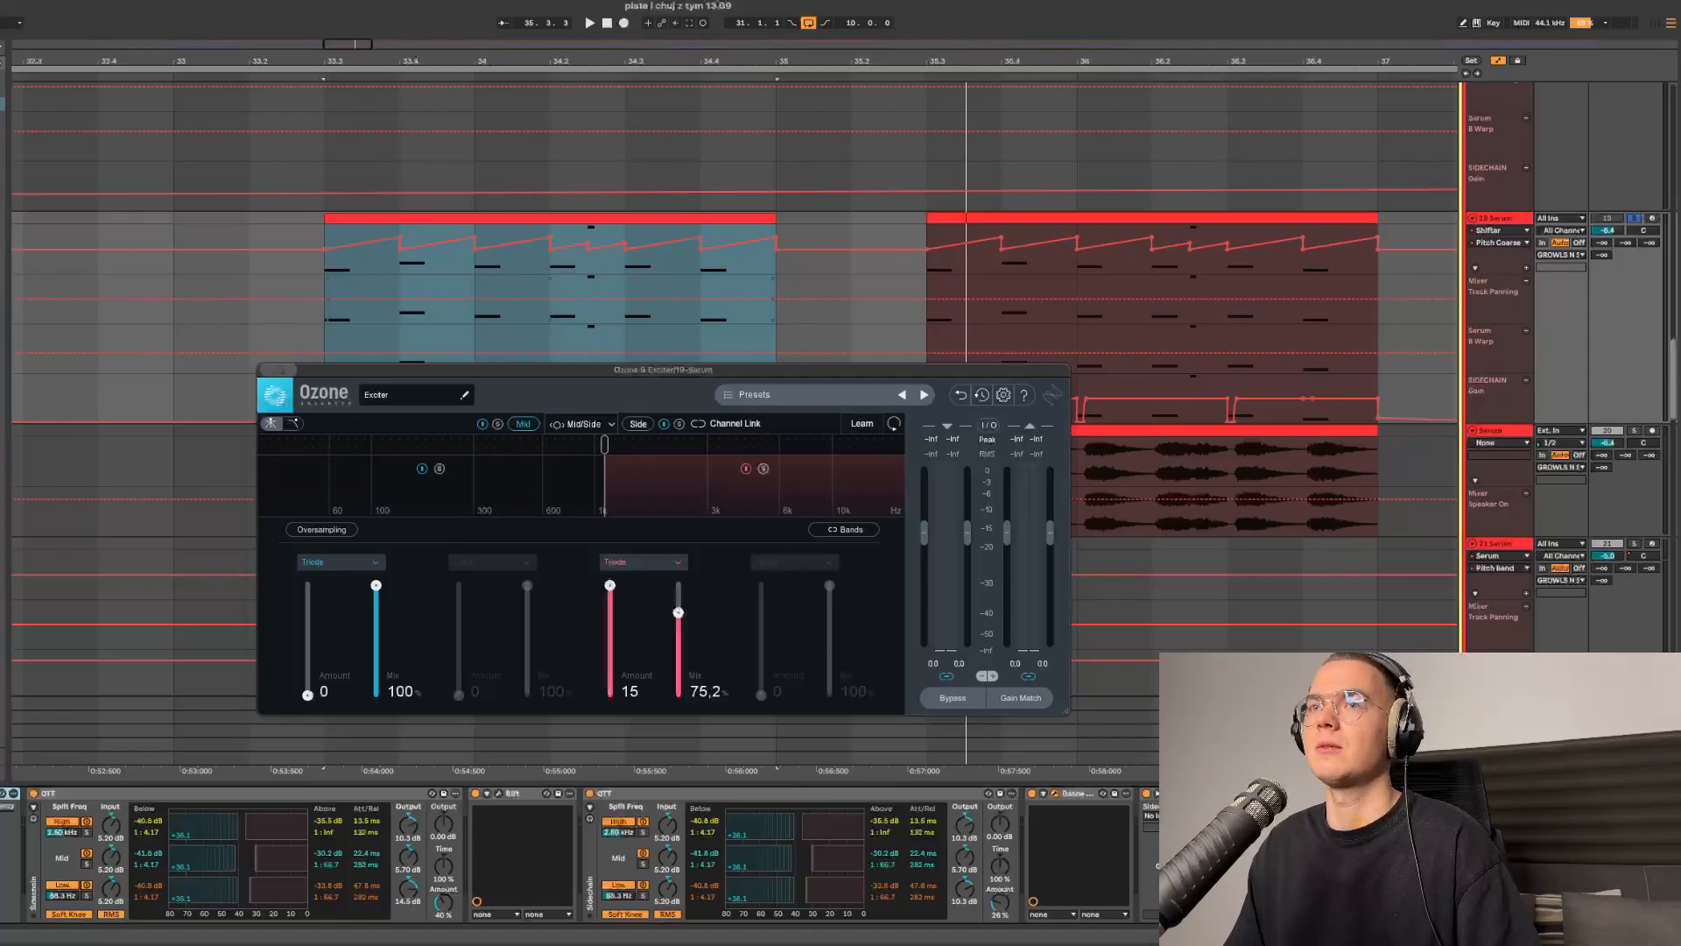
- Open the second Pro-Q 3 and inspect its low-cut and high-shelf curve
click(1169, 793)
drag(262, 69, 805, 207)
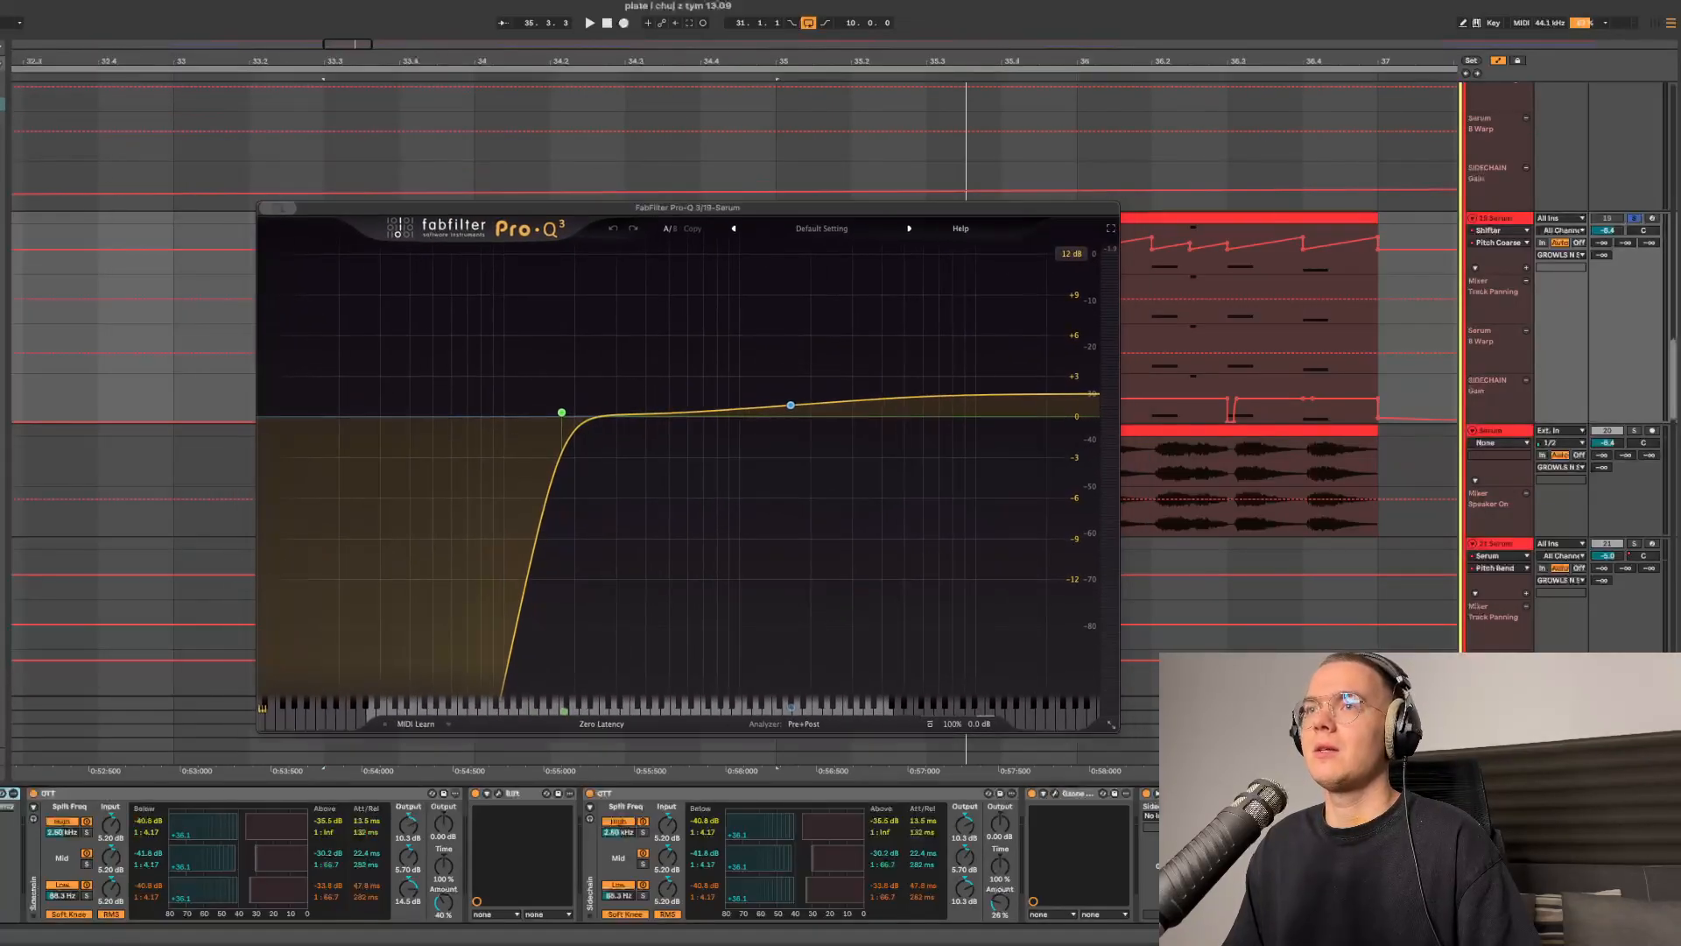
mouse_move(562, 415)
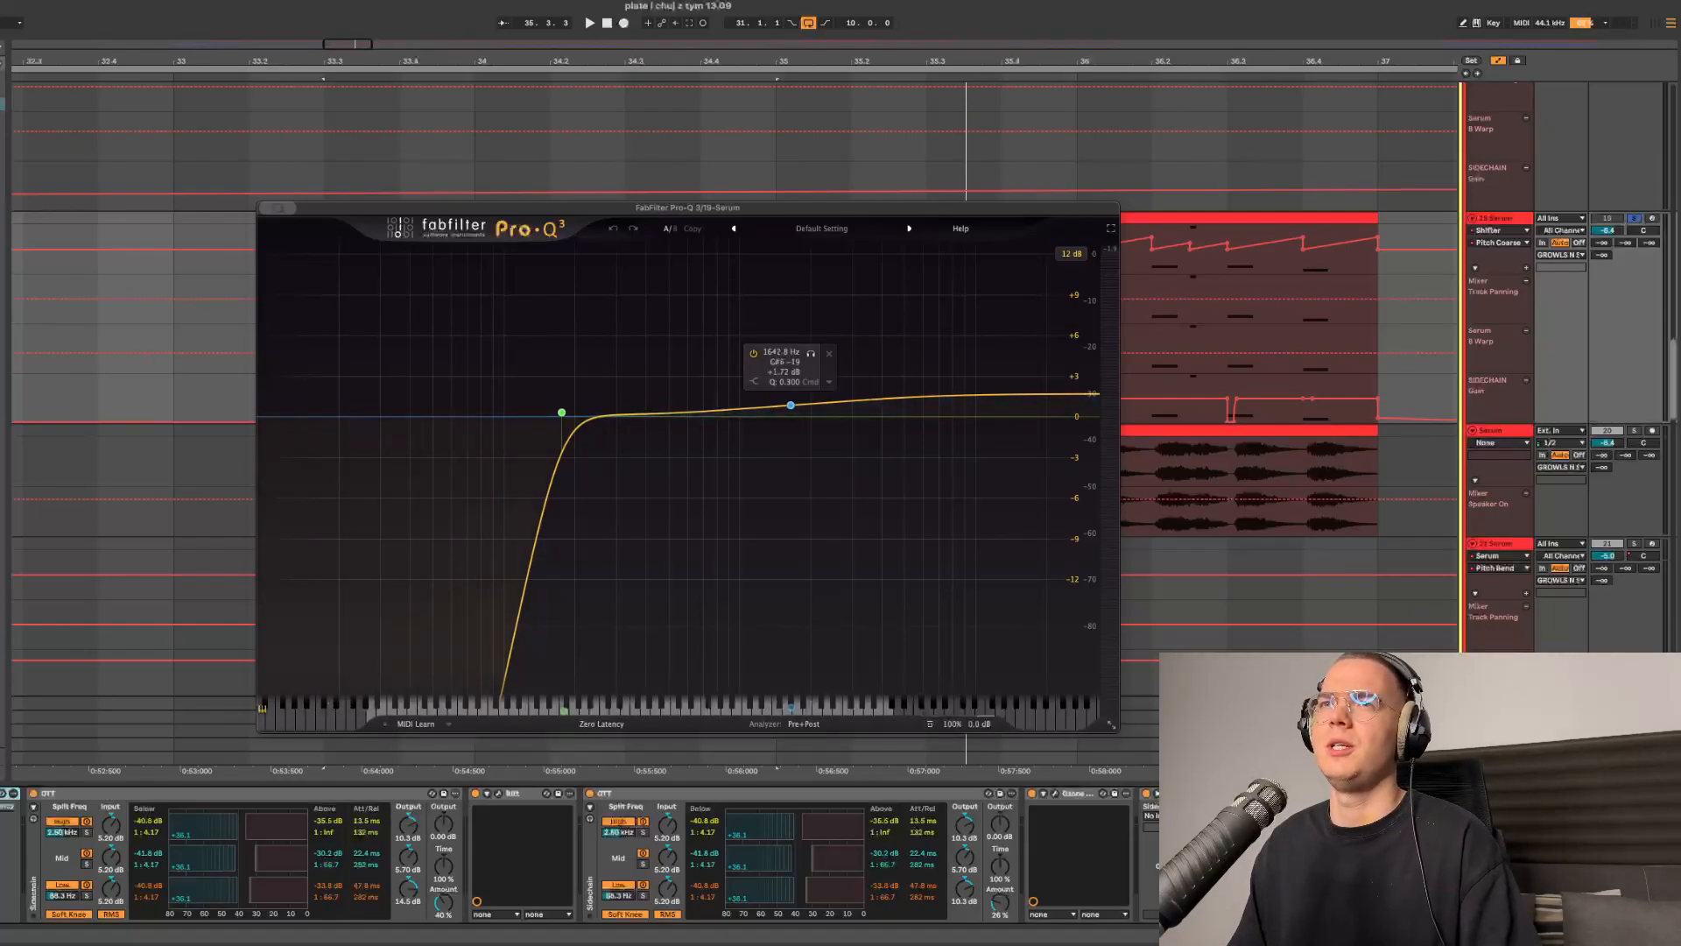
- Inspect the Ozone Imager stereo widths and the soothe2 Harsh synth preset settings
click(1055, 793)
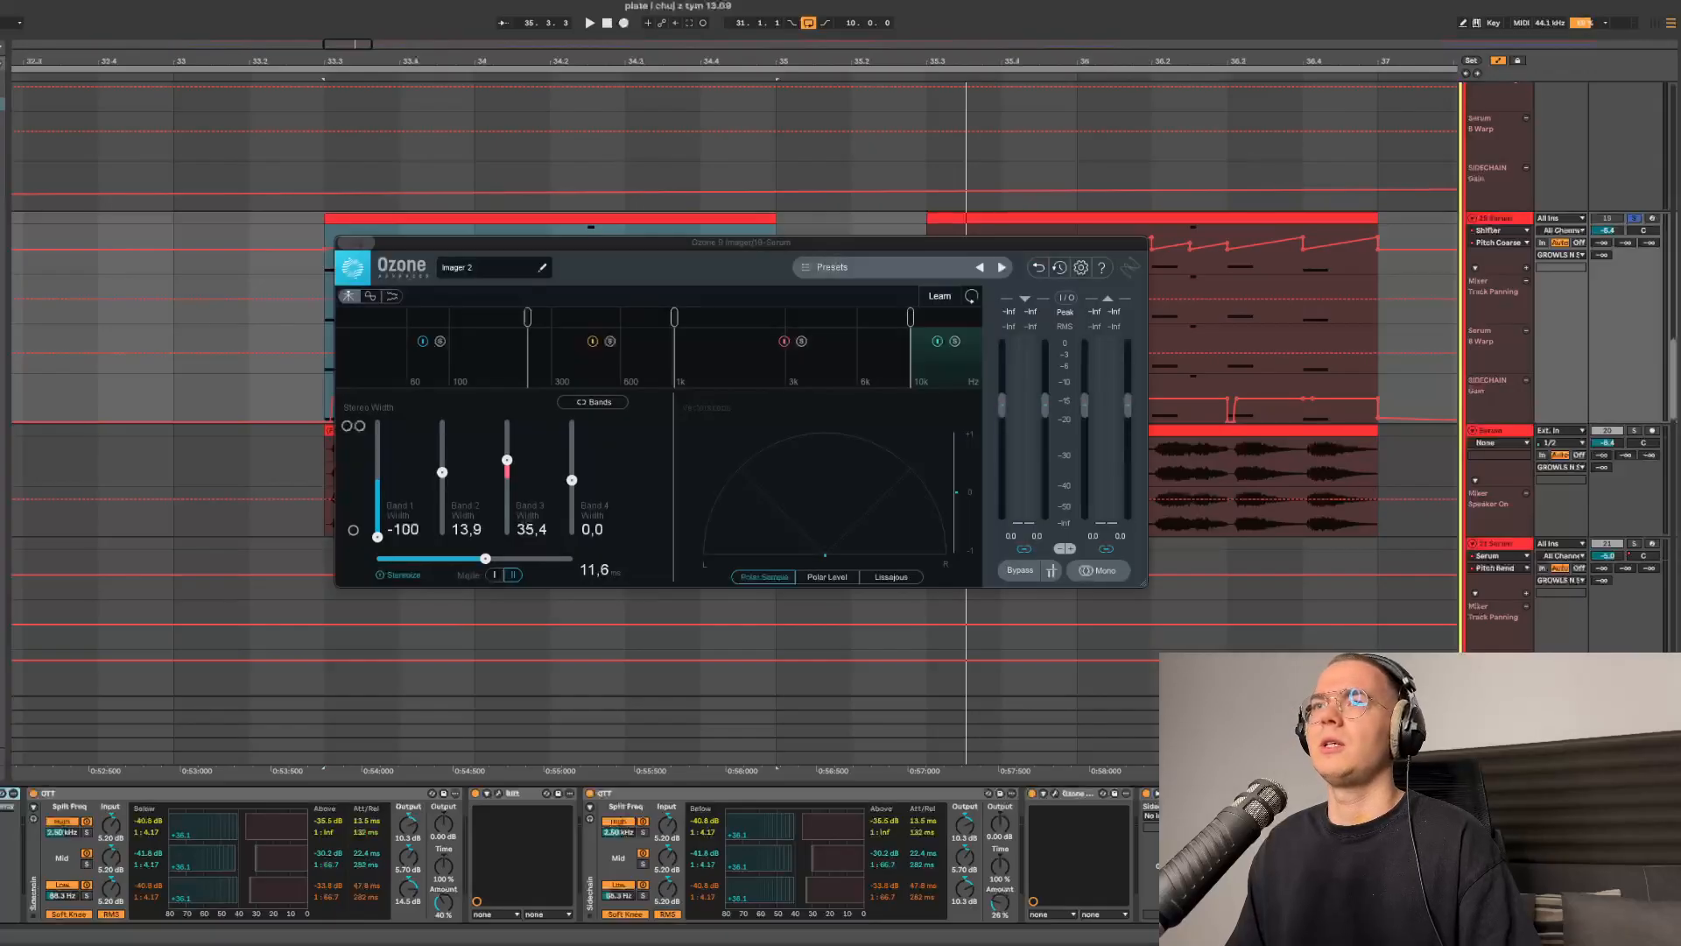
drag(770, 242, 837, 304)
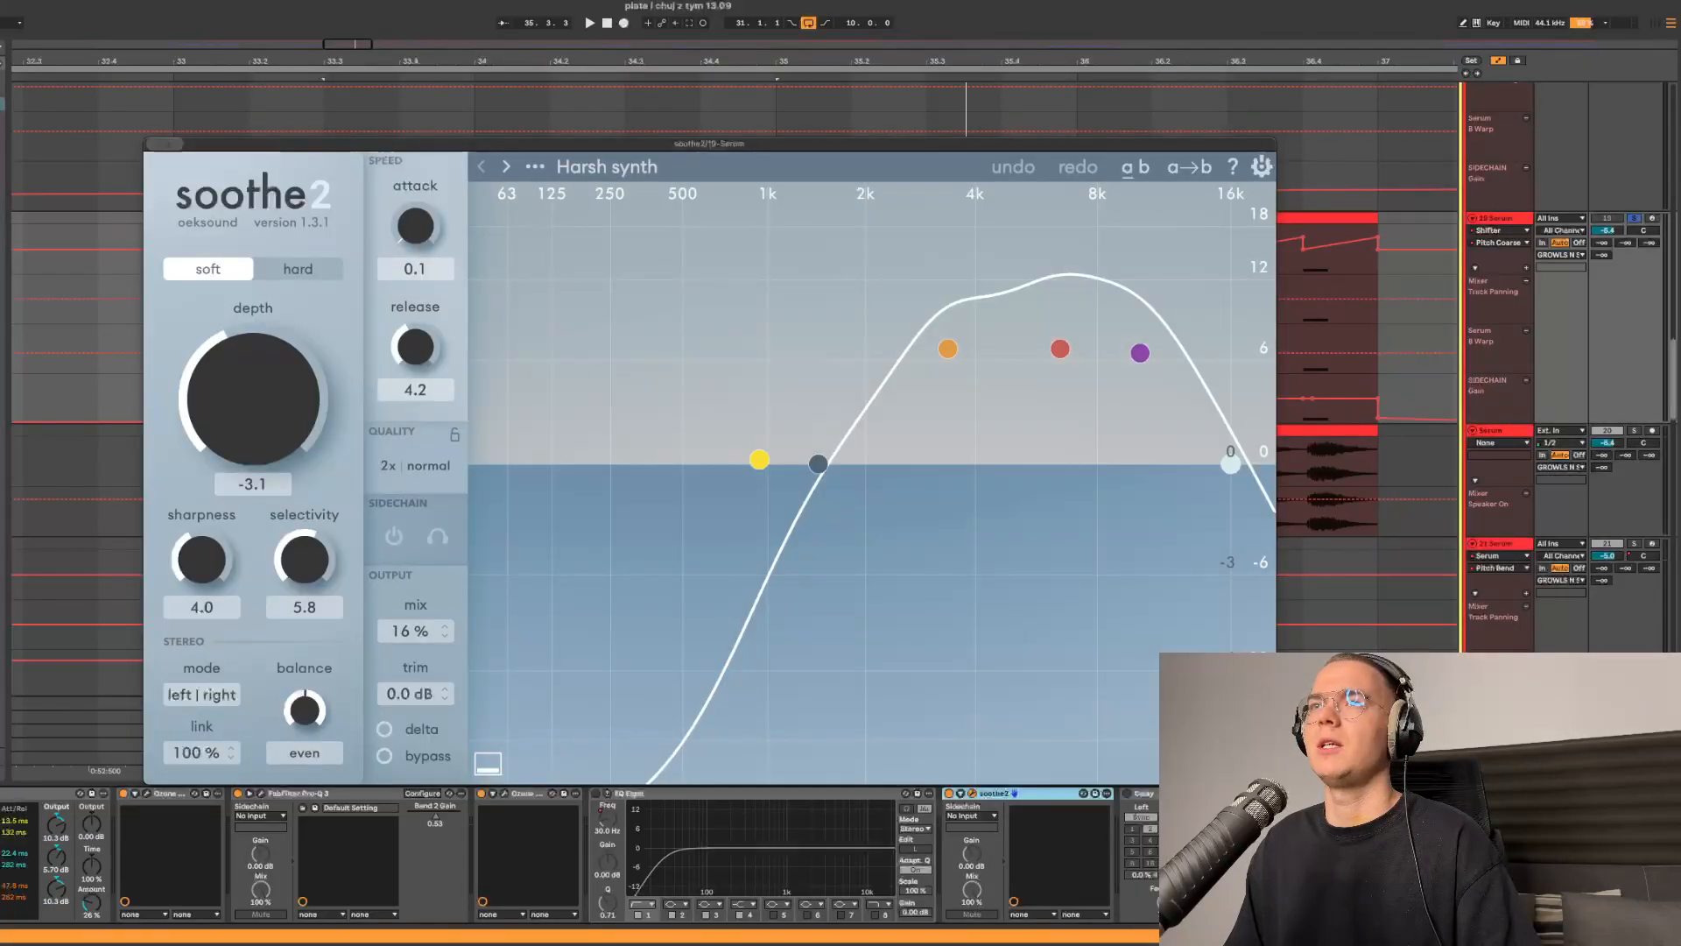
drag(709, 144, 656, 162)
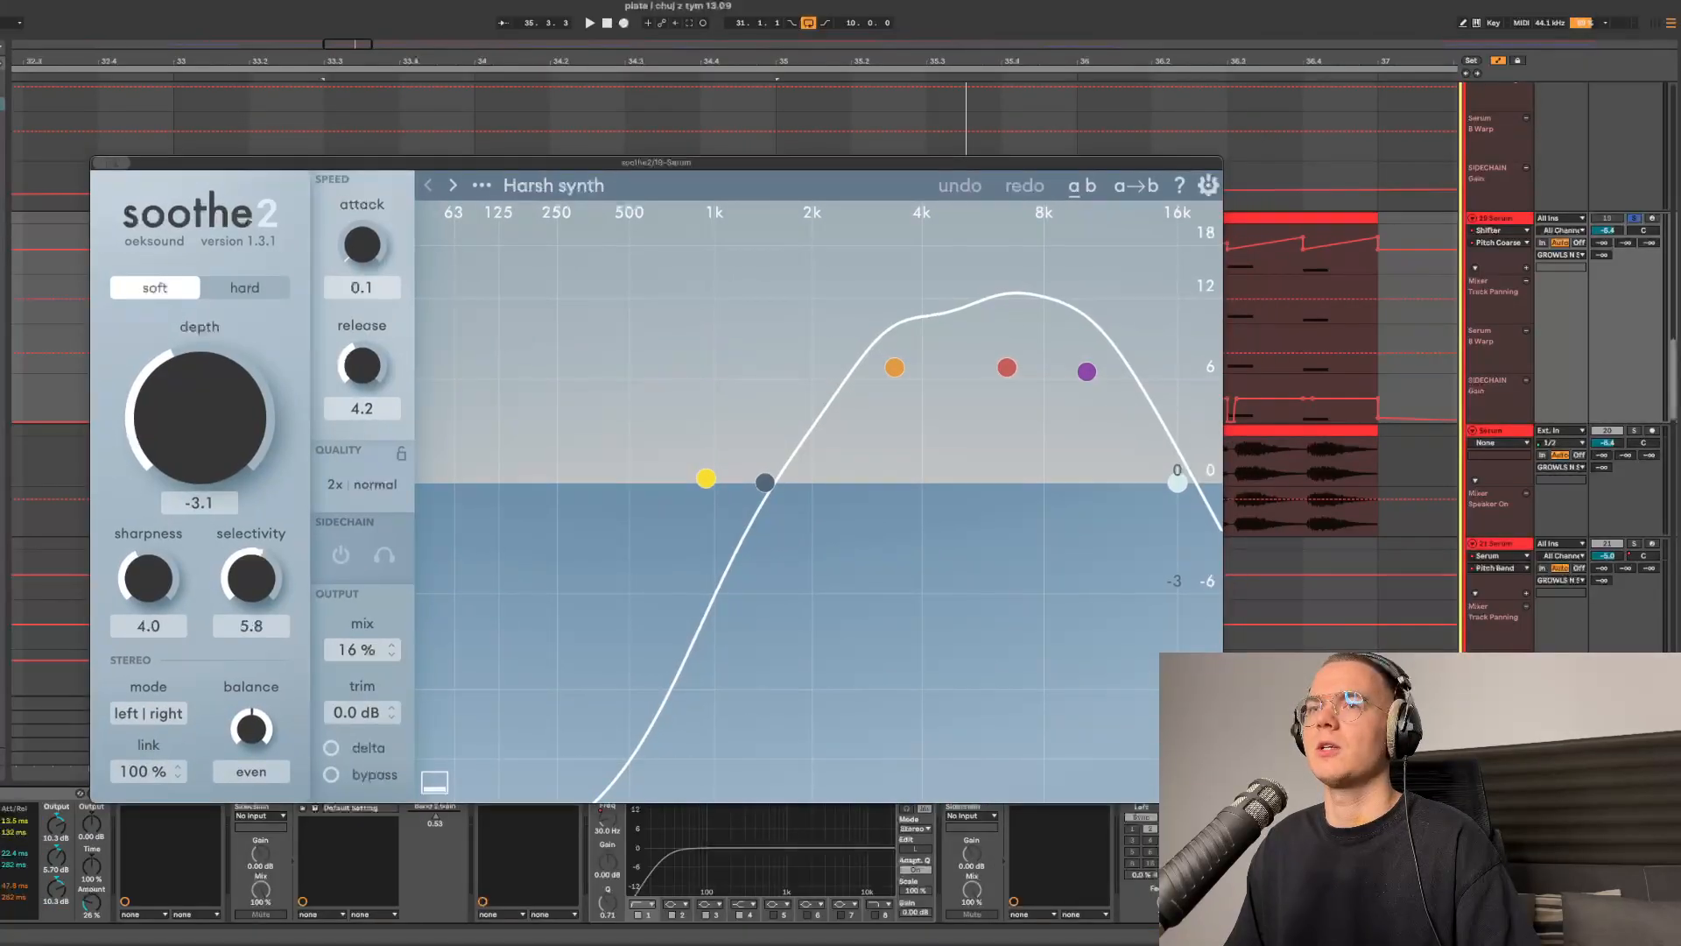
- Close the soothe2 window, then select a chord clip on the Serum track with ValhallaRoom, solo that track and play it back
key(super+w)
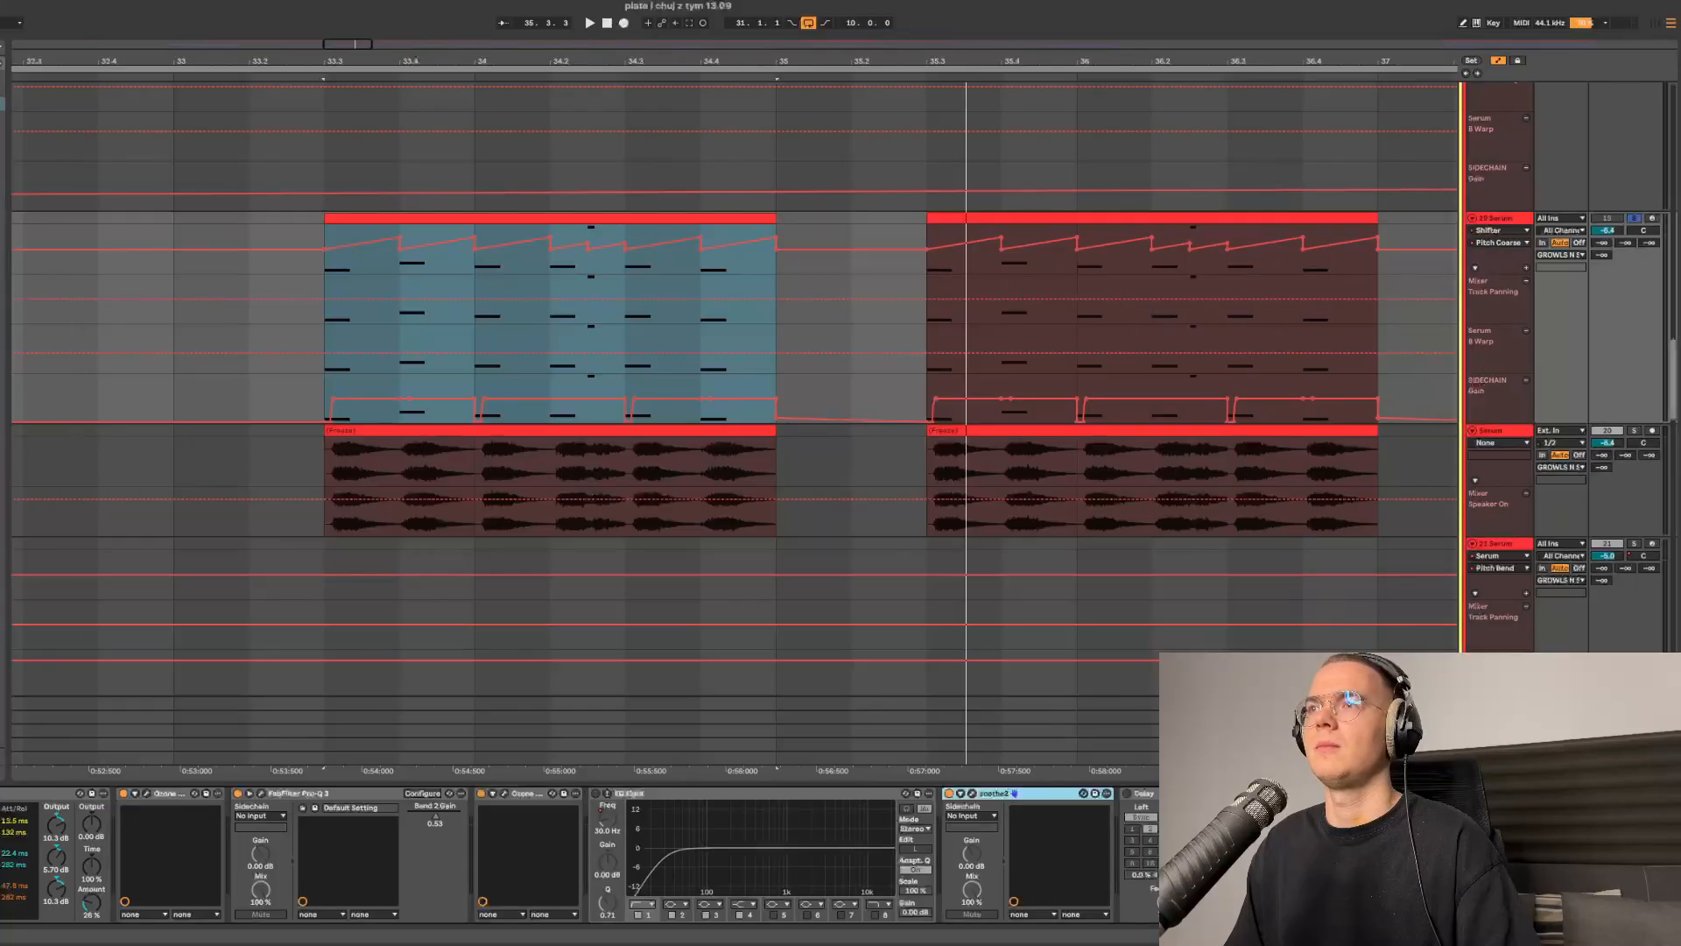
scroll(656, 855, left, 6)
scroll(743, 438, up, 4)
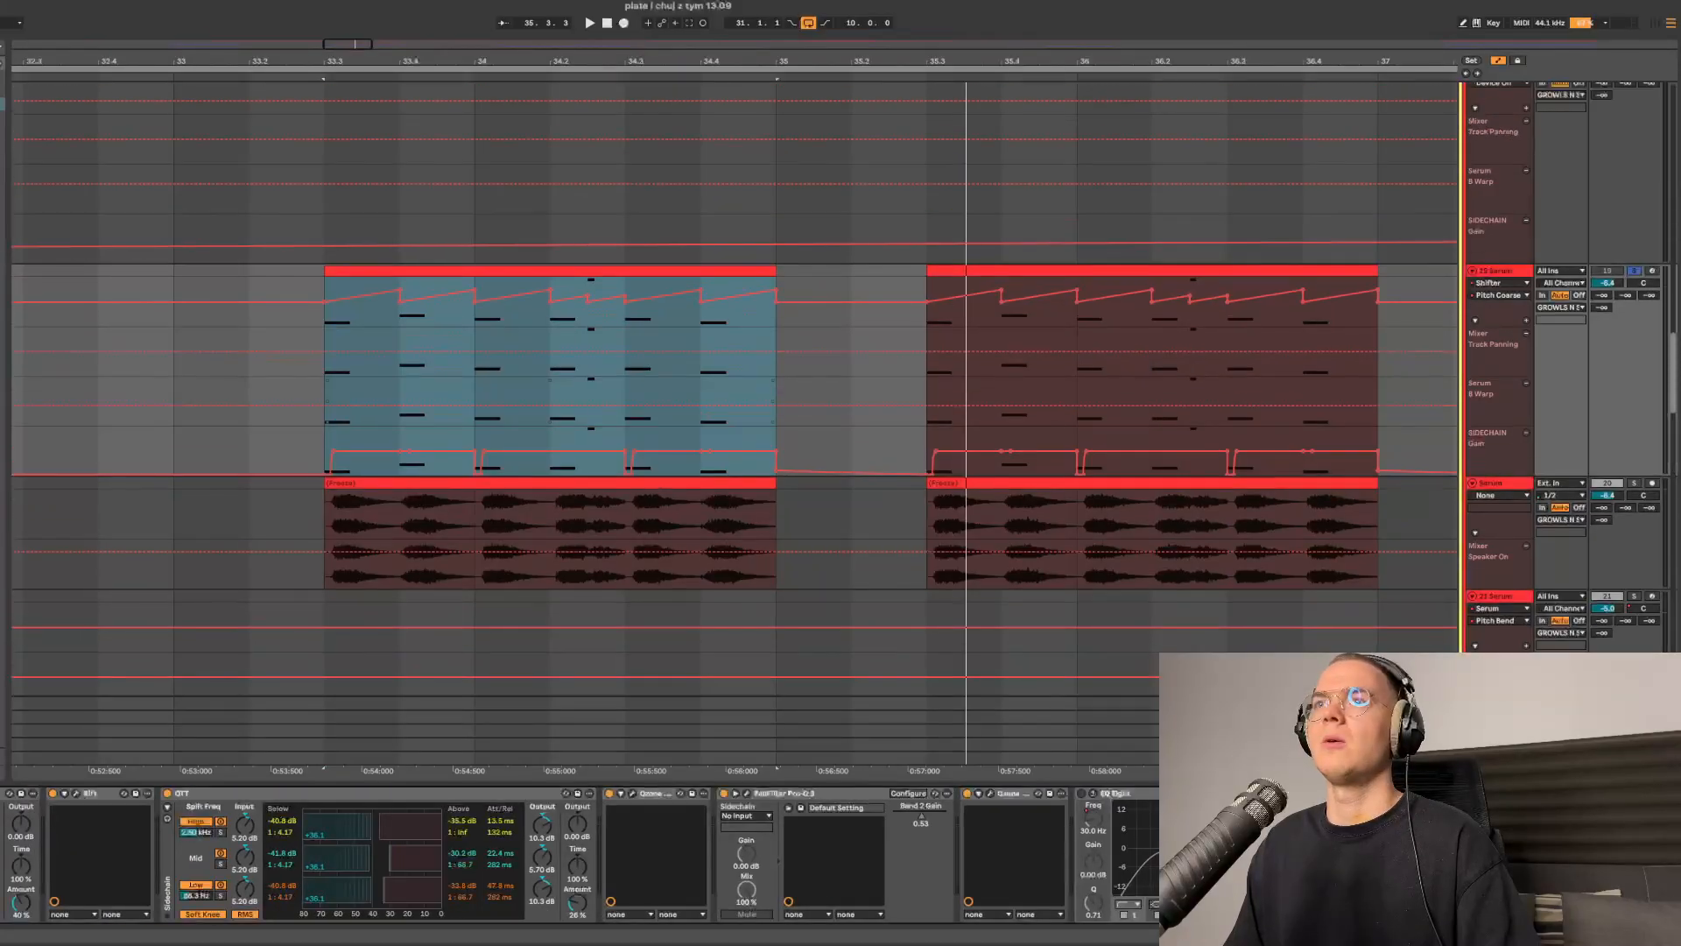
scroll(745, 438, down, 4)
scroll(744, 438, up, 15)
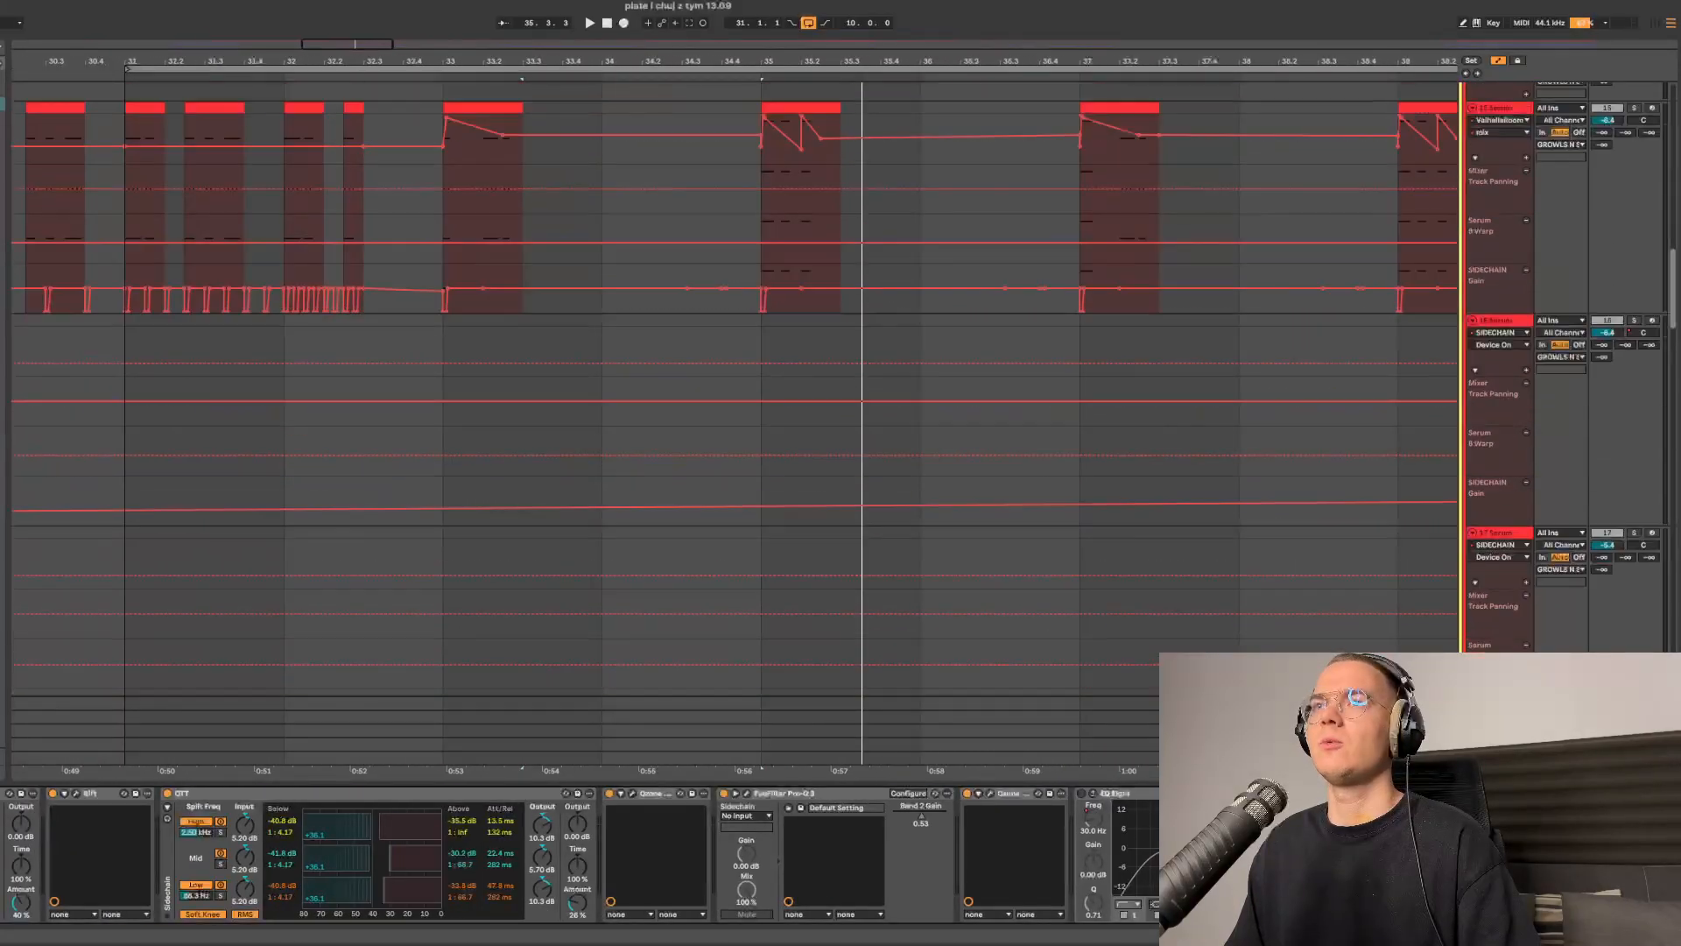
click(483, 359)
click(1634, 359)
key(space)
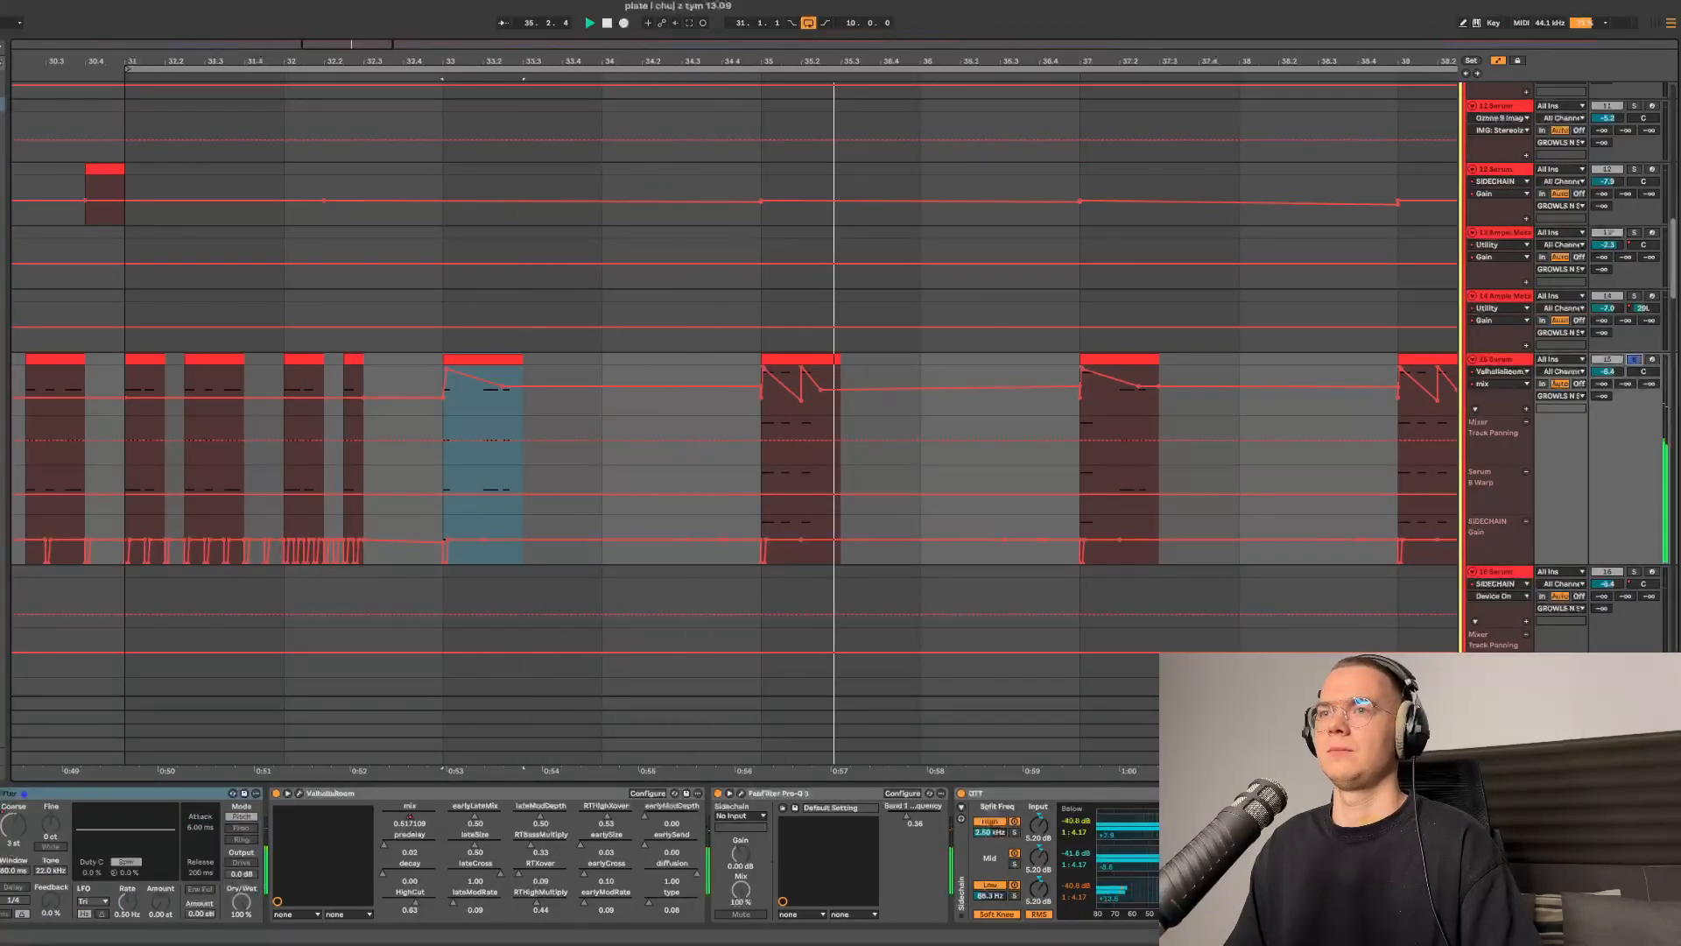
scroll(580, 440, right, 2)
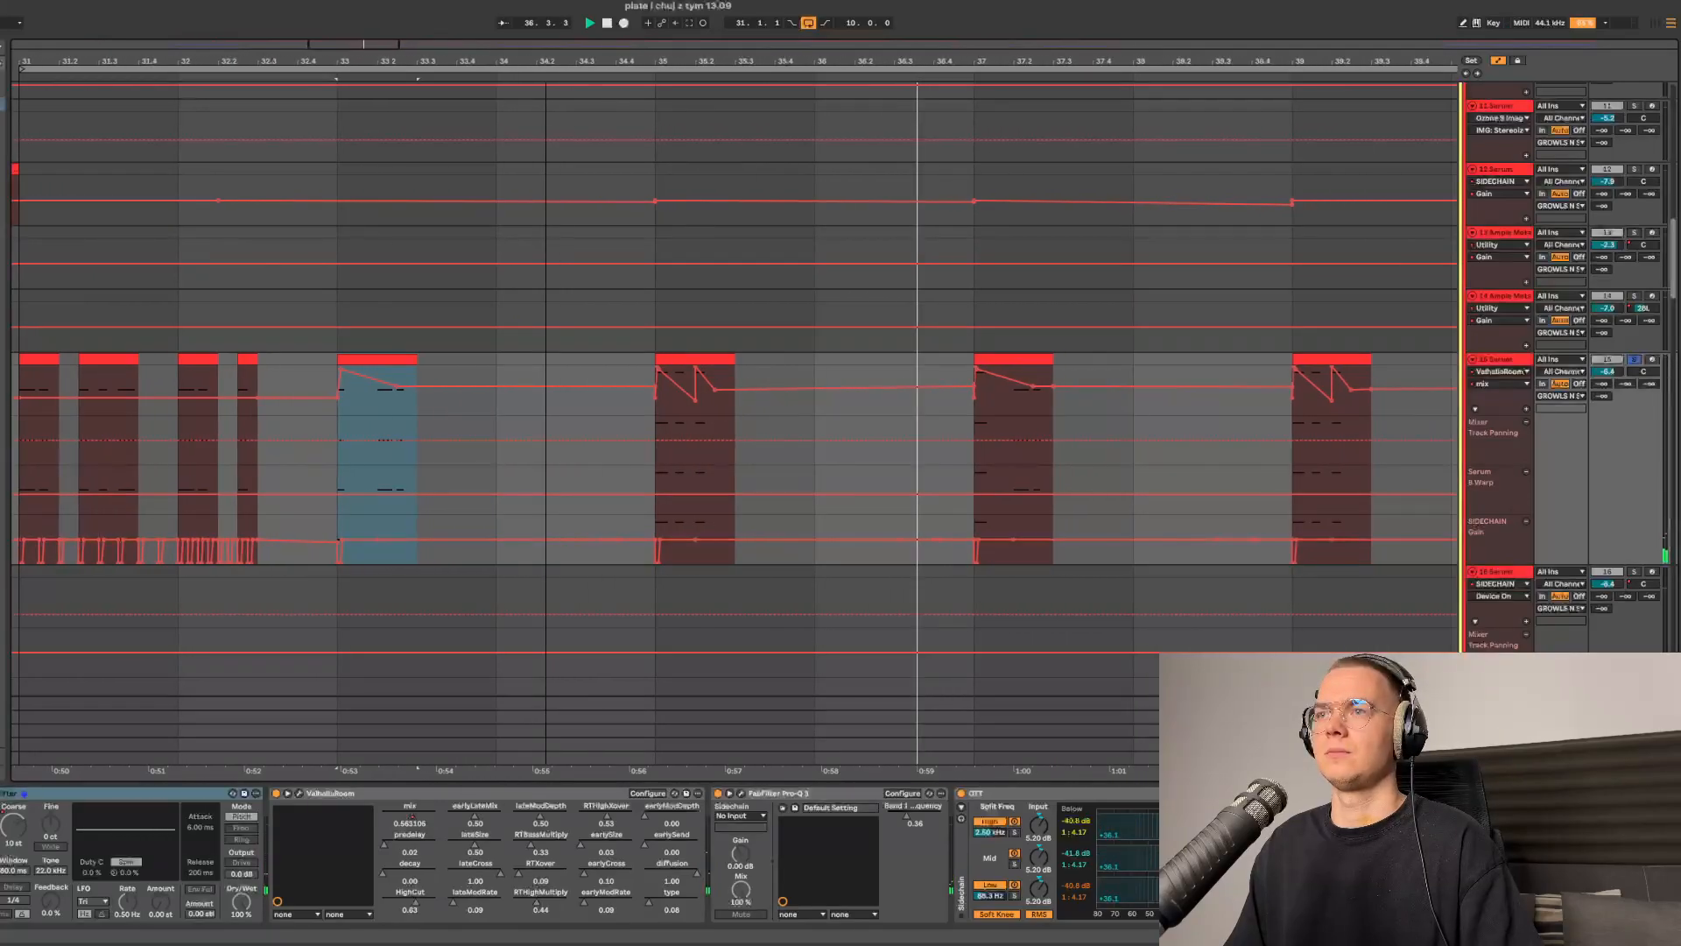
scroll(580, 439, down, 2)
scroll(579, 440, right, 1)
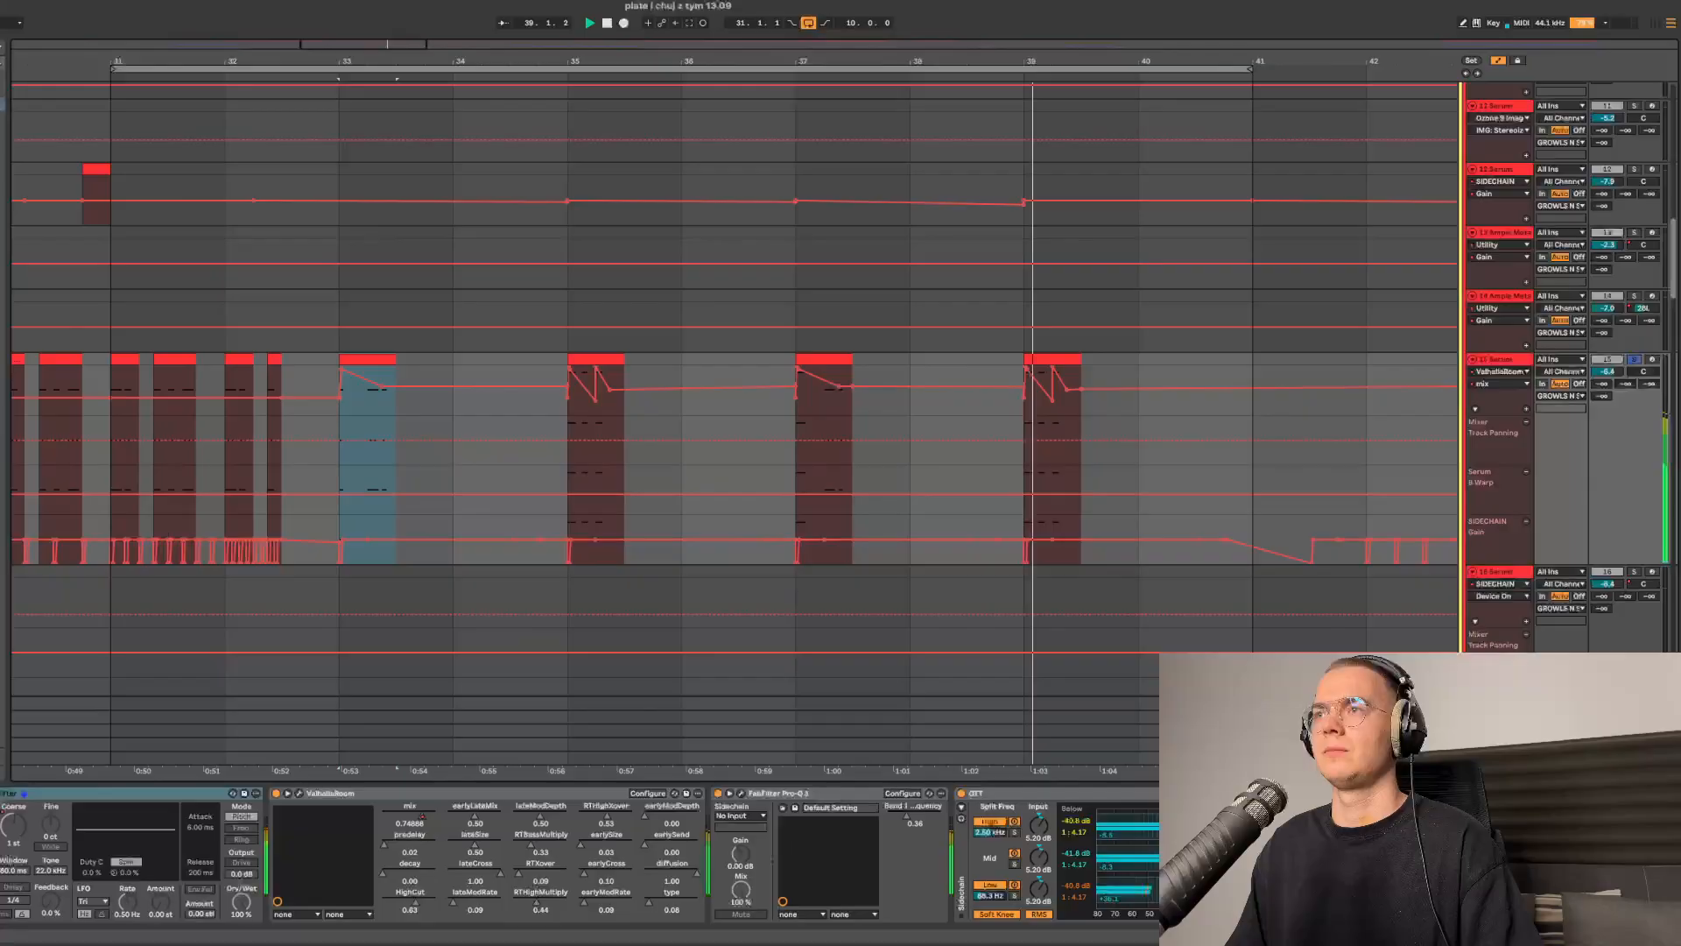
key(space)
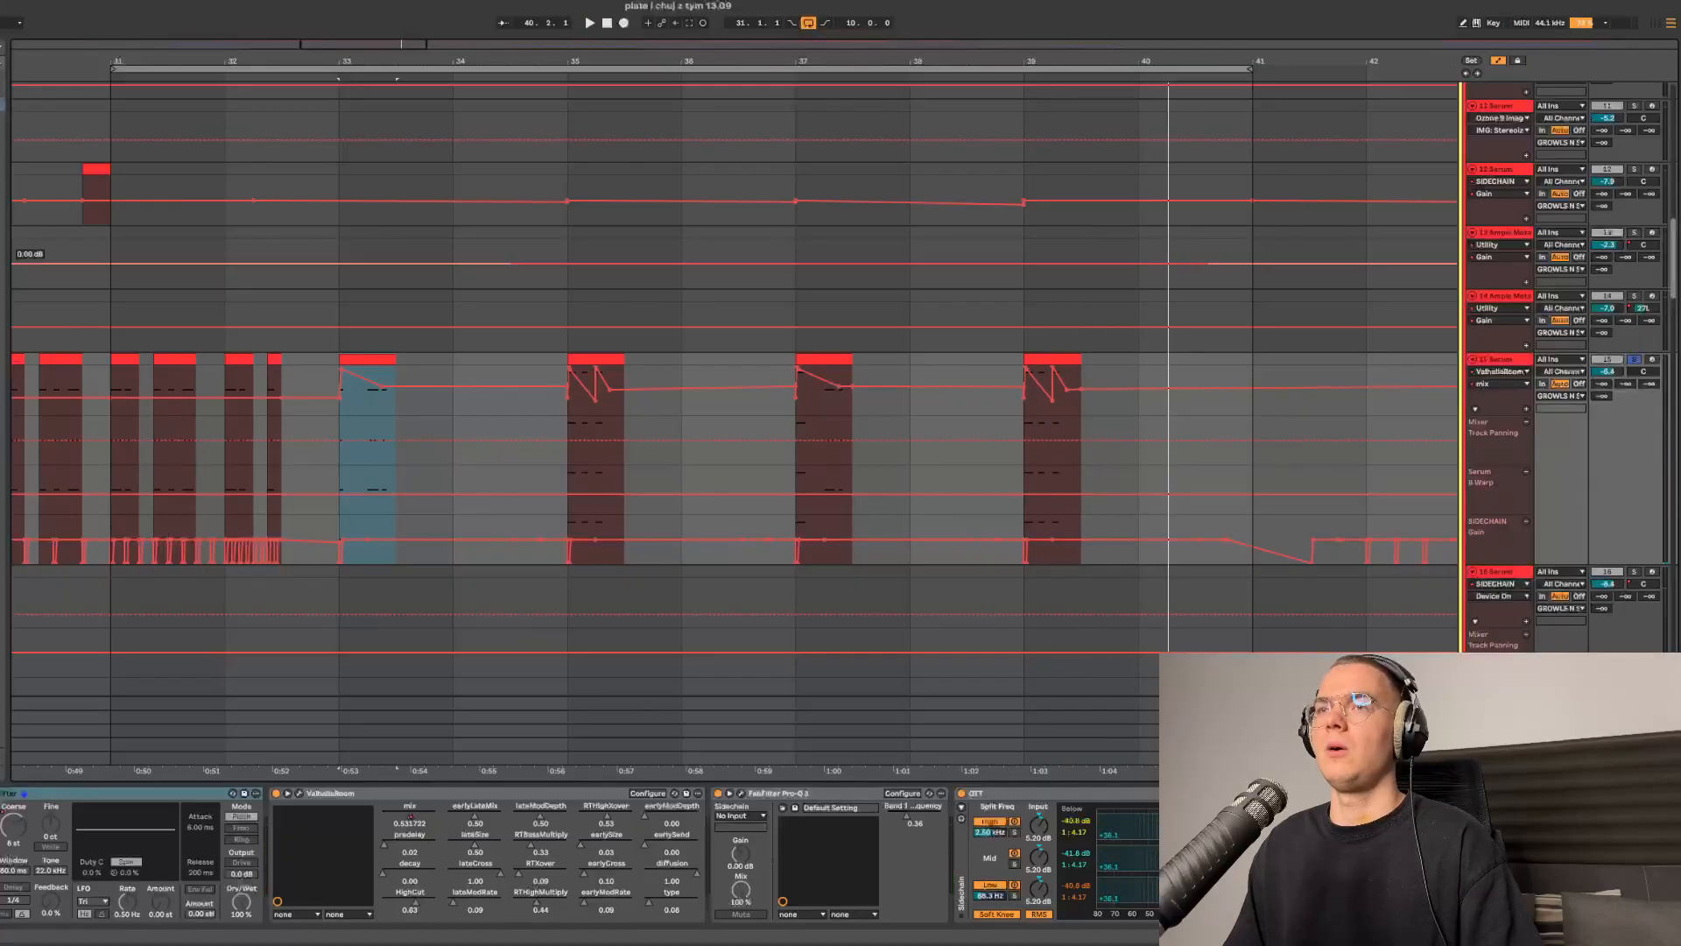
- Open that track's Serum and view its FX rack with distortion, EQ and filter, then close it
key(super+alt+p)
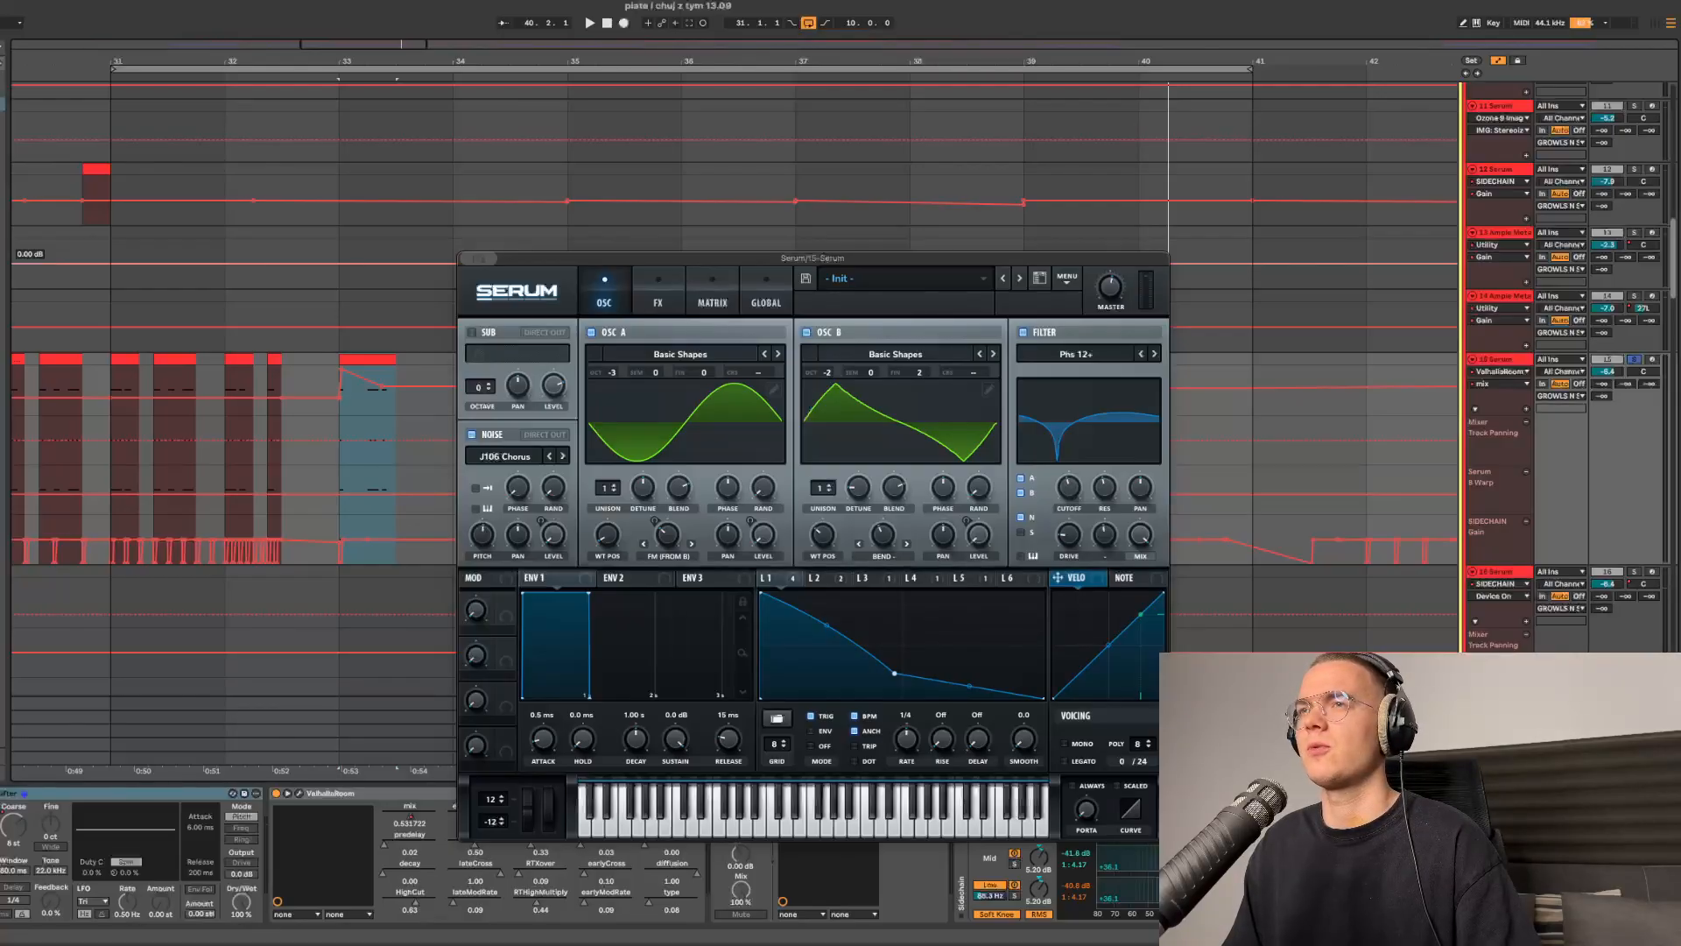
click(658, 296)
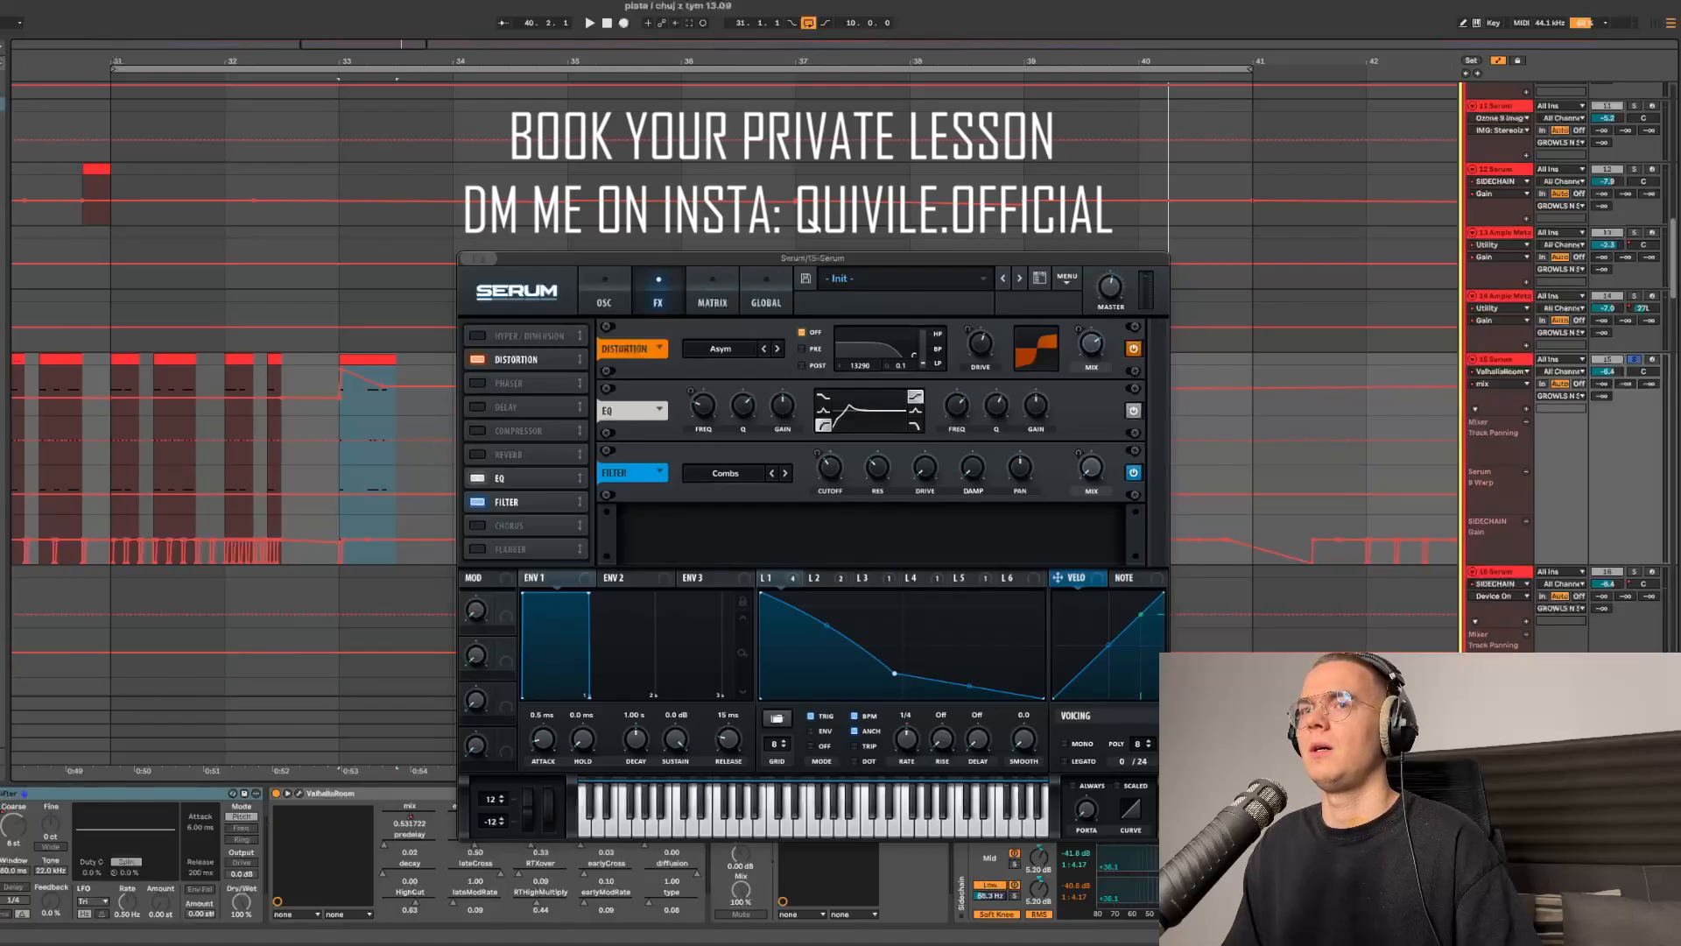
click(467, 258)
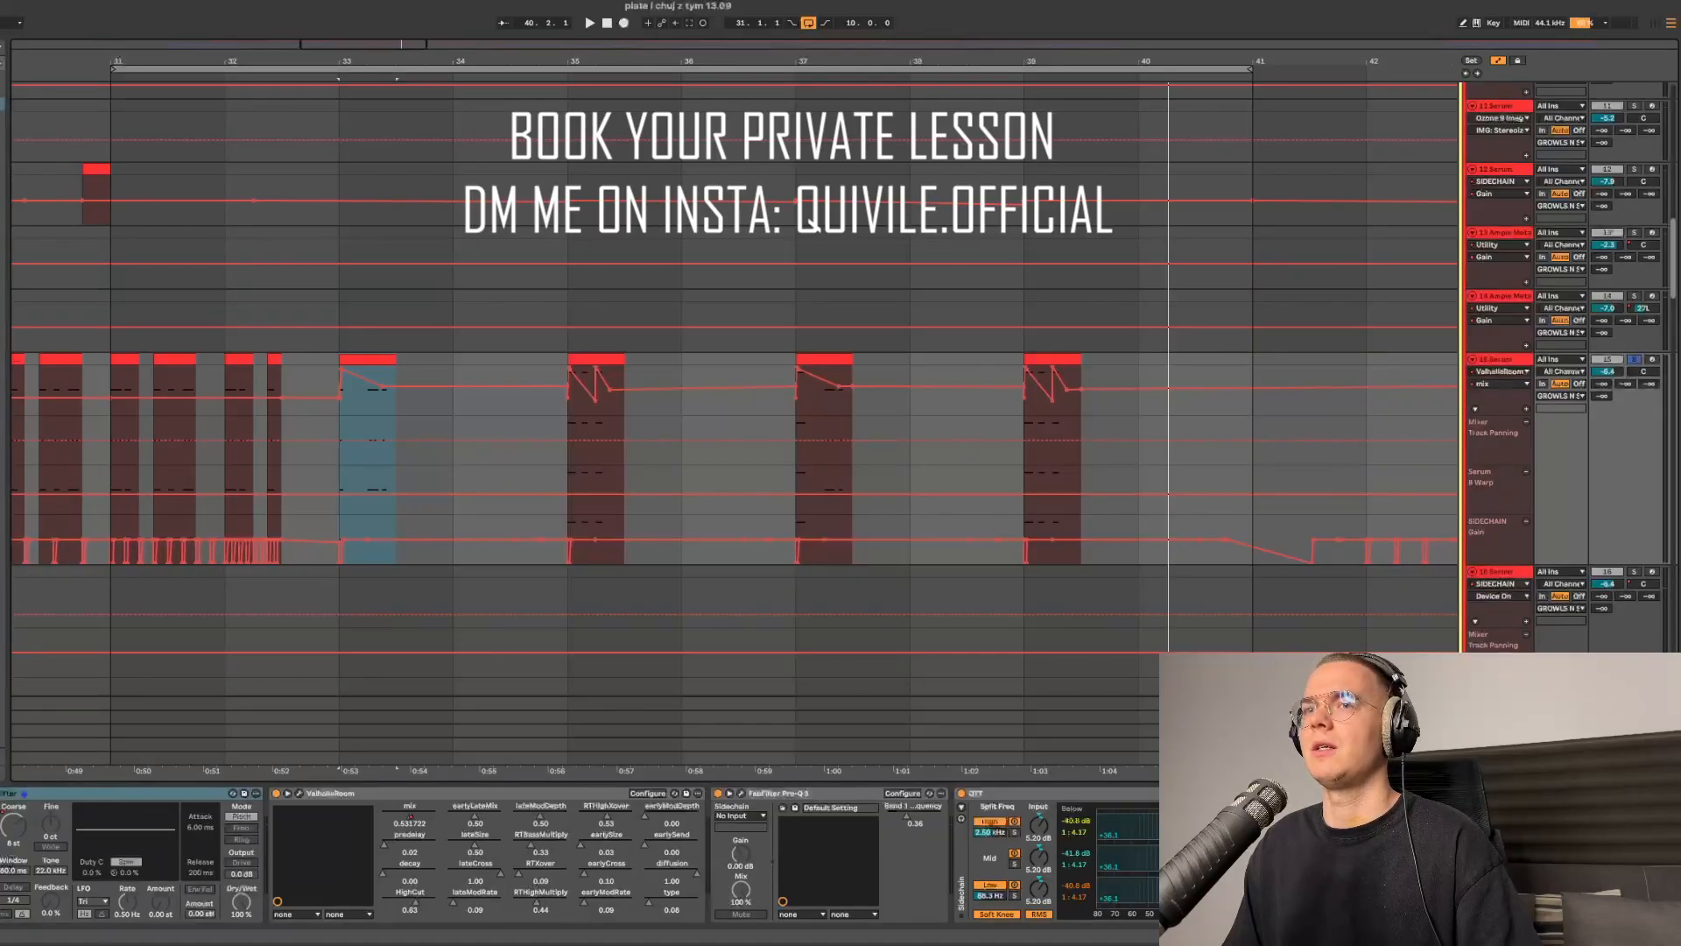
- Show the ValhallaRoom mix automation lane on the chord track and review it along the arrangement
click(8, 857)
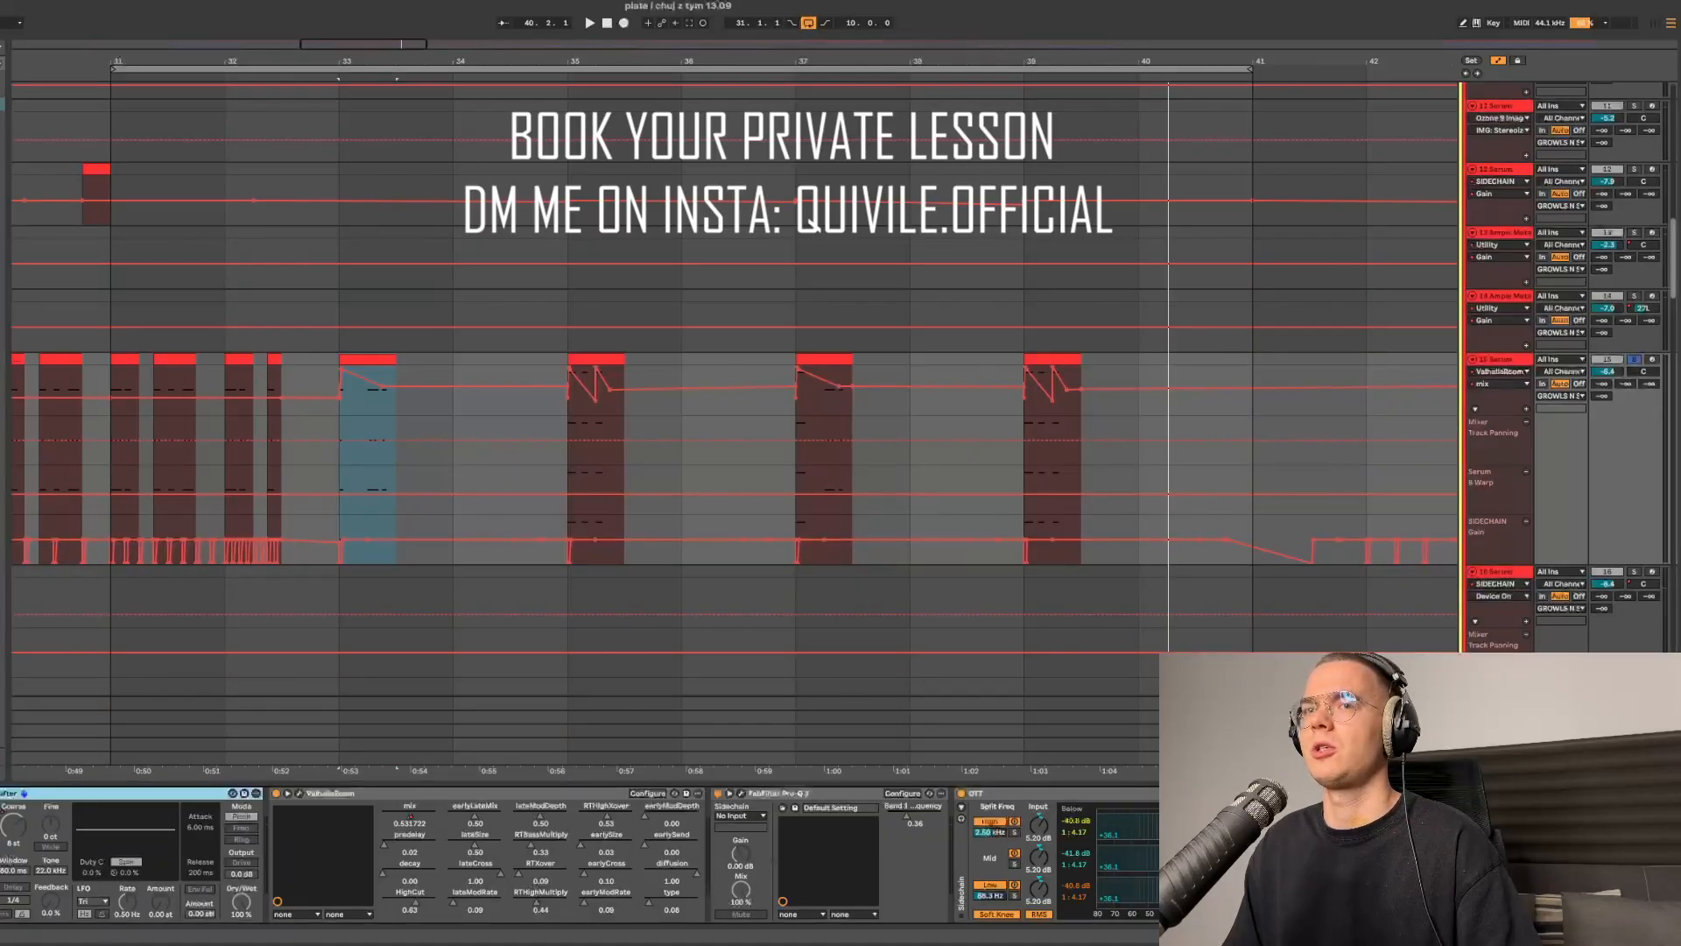
click(300, 793)
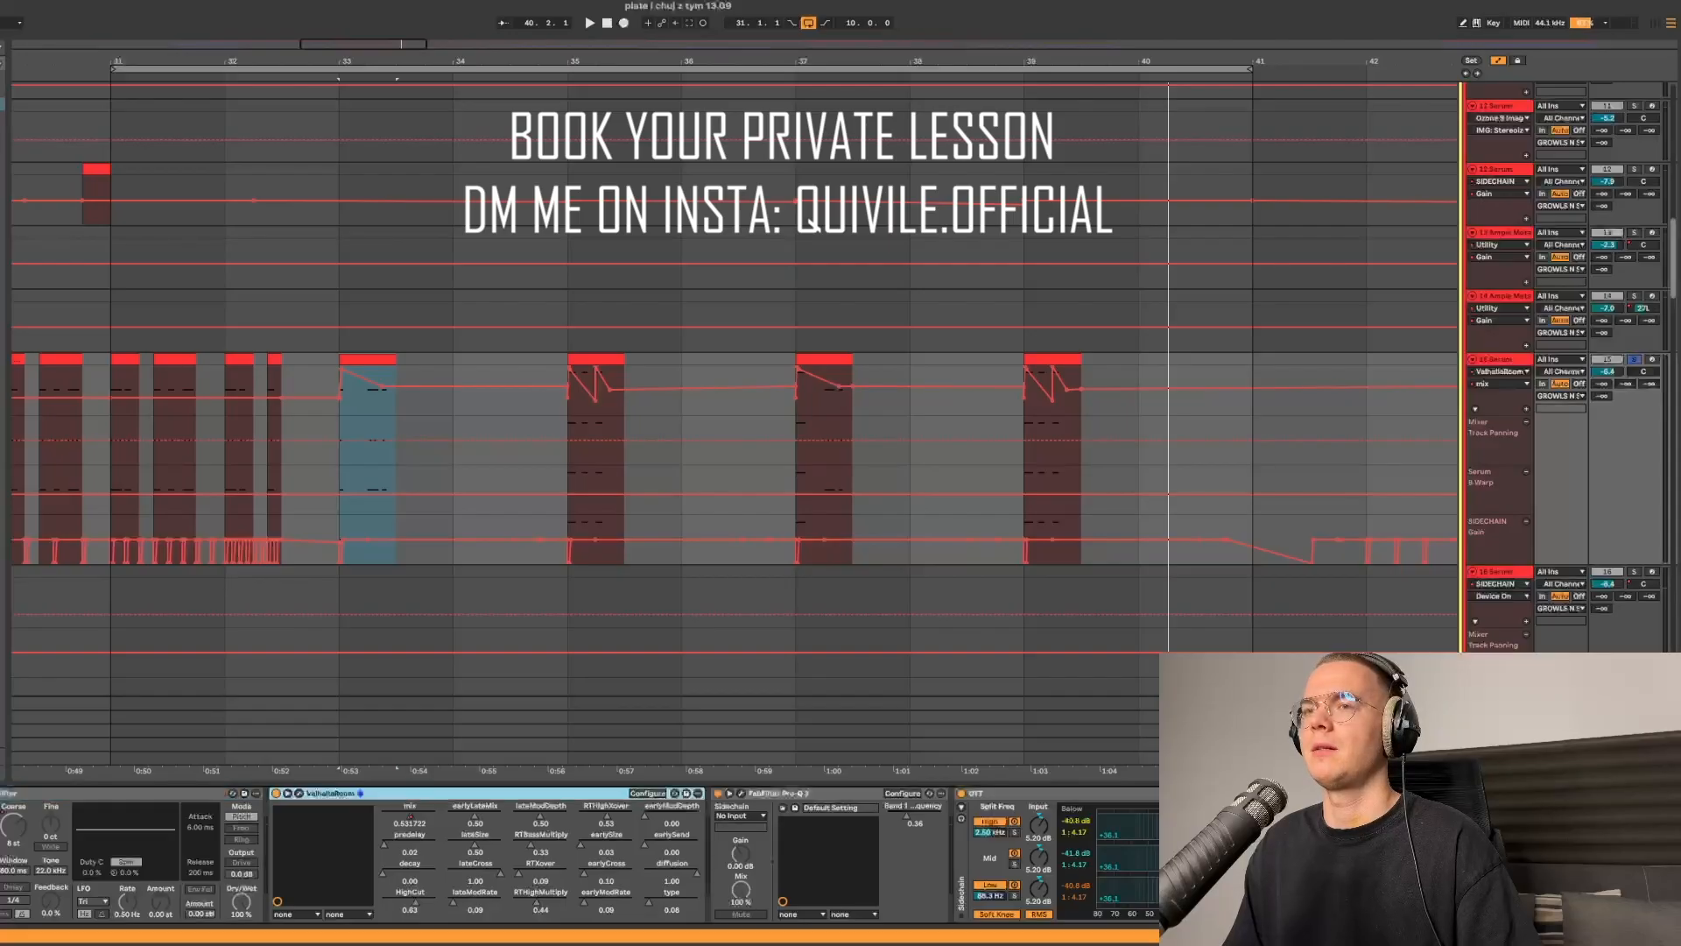
click(410, 816)
scroll(356, 382, up, 5)
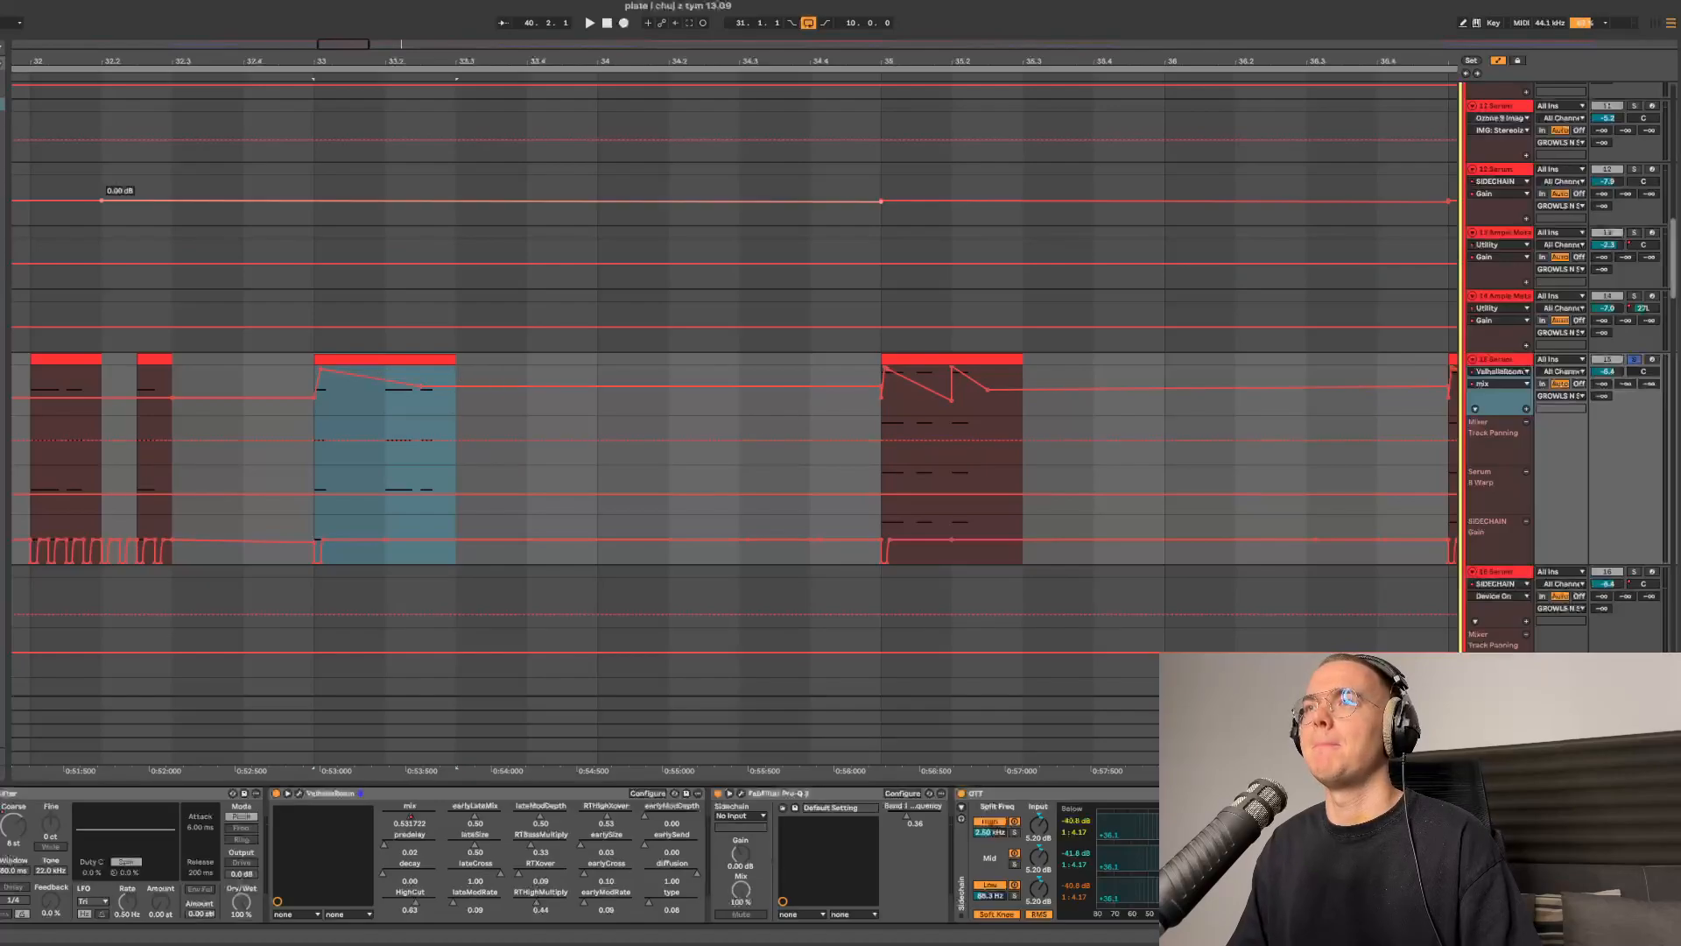
scroll(735, 438, right, 5)
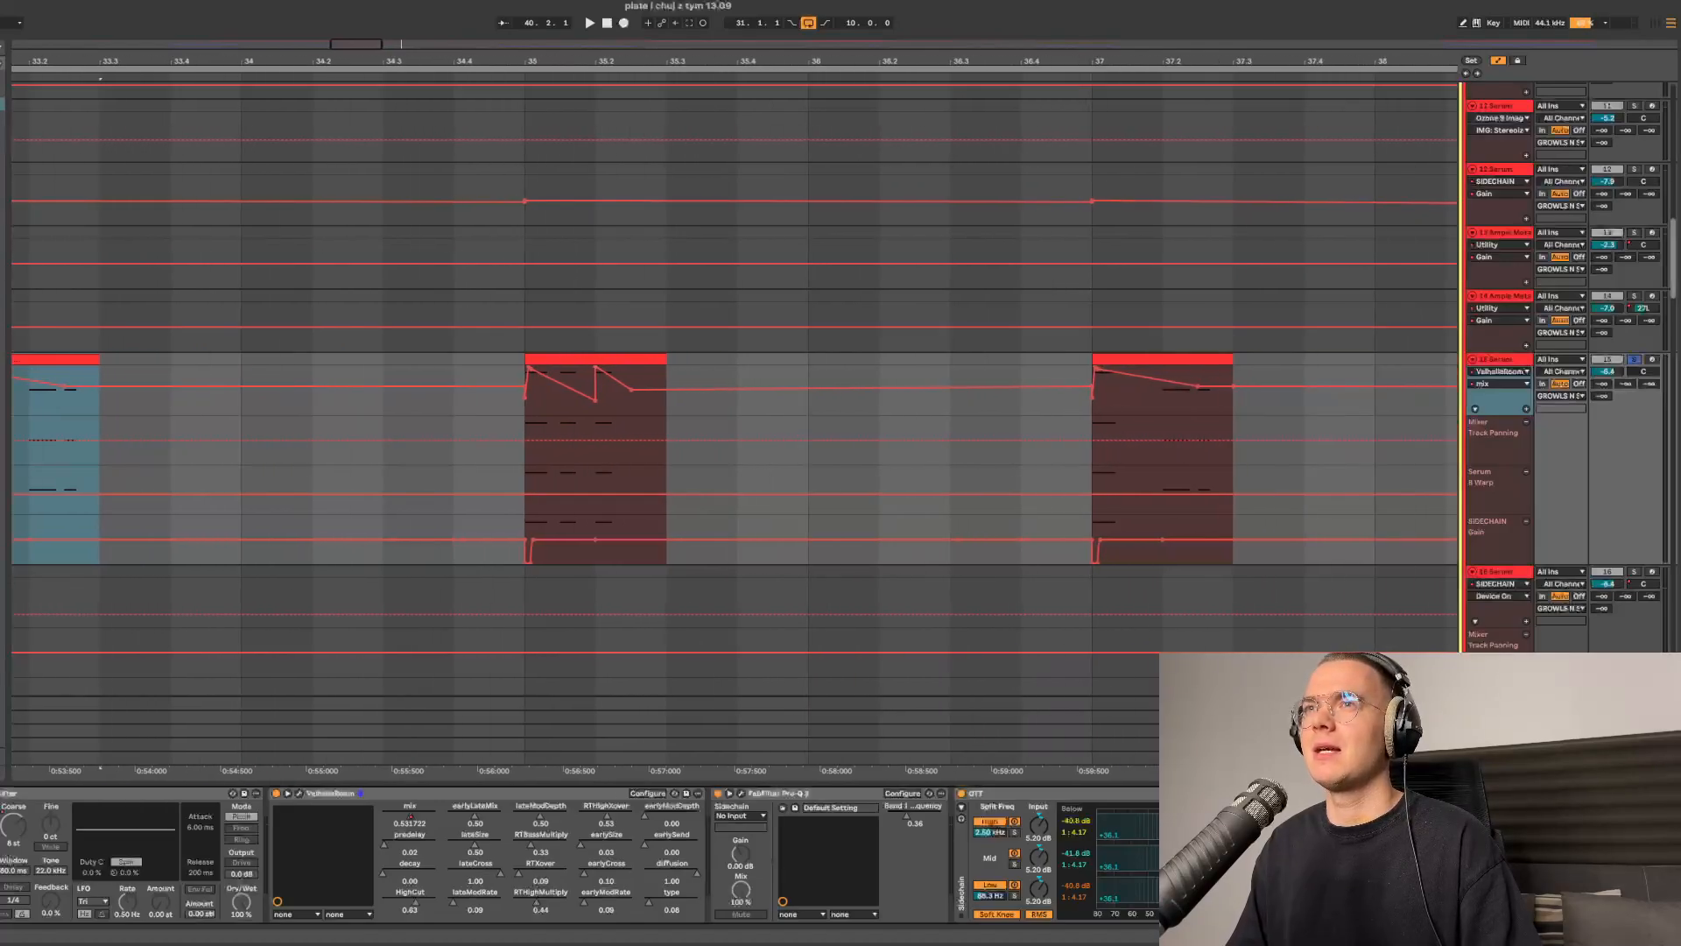
scroll(587, 438, down, 4)
scroll(587, 438, right, 4)
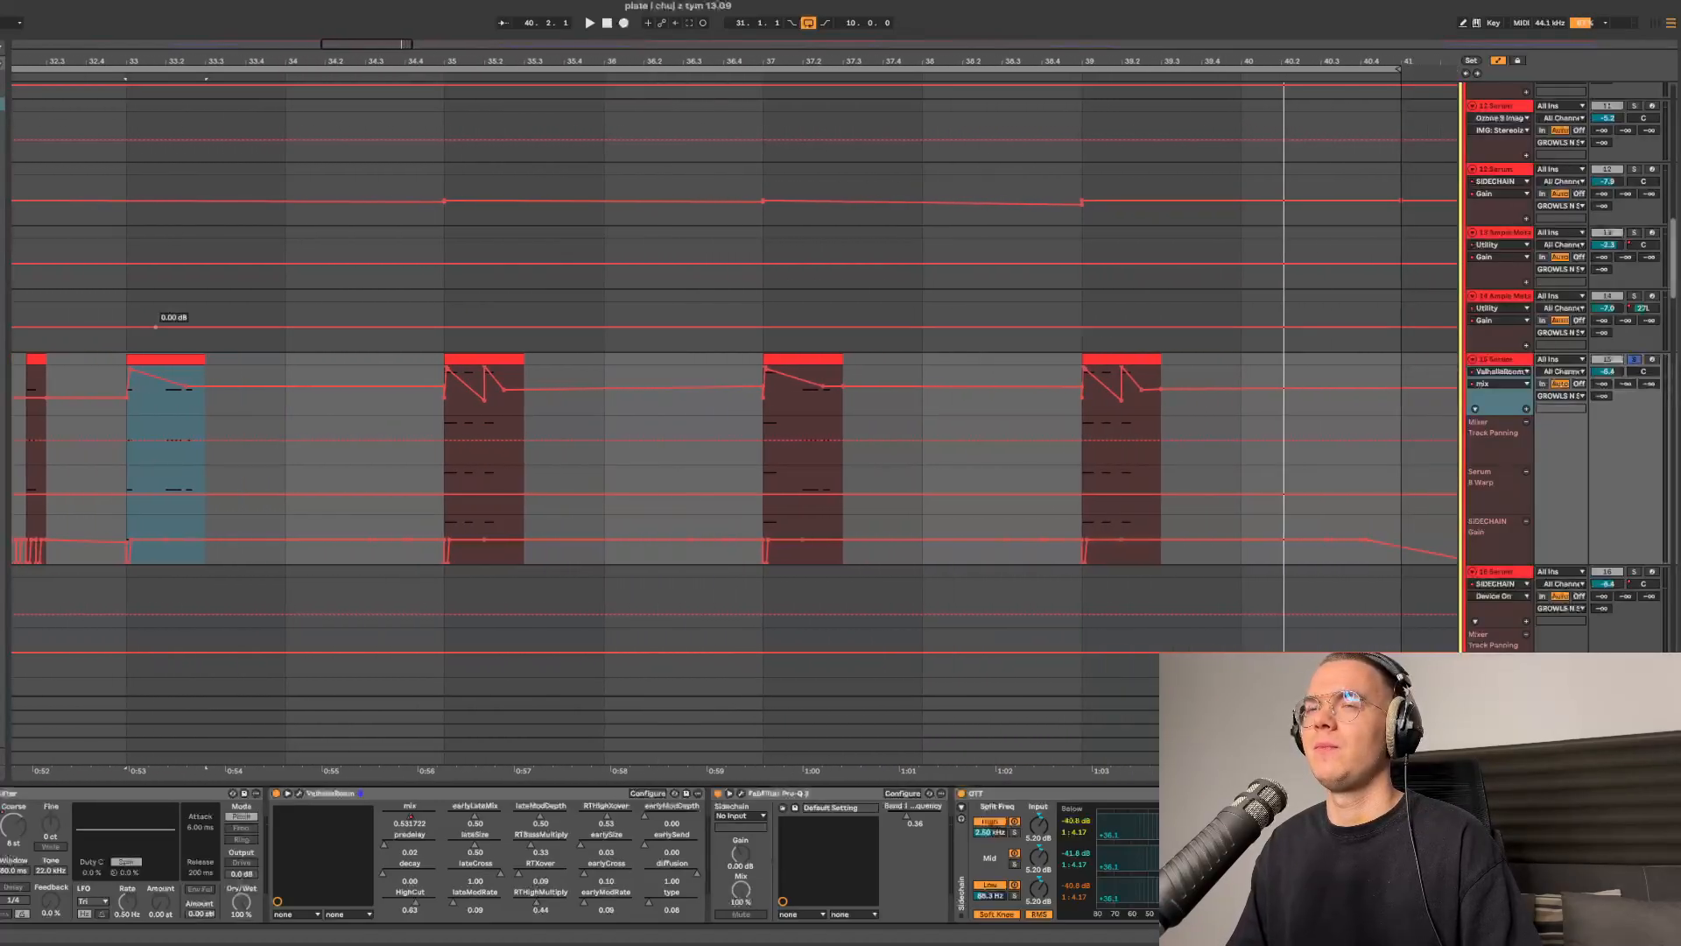
- Open the MIDI note editor to inspect the chord clips' notes, then return to the device chain
key(shift+Tab)
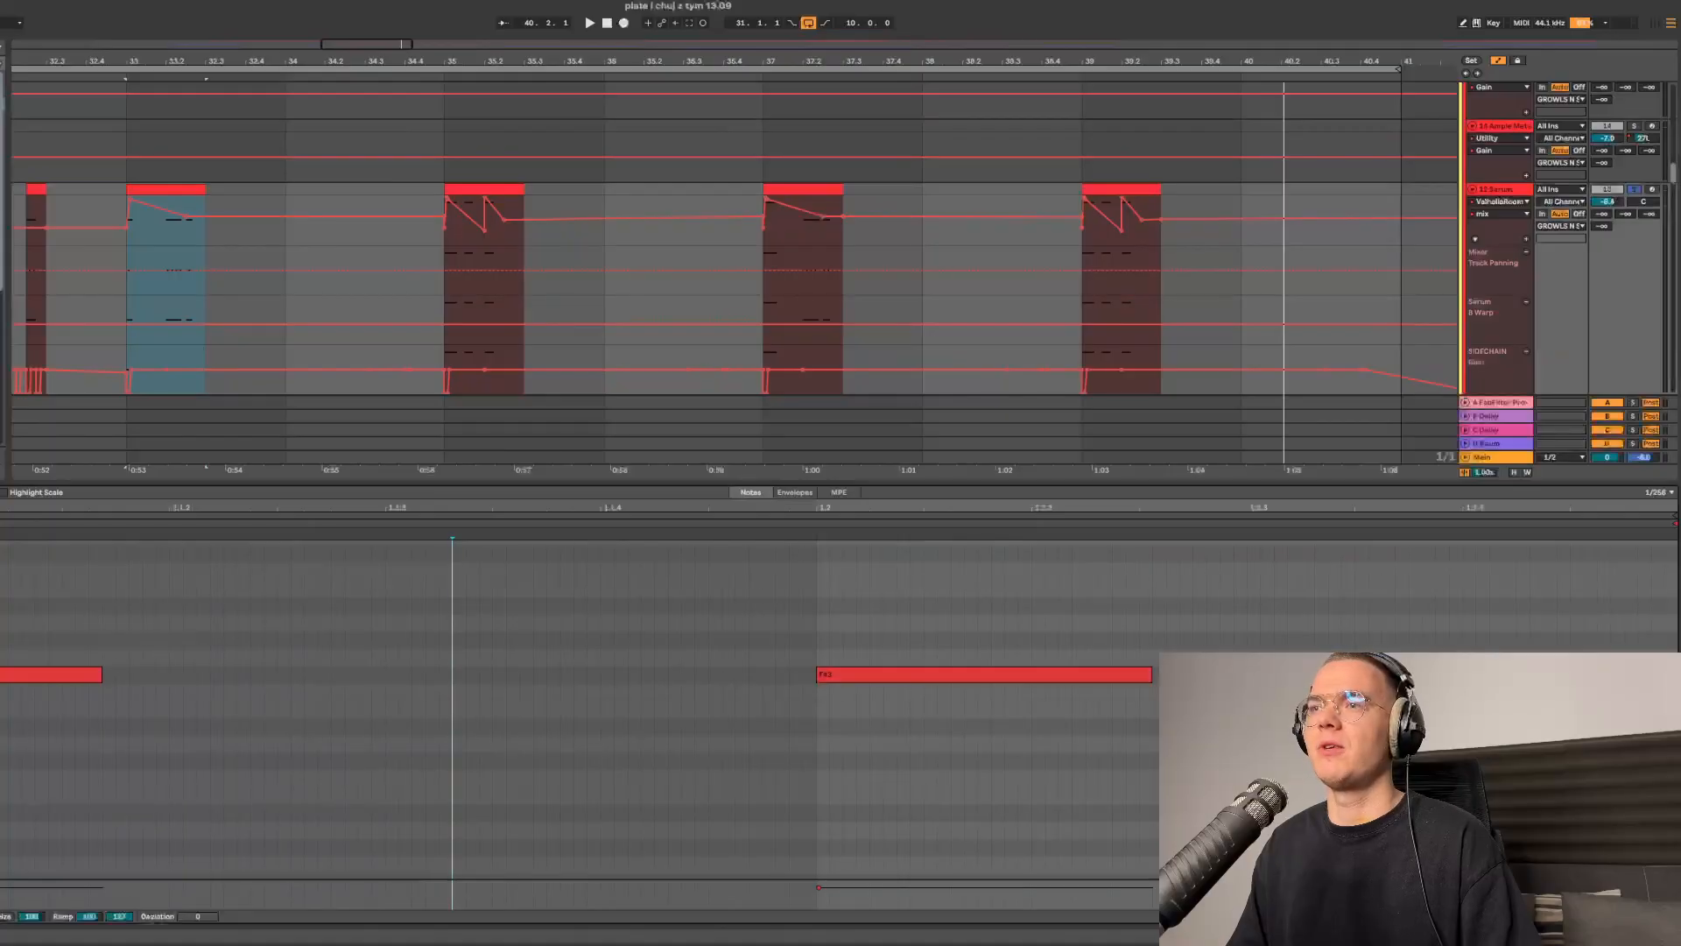
click(462, 189)
click(1096, 189)
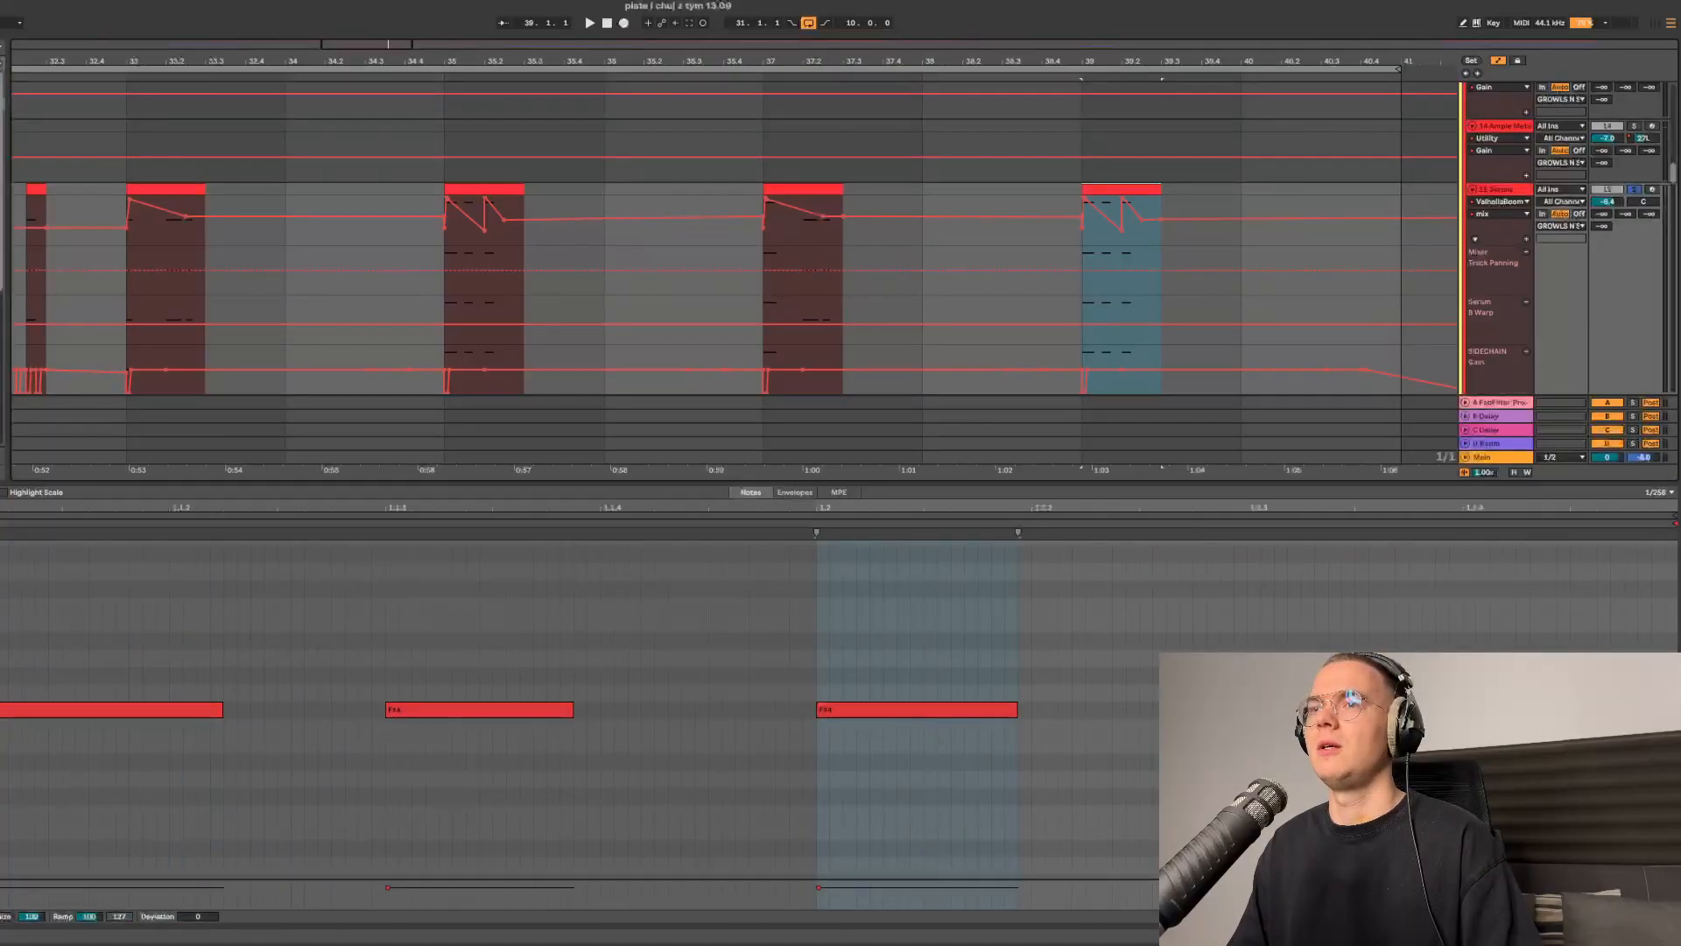
key(shift+Tab)
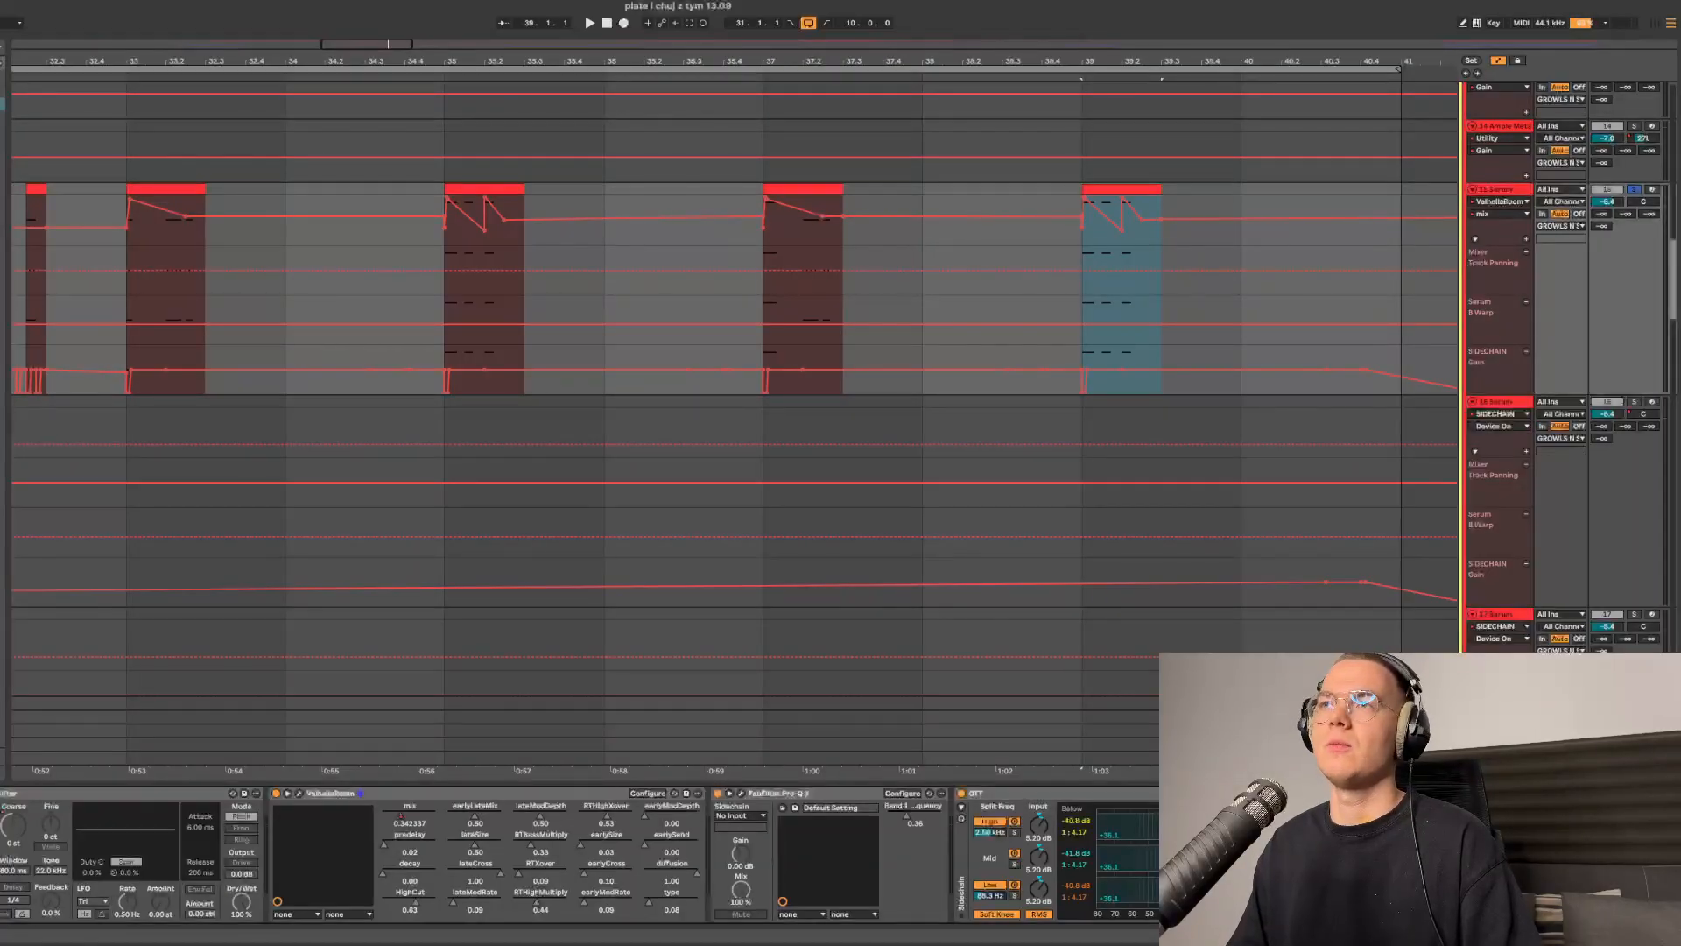
- Select the long chord clip on the next Serum track, solo that track and play it back
scroll(717, 394, up, 1)
scroll(717, 394, down, 3)
drag(717, 60, 605, 45)
scroll(605, 394, up, 3)
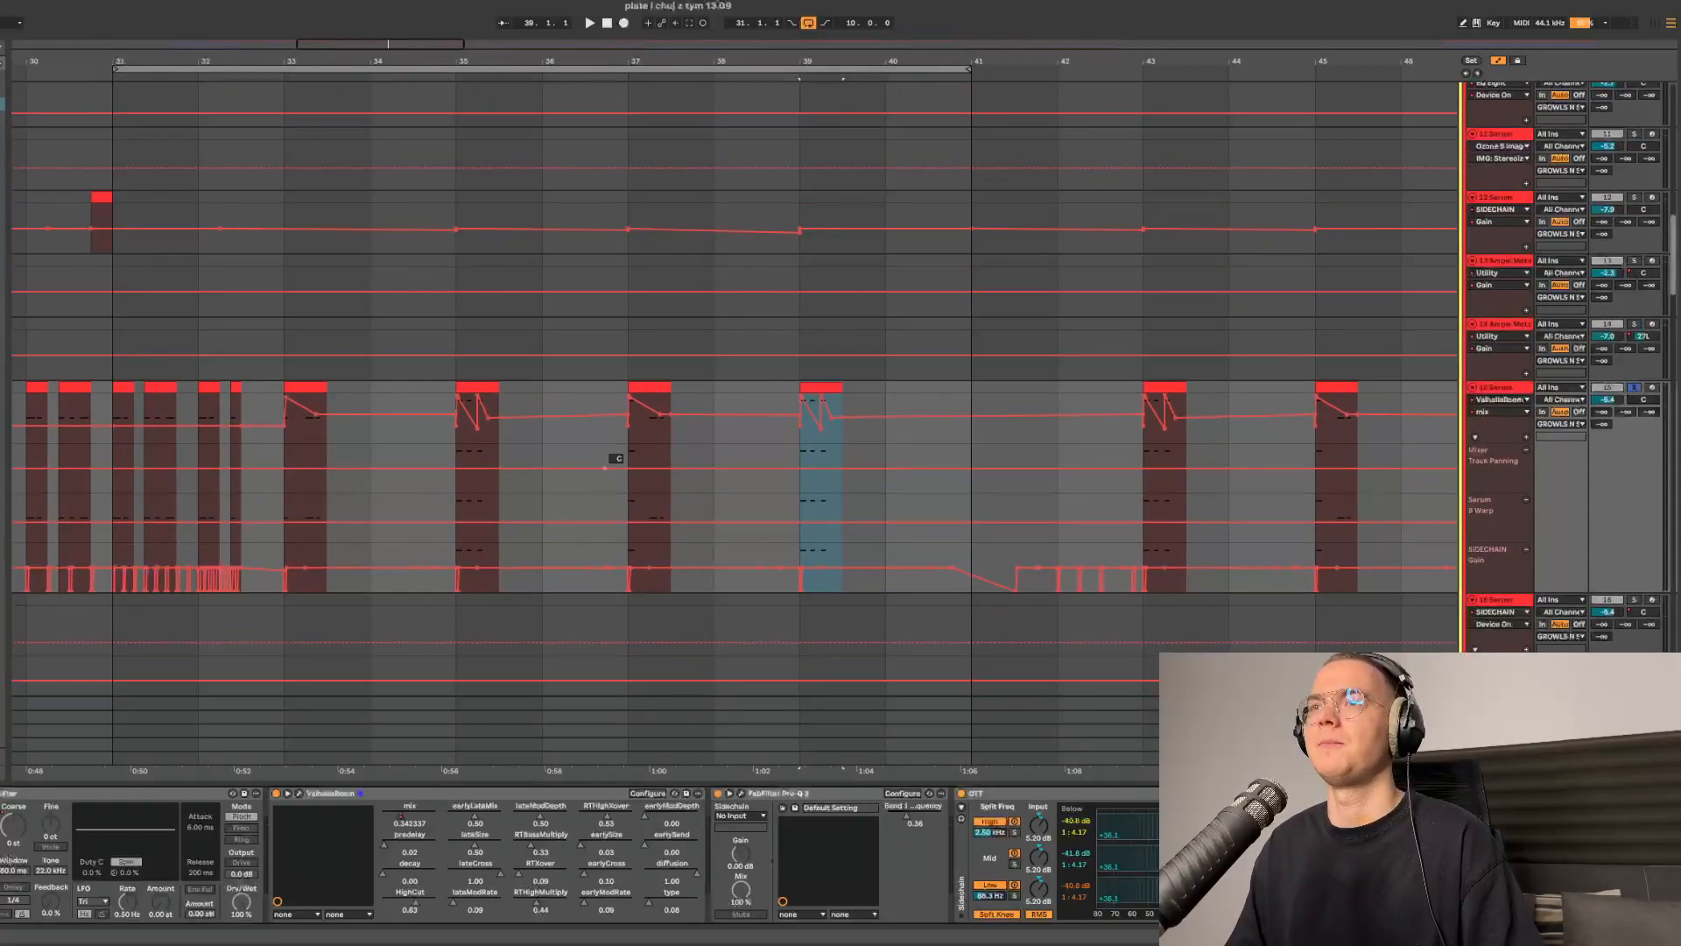
scroll(612, 458, down, 10)
scroll(835, 412, down, 10)
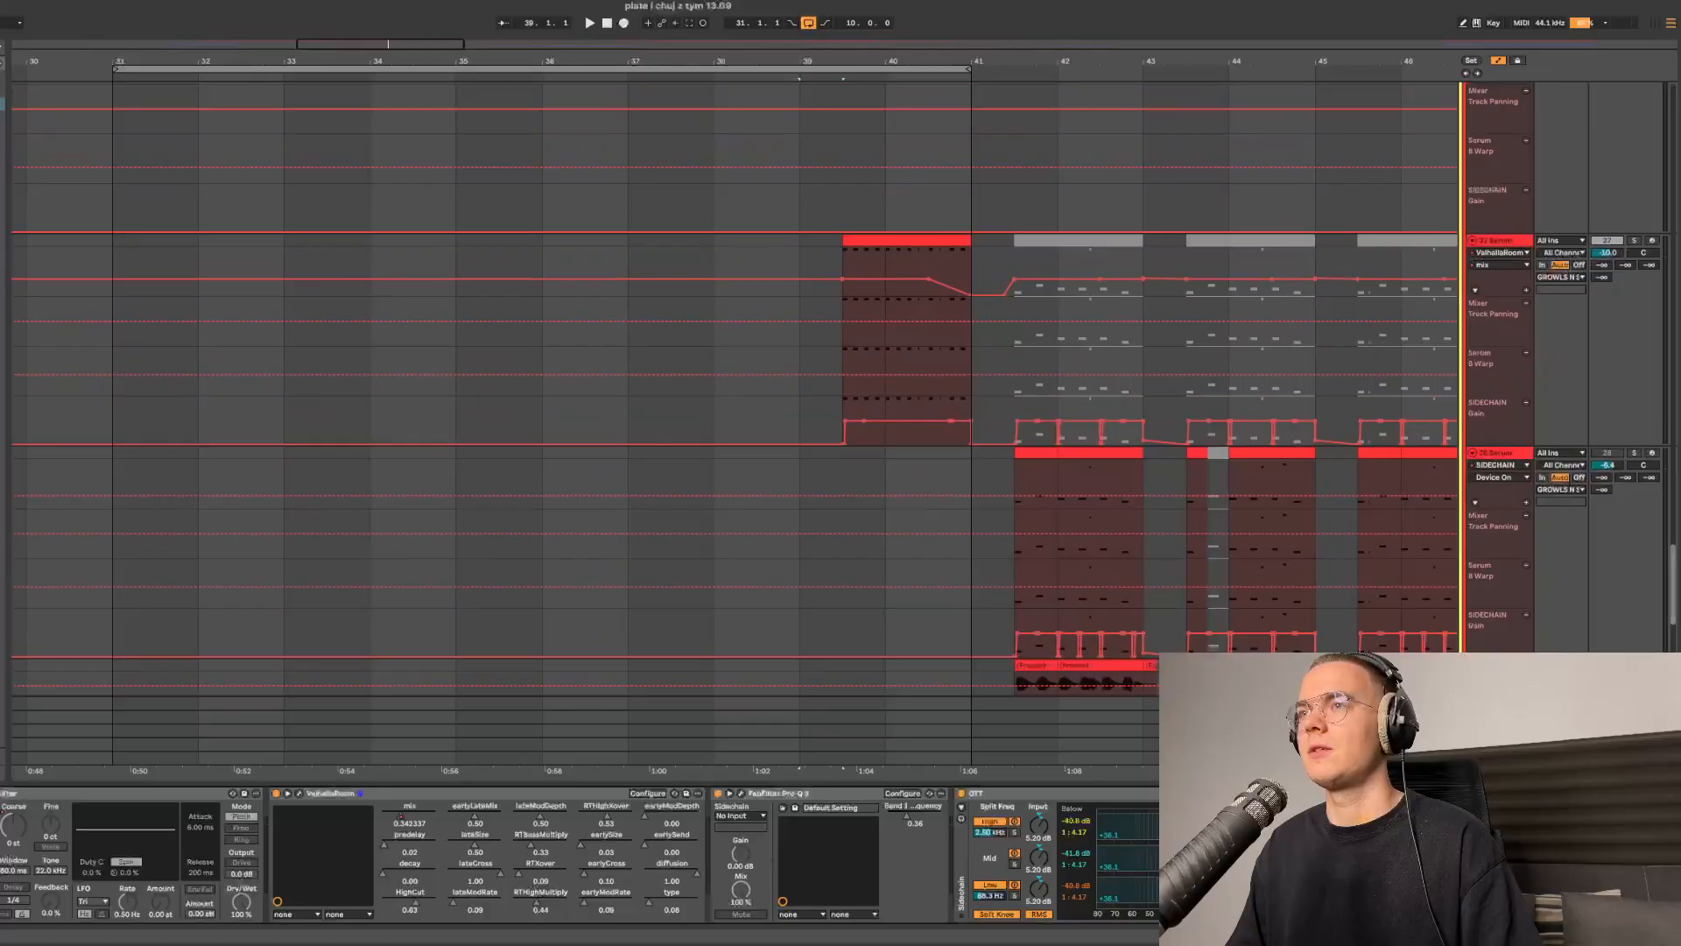
click(908, 240)
click(1634, 240)
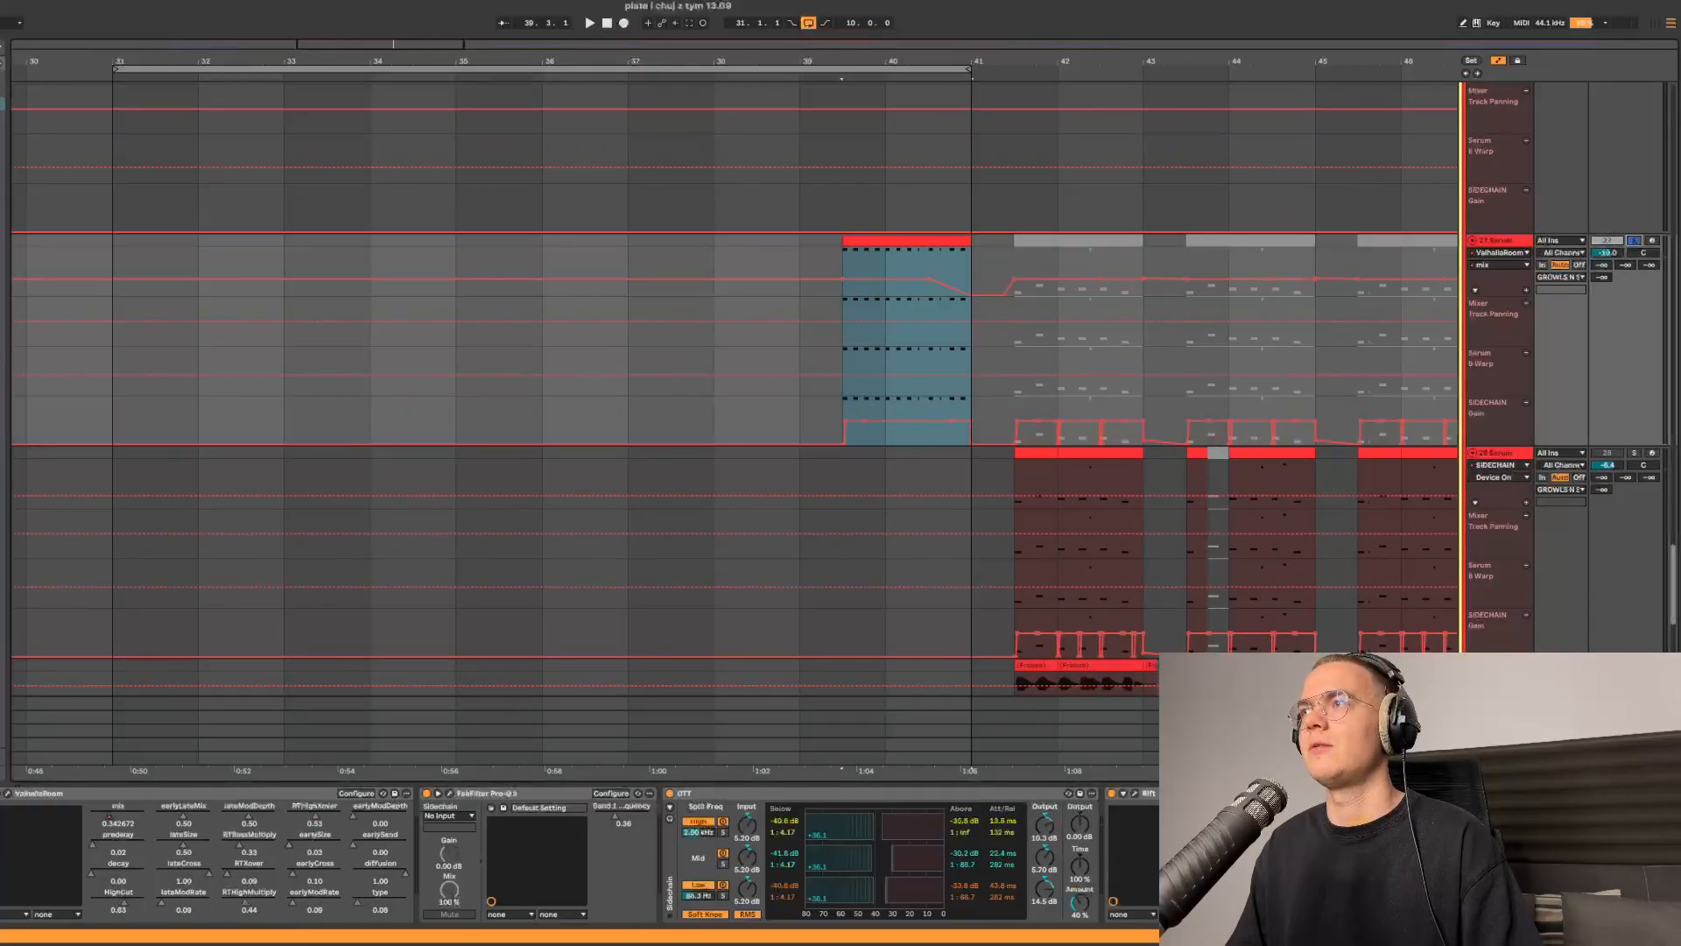
key(space)
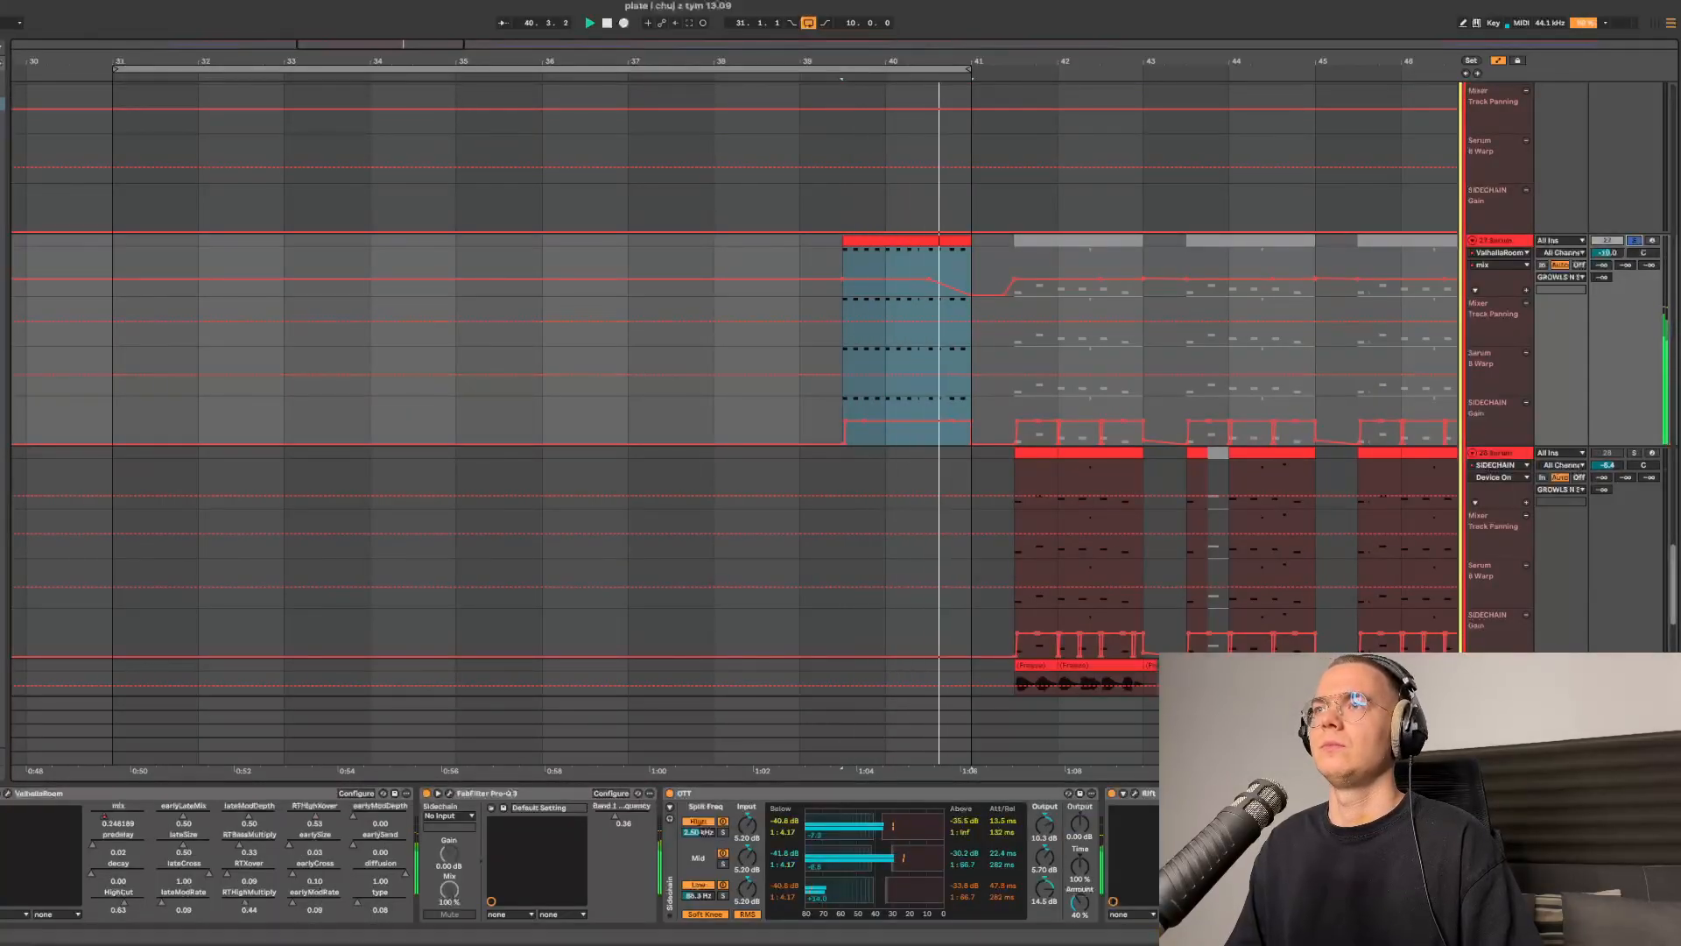
key(space)
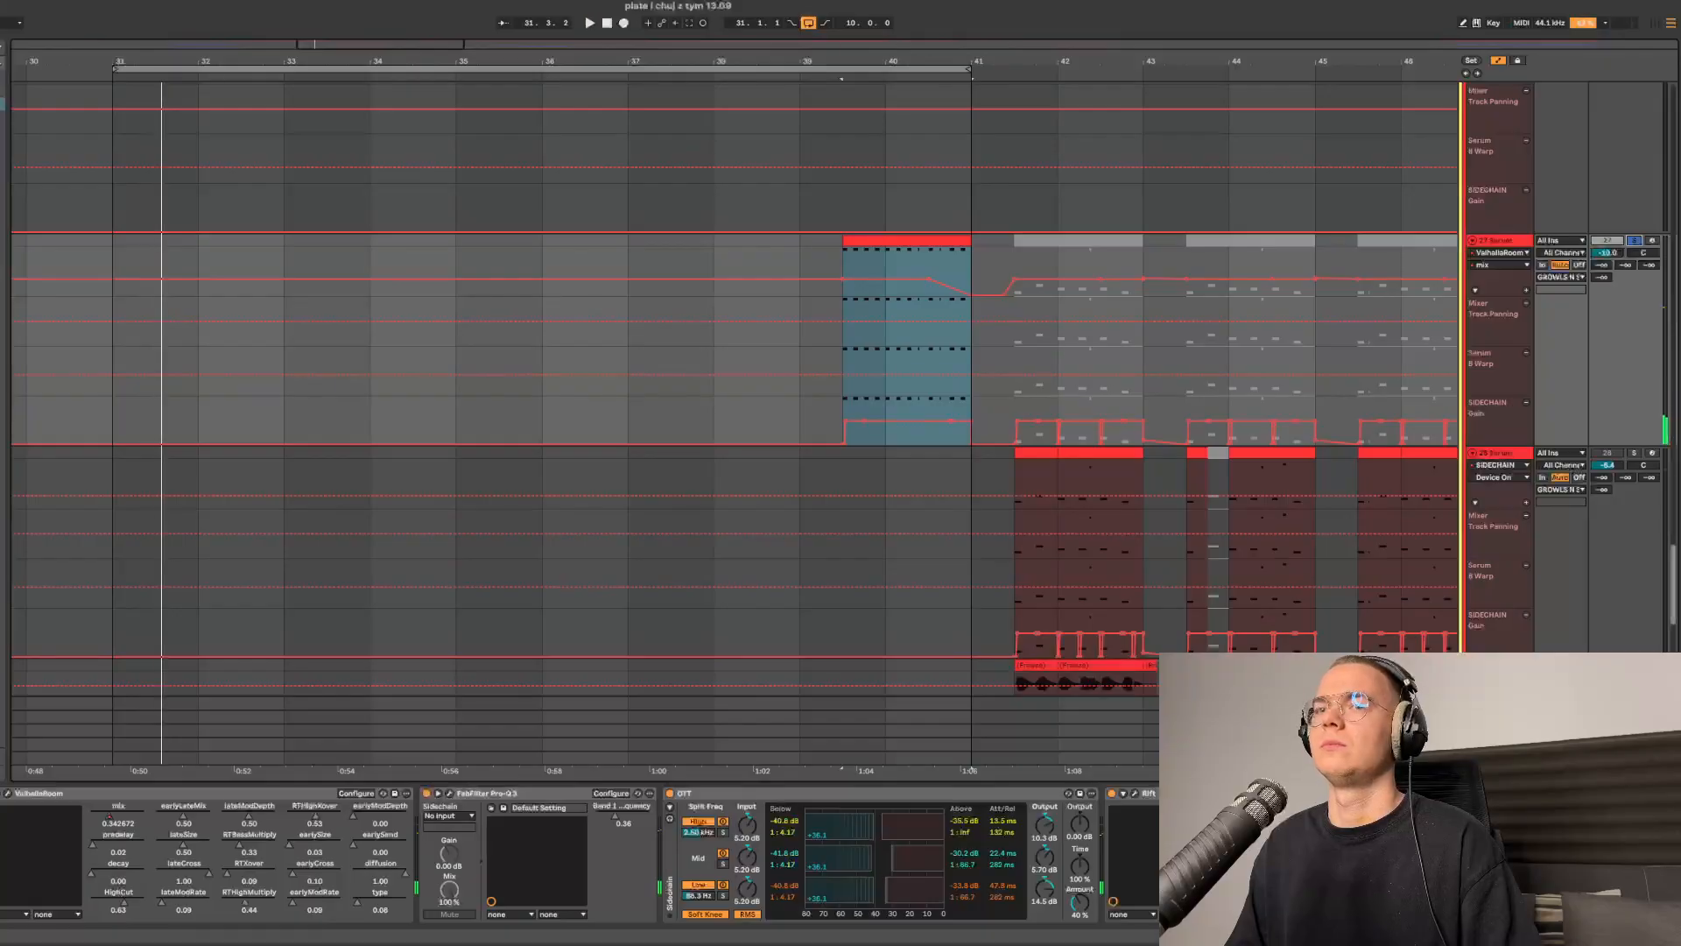
- Open this track's Serum to inspect its oscillators and FX rack, then close it
key(super+alt+p)
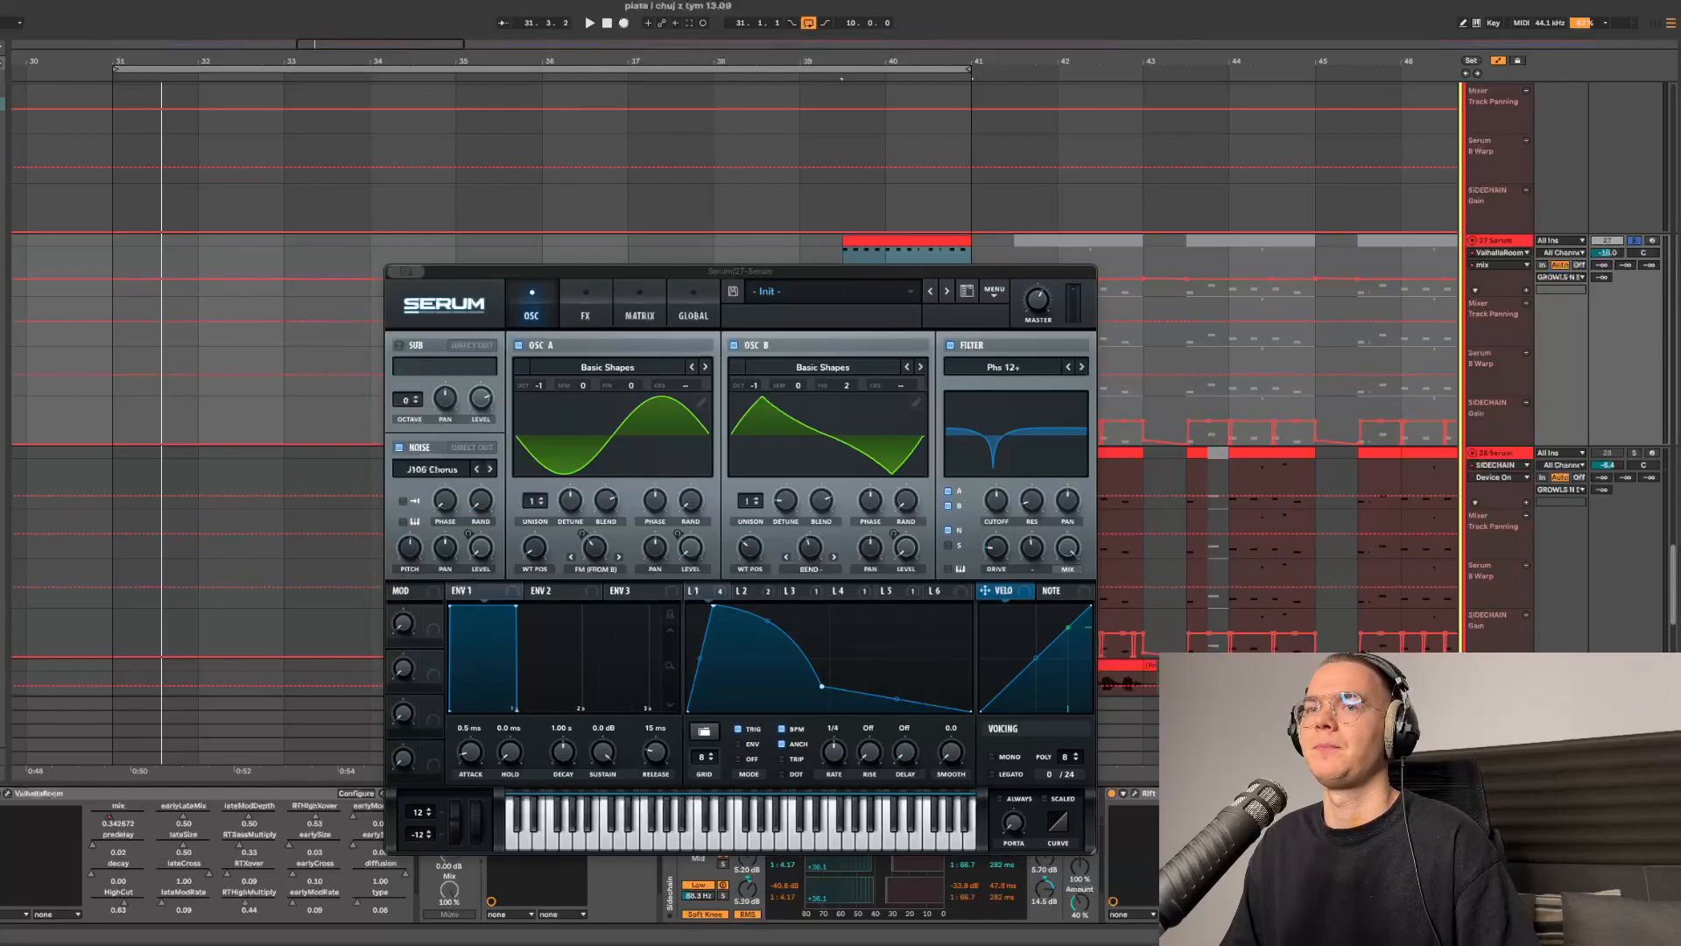
key(super+alt+p)
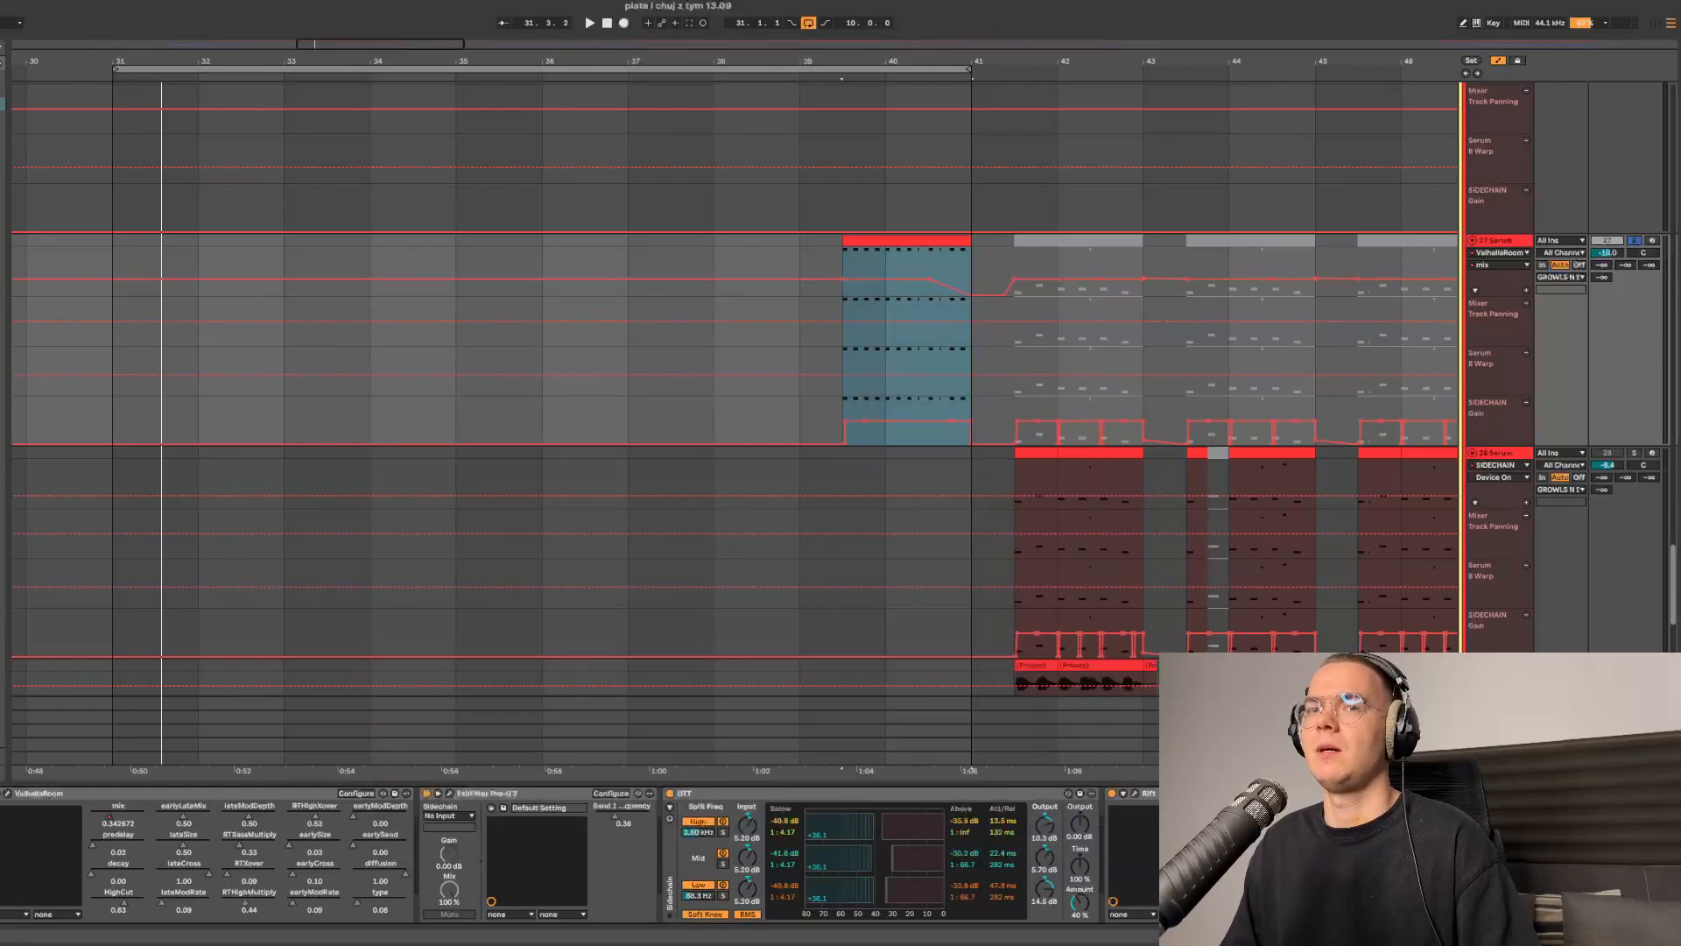
key(super+alt+p)
click(585, 307)
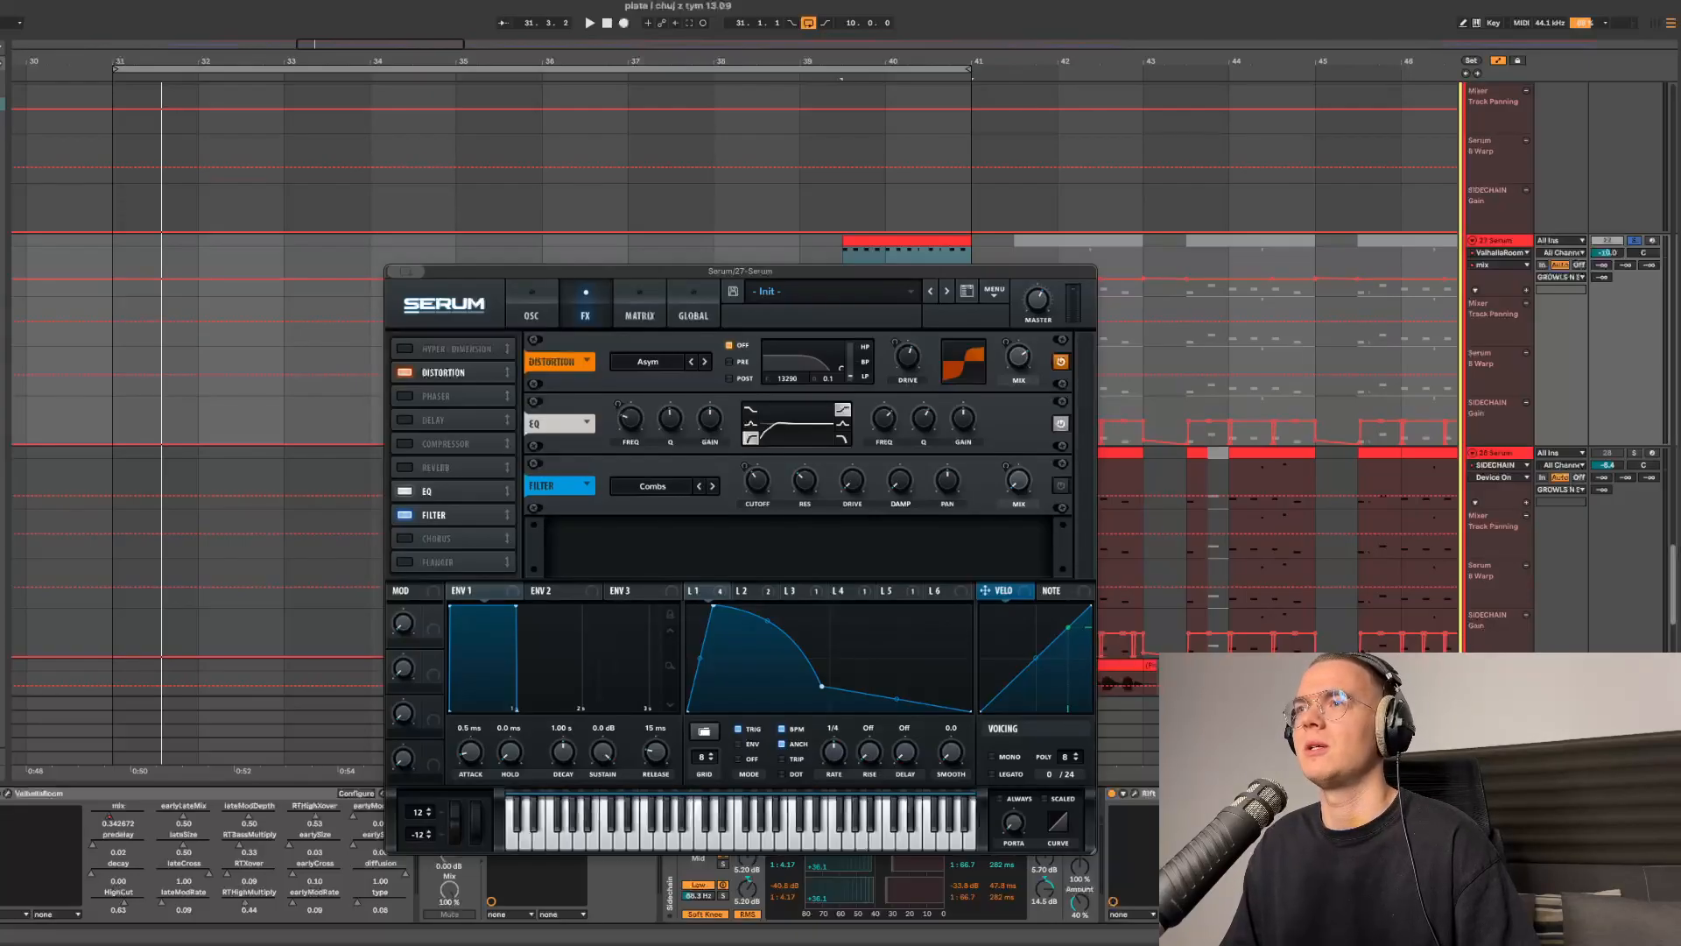
click(907, 241)
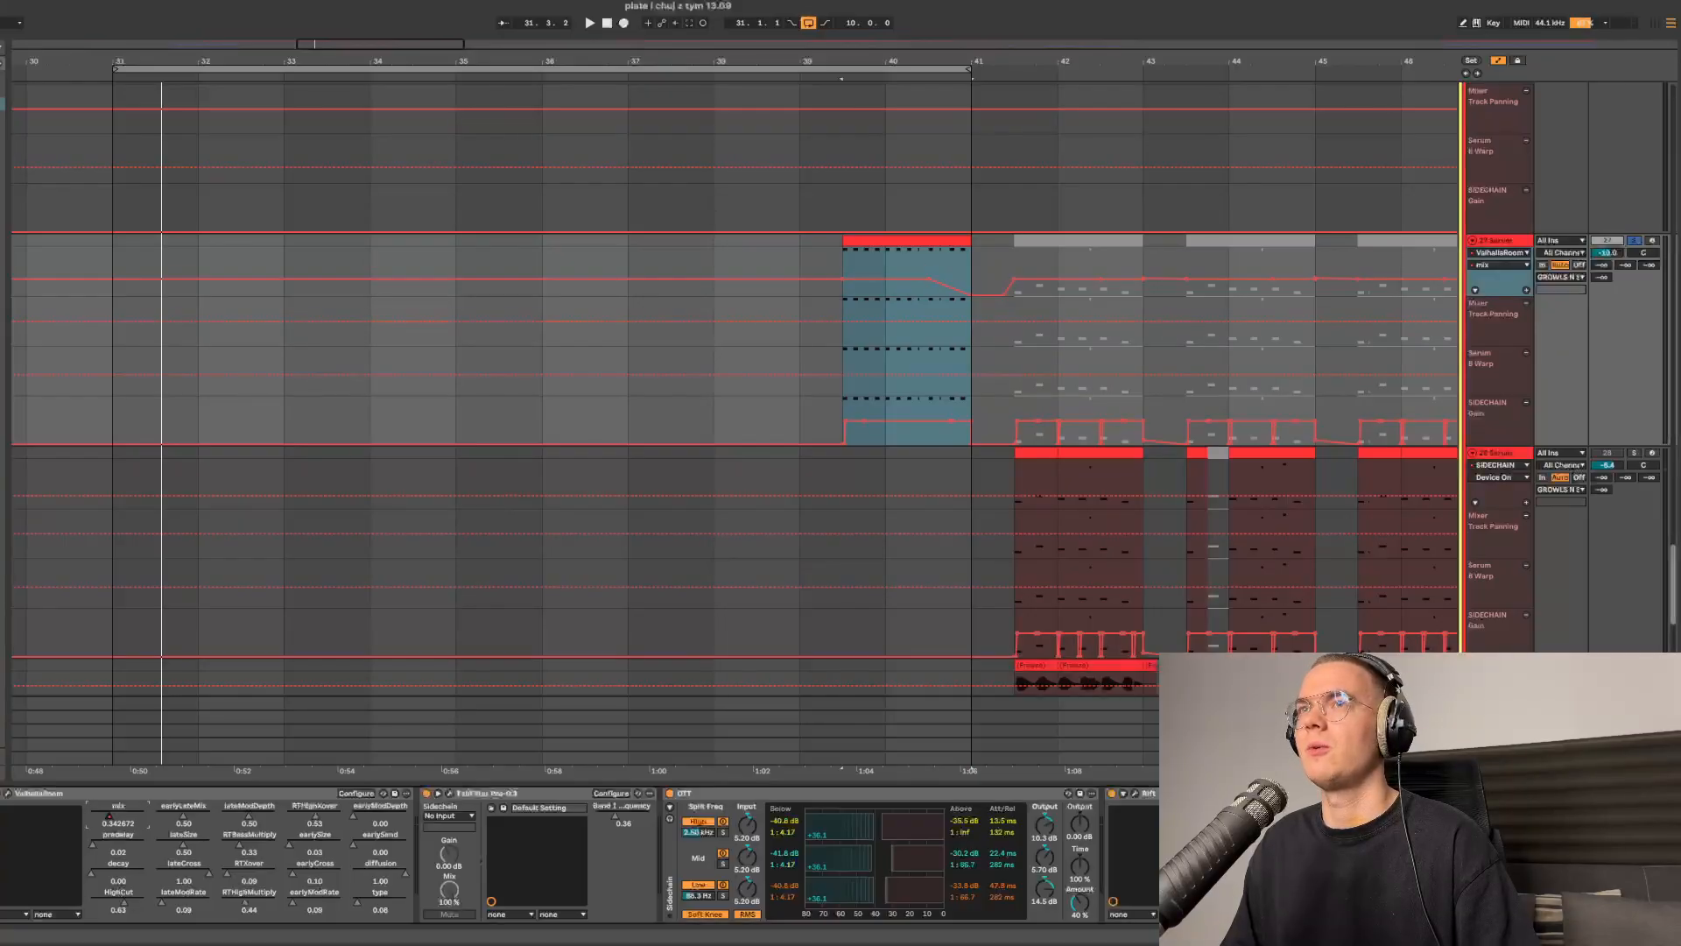
- Select a section of the SUB track's clip, solo the SUB track and play it back
key(z)
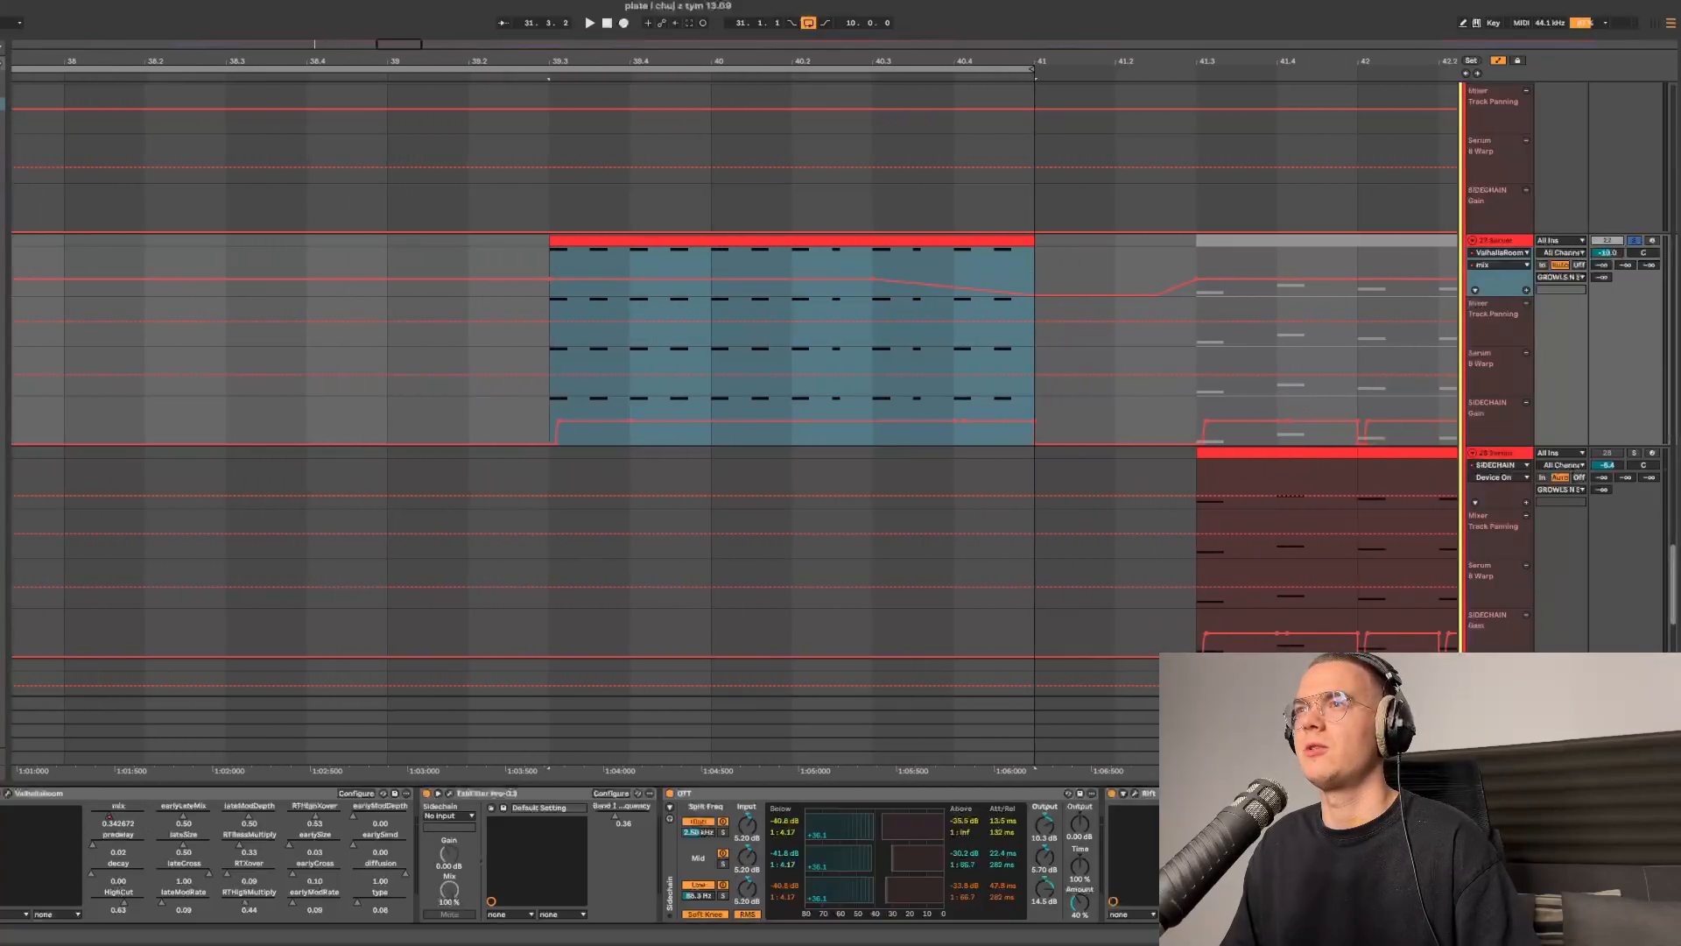
scroll(429, 236, down, 5)
scroll(434, 234, left, 3)
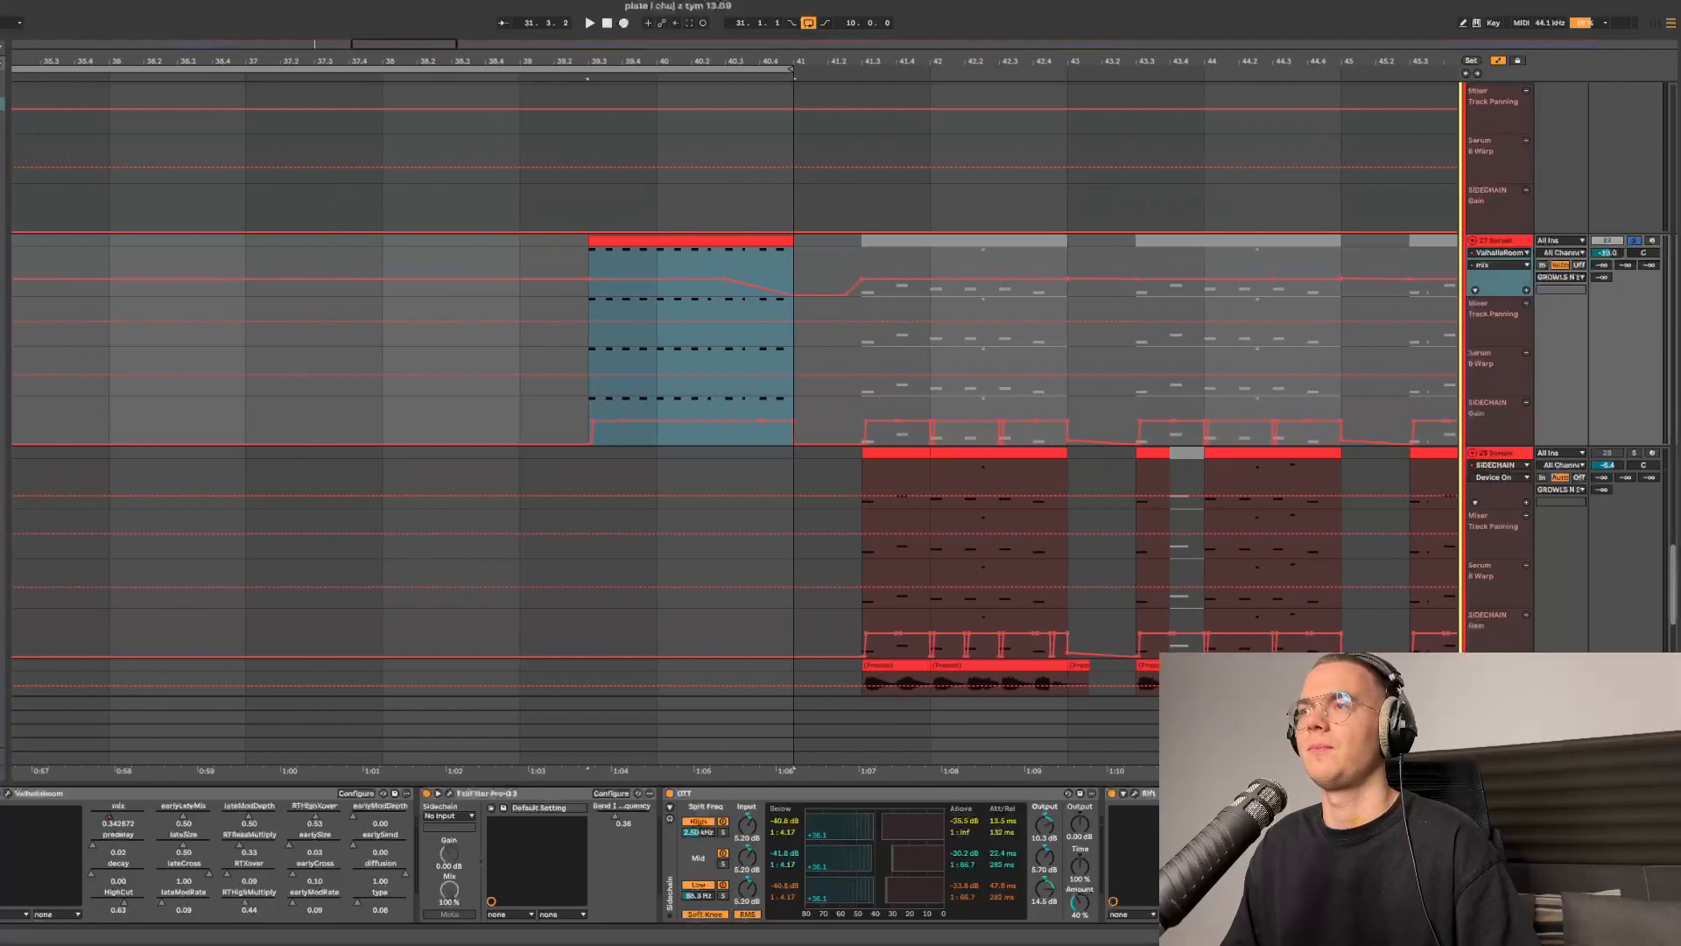
scroll(437, 234, up, 20)
scroll(437, 233, down, 4)
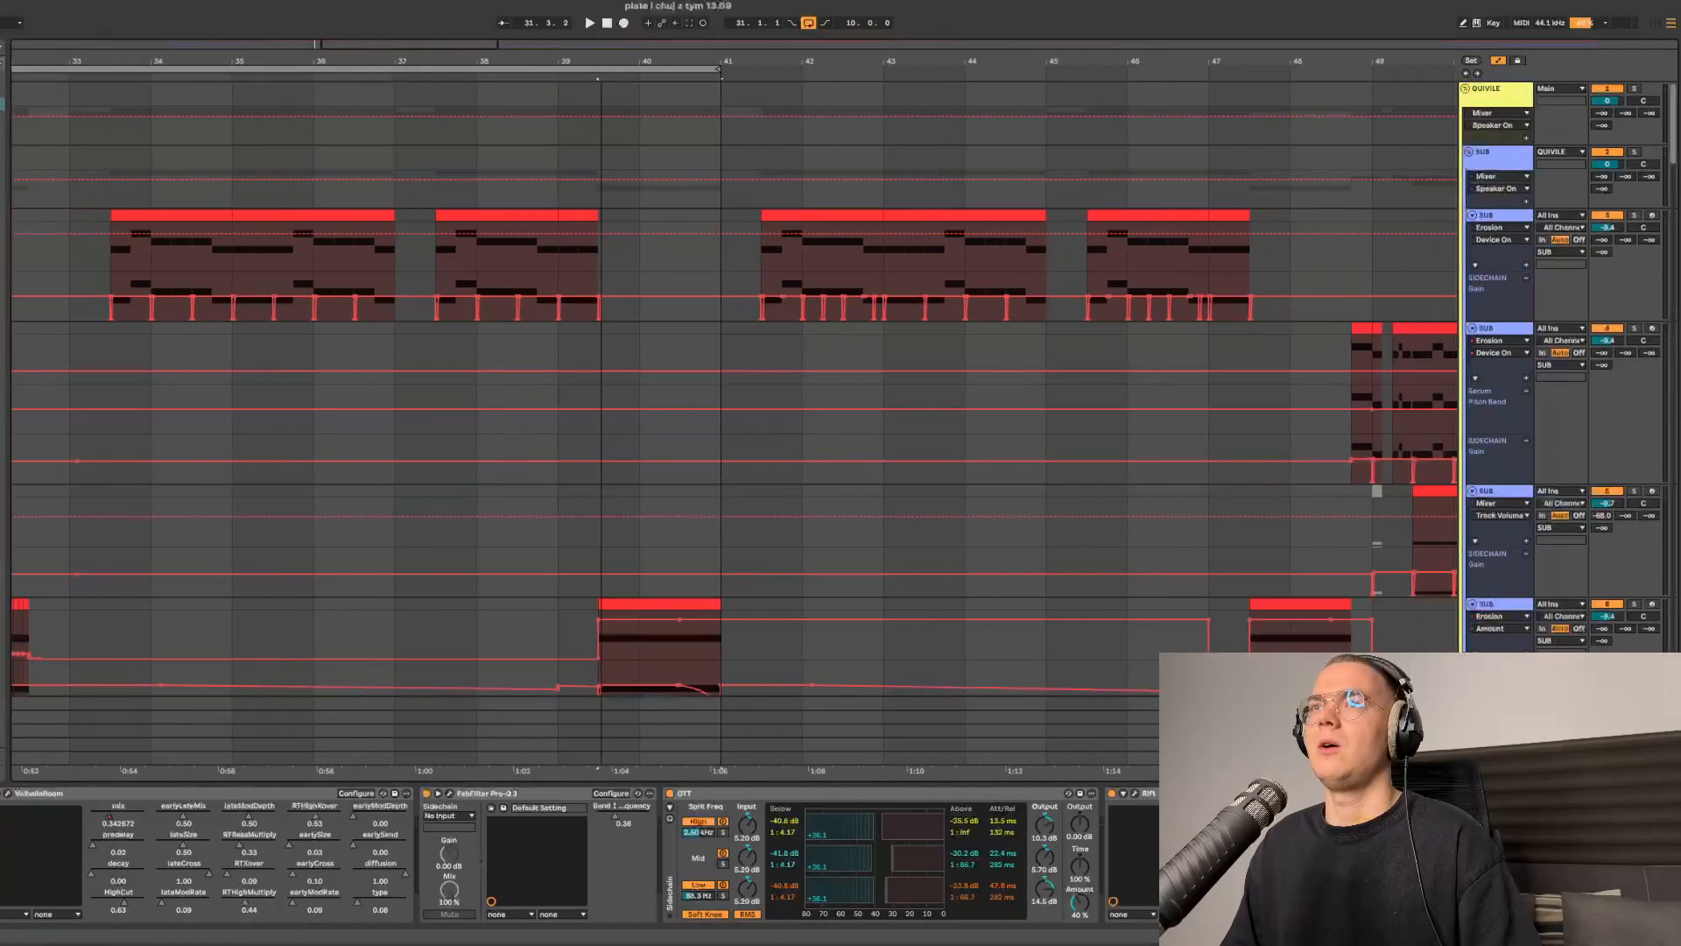
scroll(589, 234, left, 5)
drag(507, 262, 627, 263)
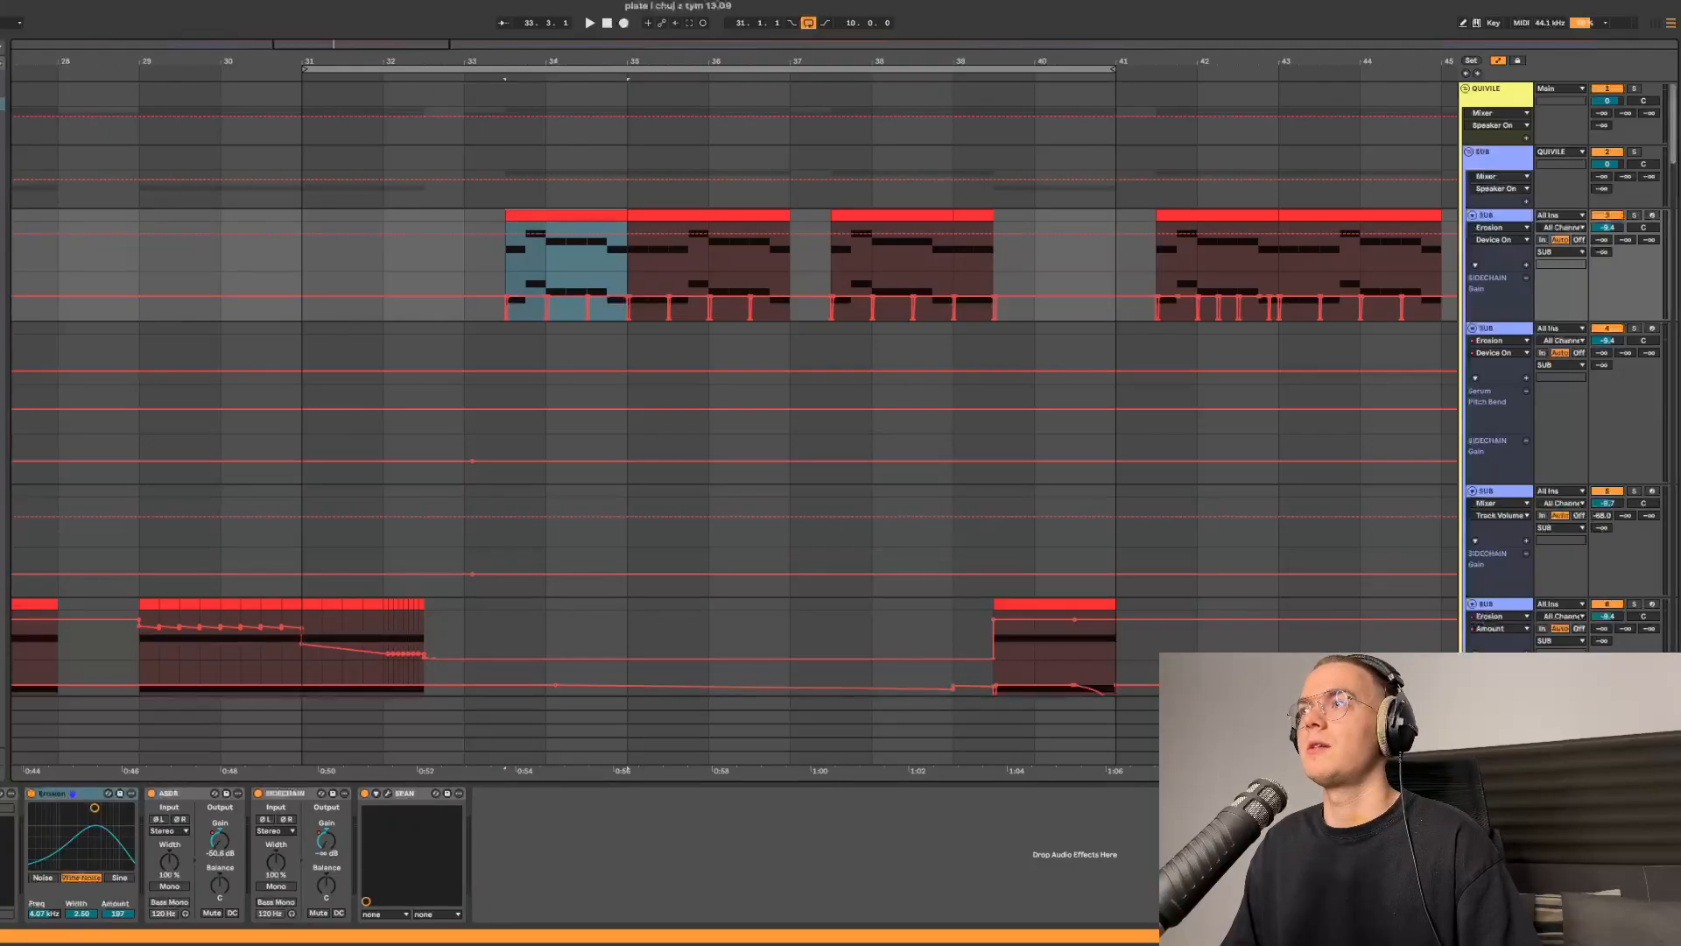
click(1634, 216)
key(space)
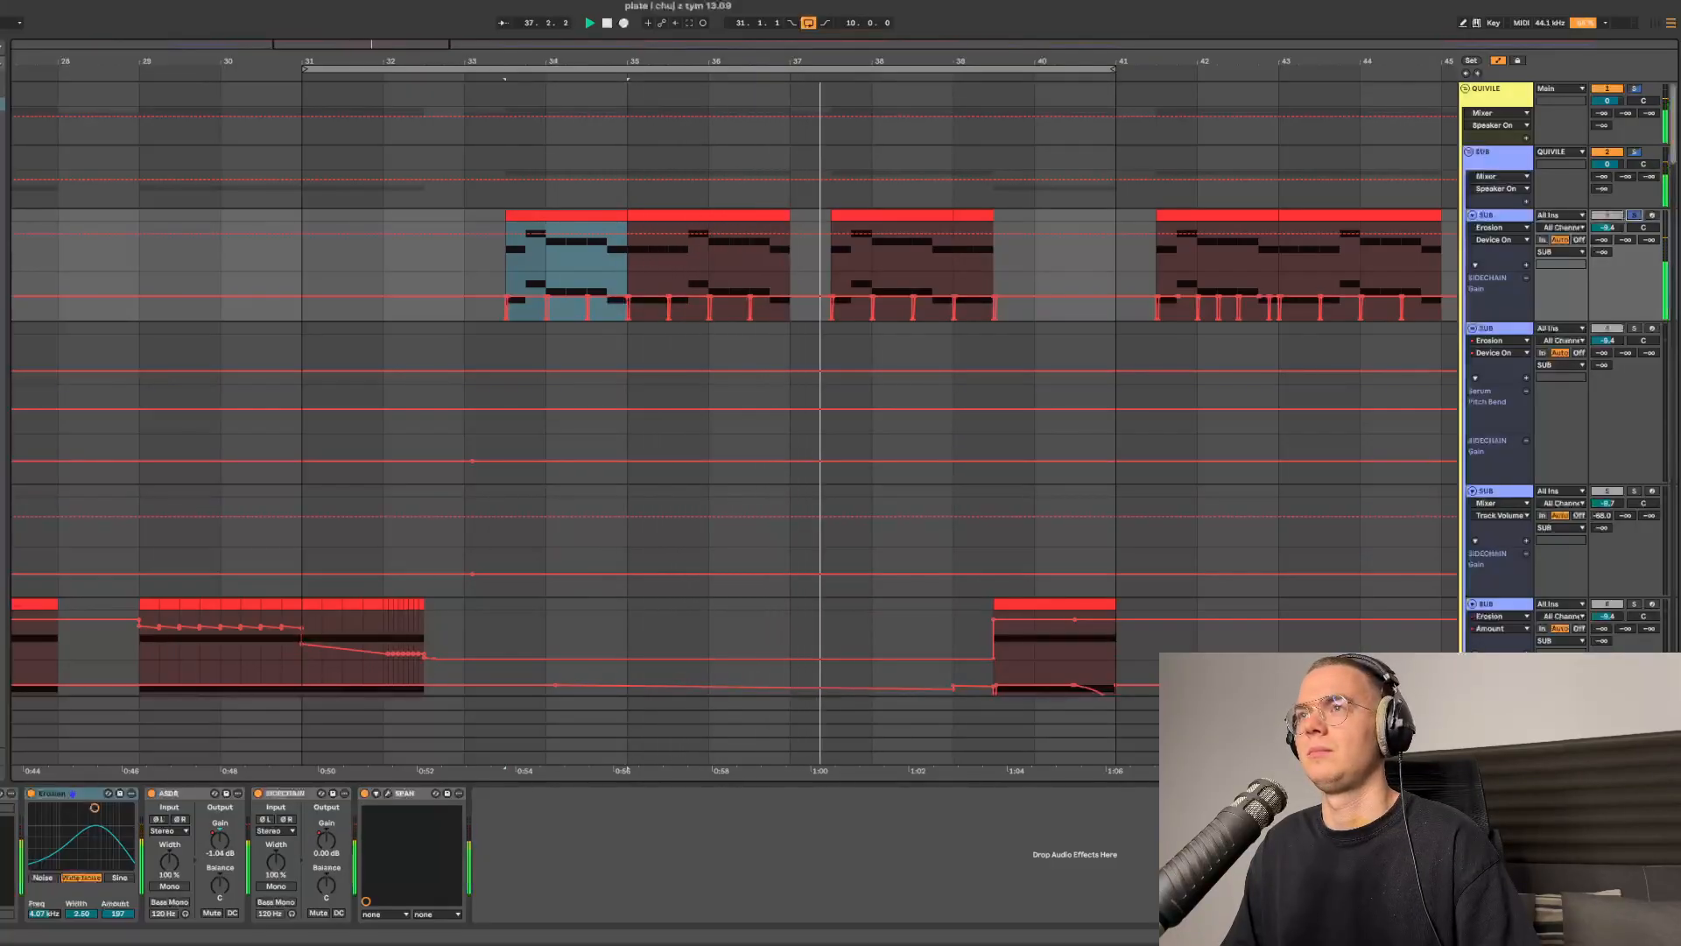
key(space)
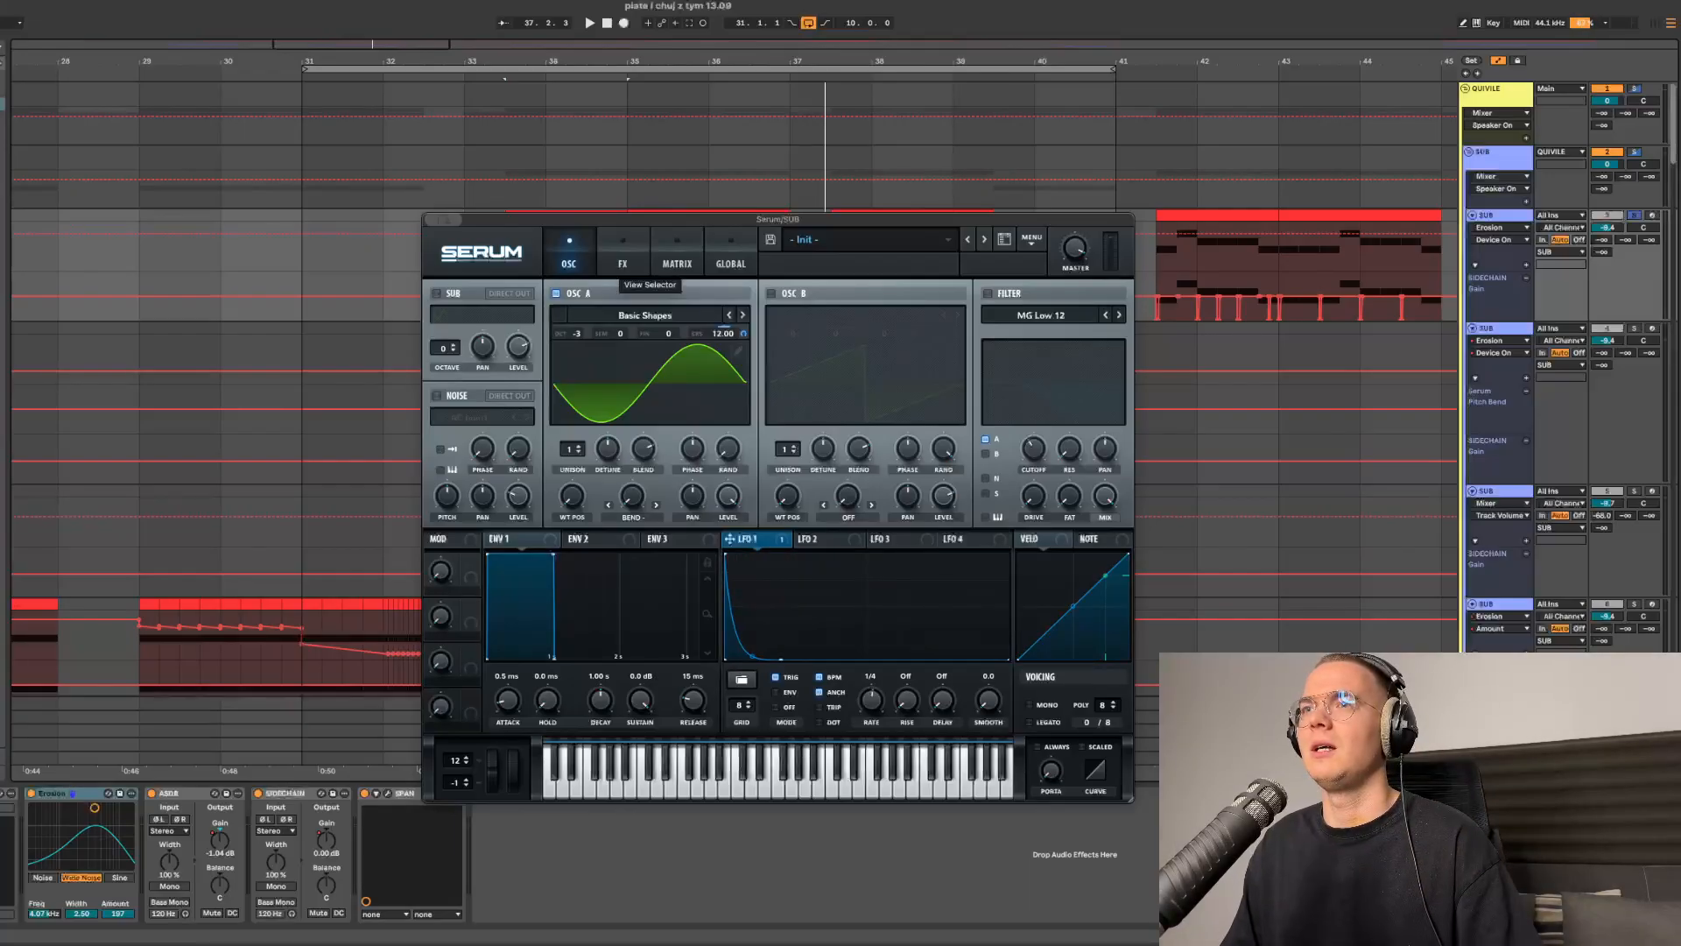
- Inspect the SUB track's Pro-Q 3 low-pass curve, then close the window
click(622, 258)
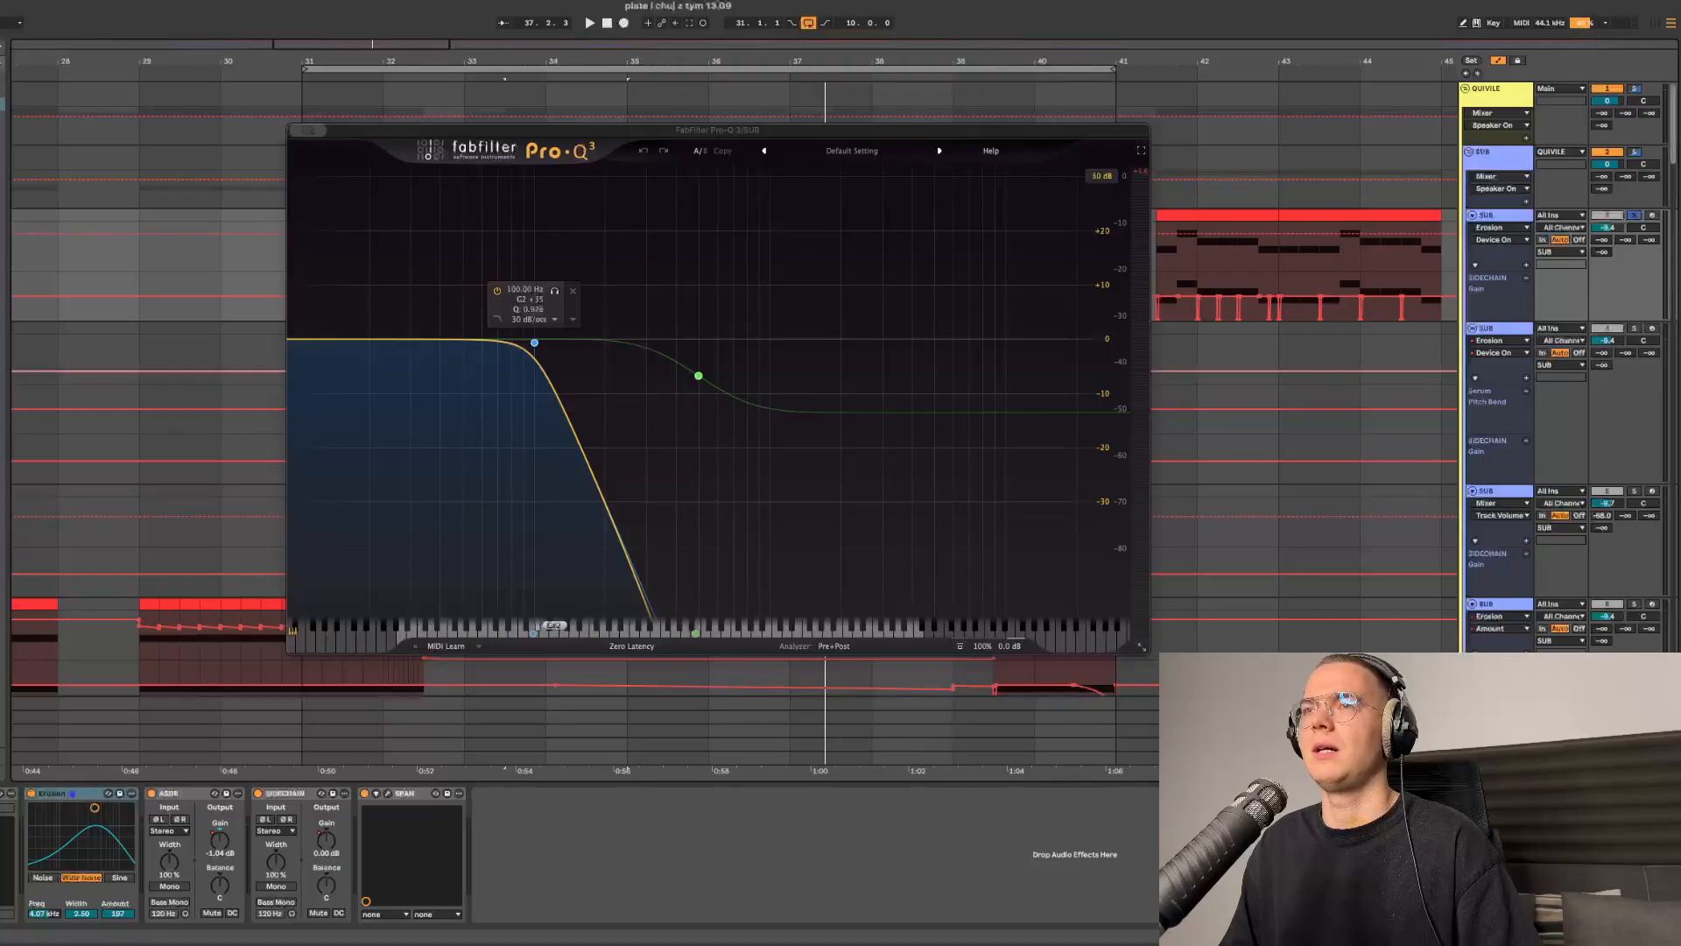
key(super+w)
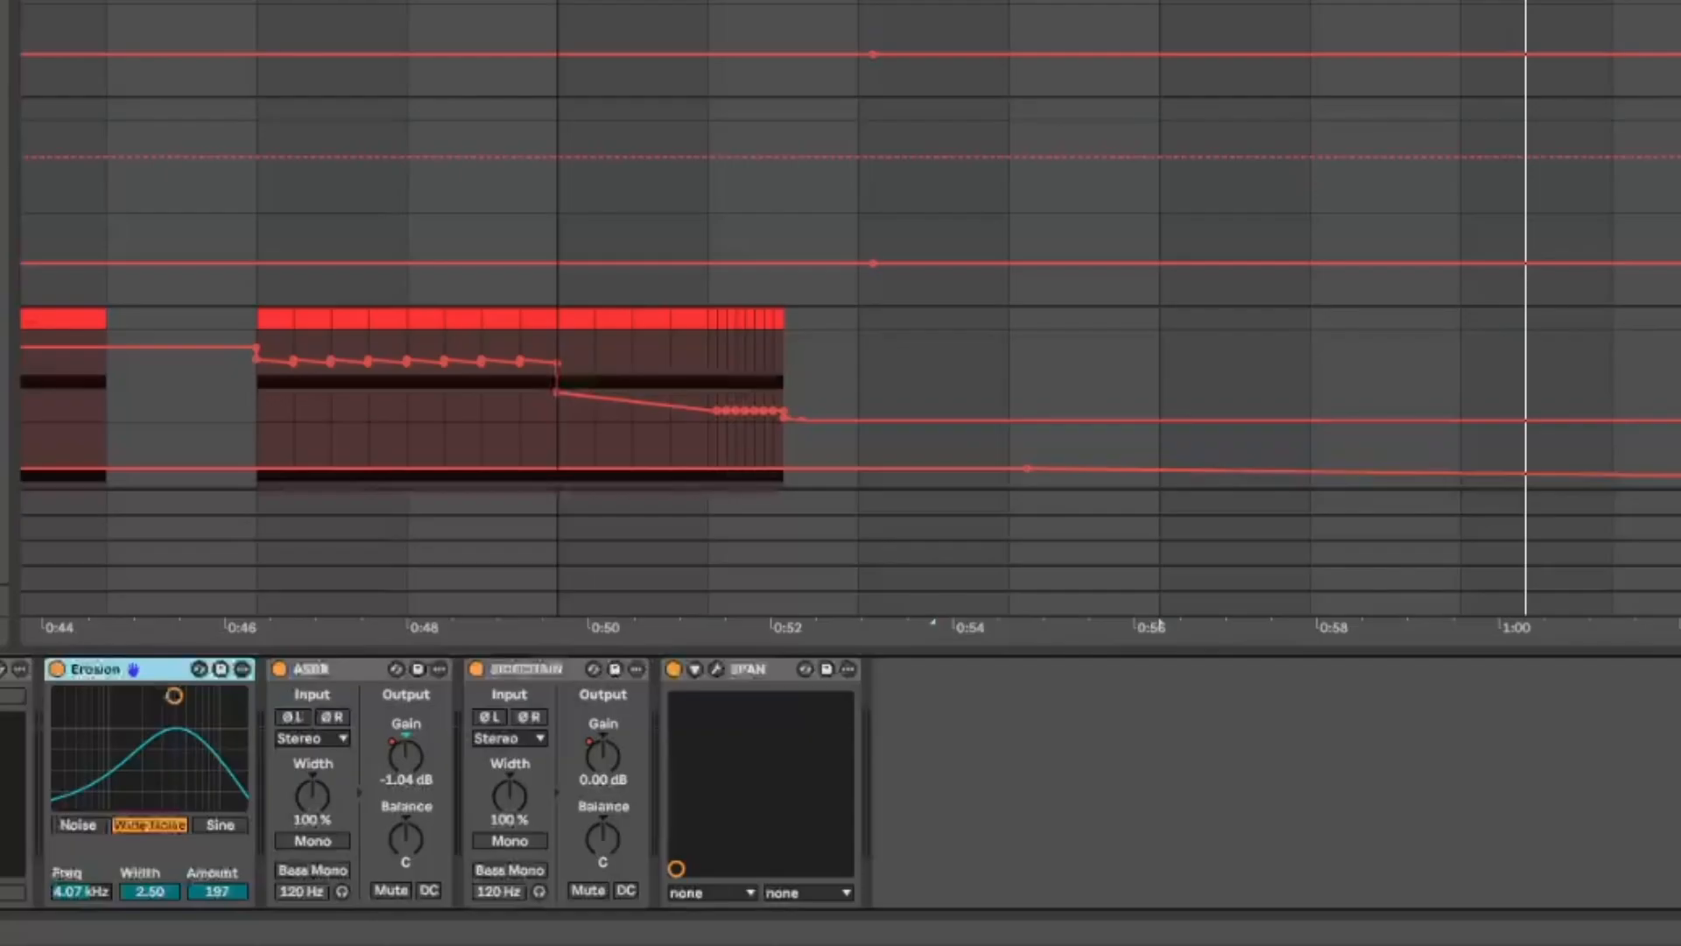
- Stop playback, select the Erosion device on the SUB track, and restart playback
key(space)
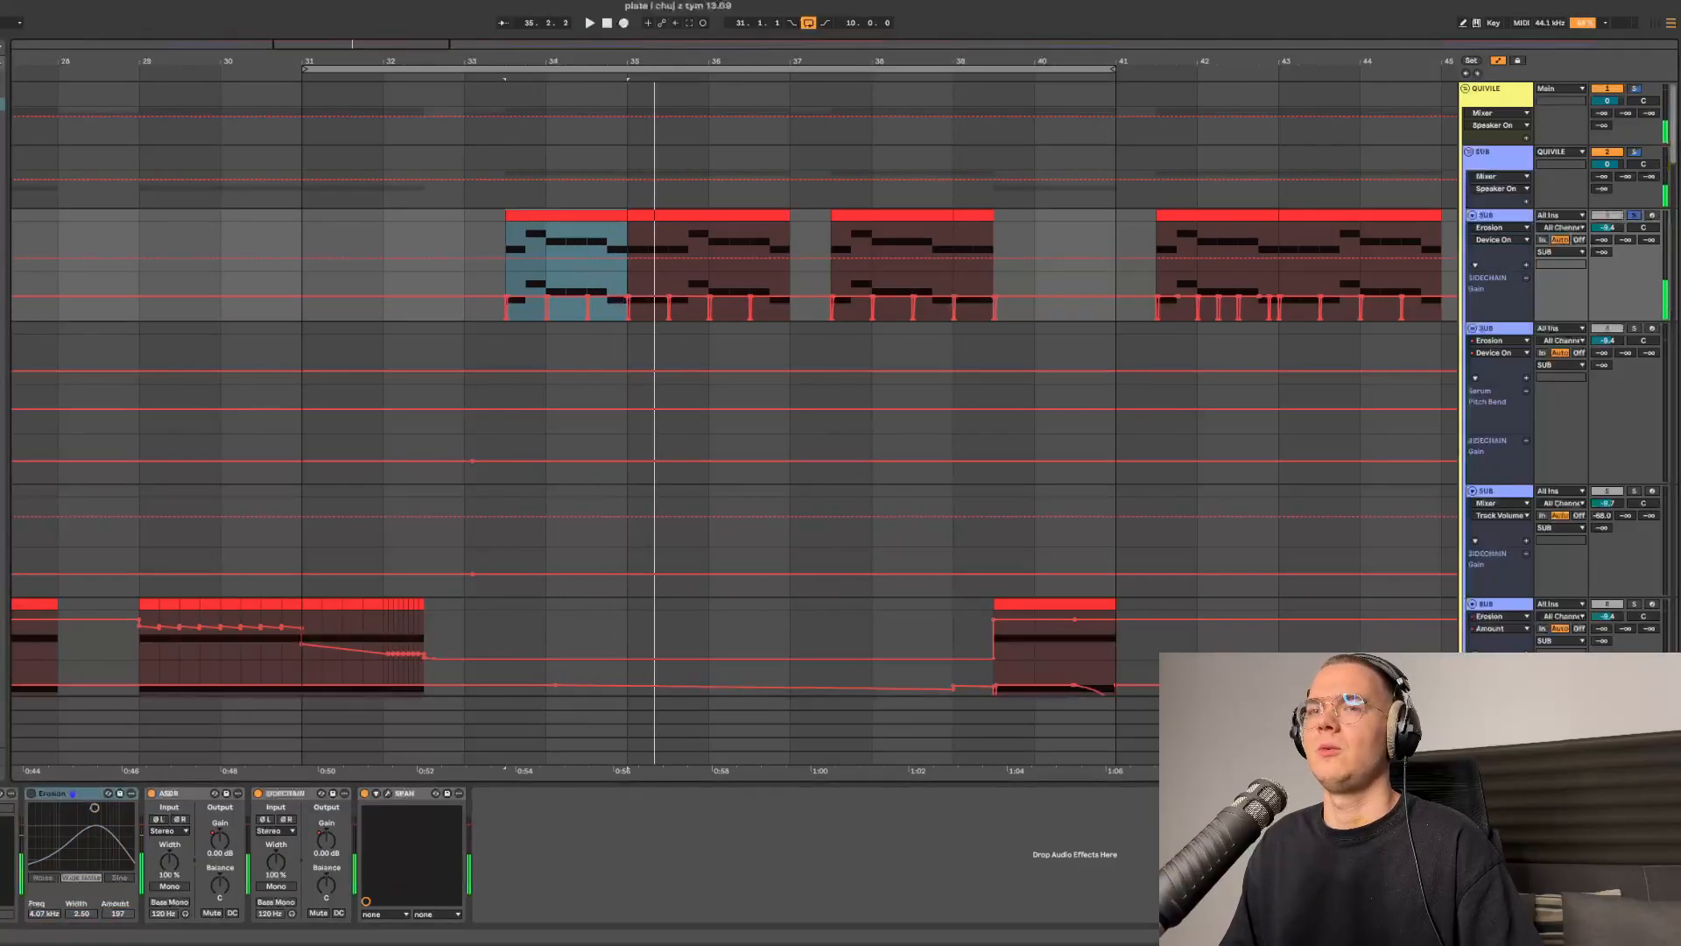
click(31, 793)
key(space)
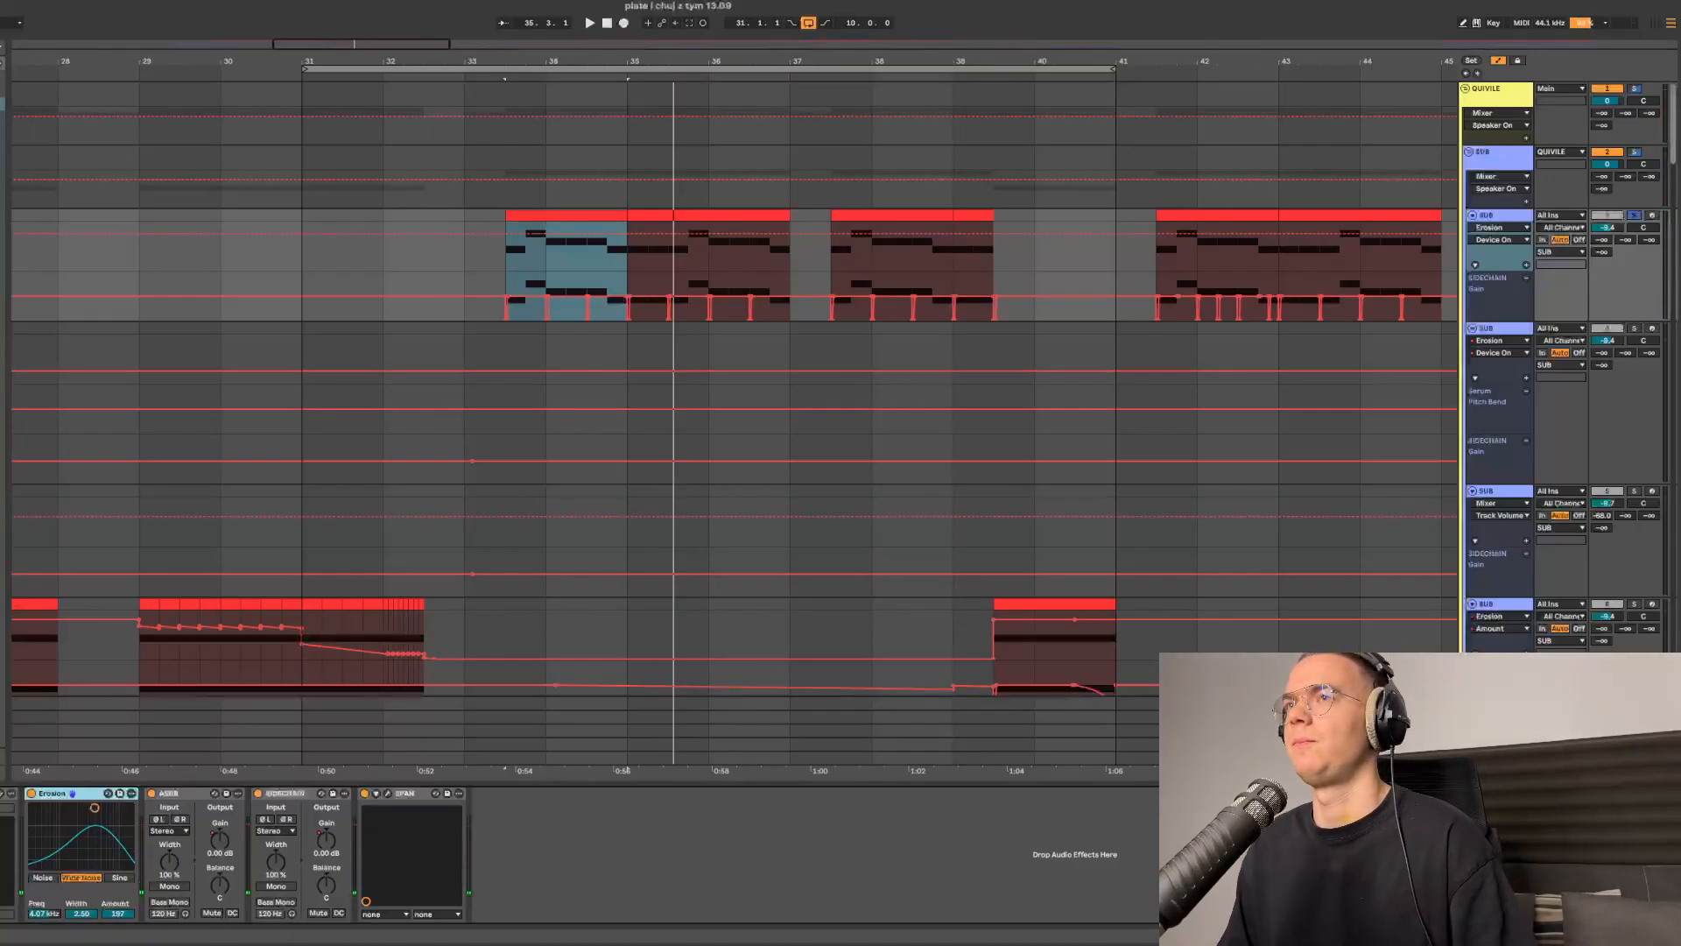
- Select the short clip near bar 40 on the next SUB track and solo that track
scroll(736, 421, right, 3)
scroll(990, 438, up, 3)
scroll(863, 455, down, 3)
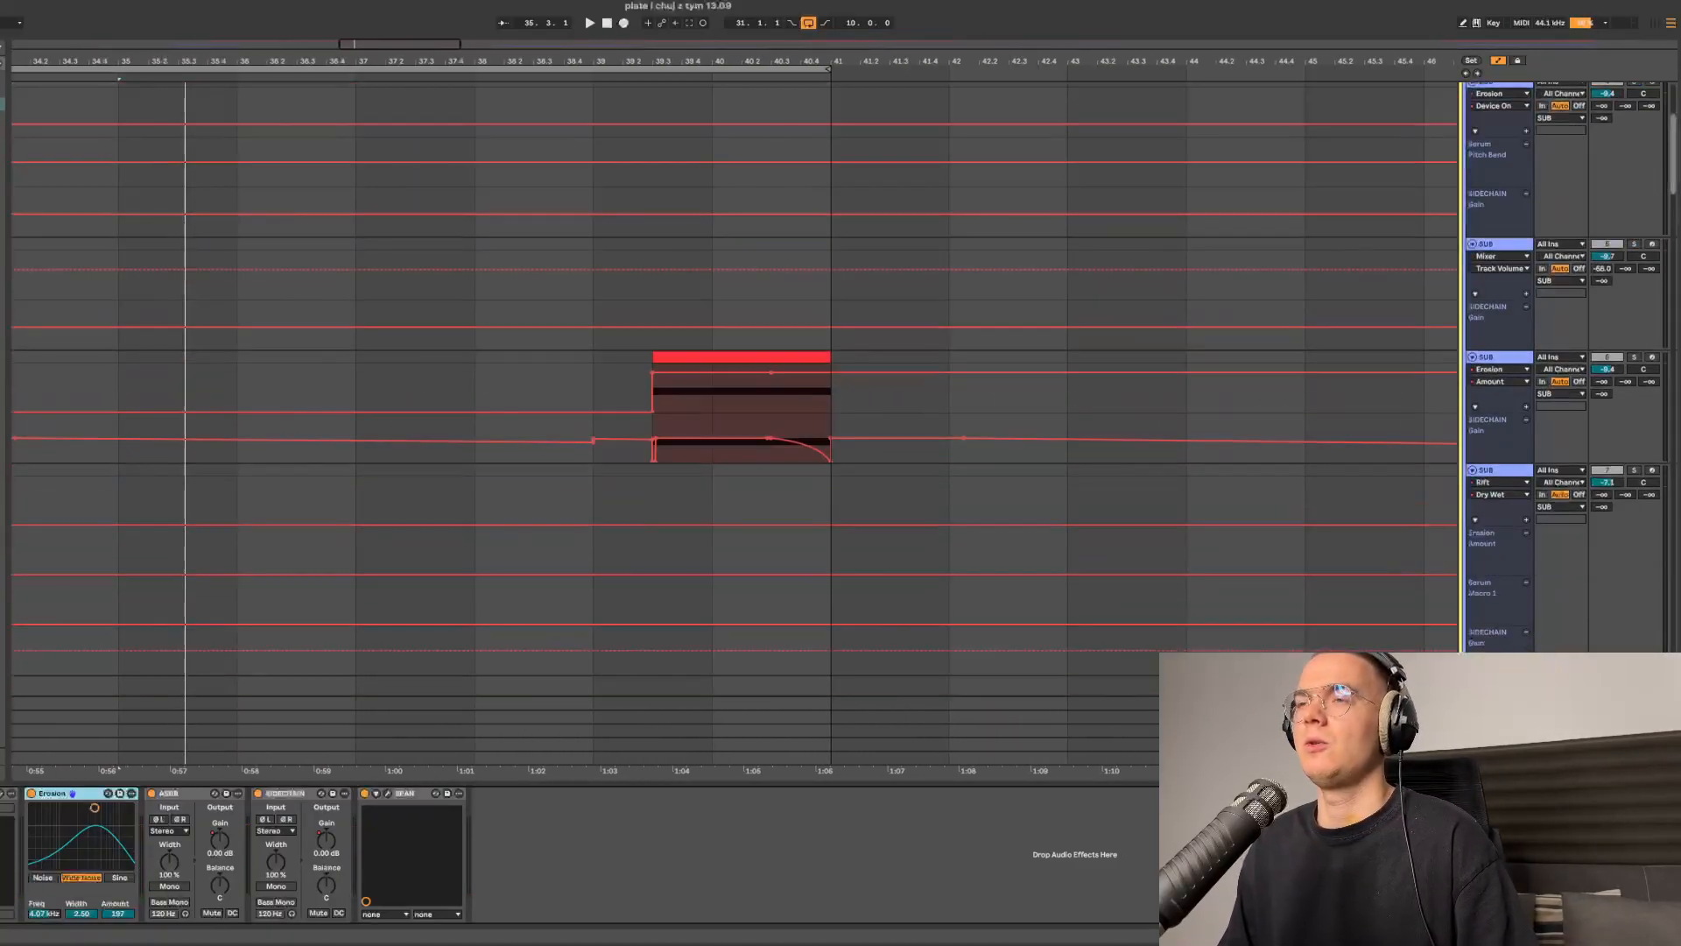
scroll(760, 376, up, 3)
click(755, 514)
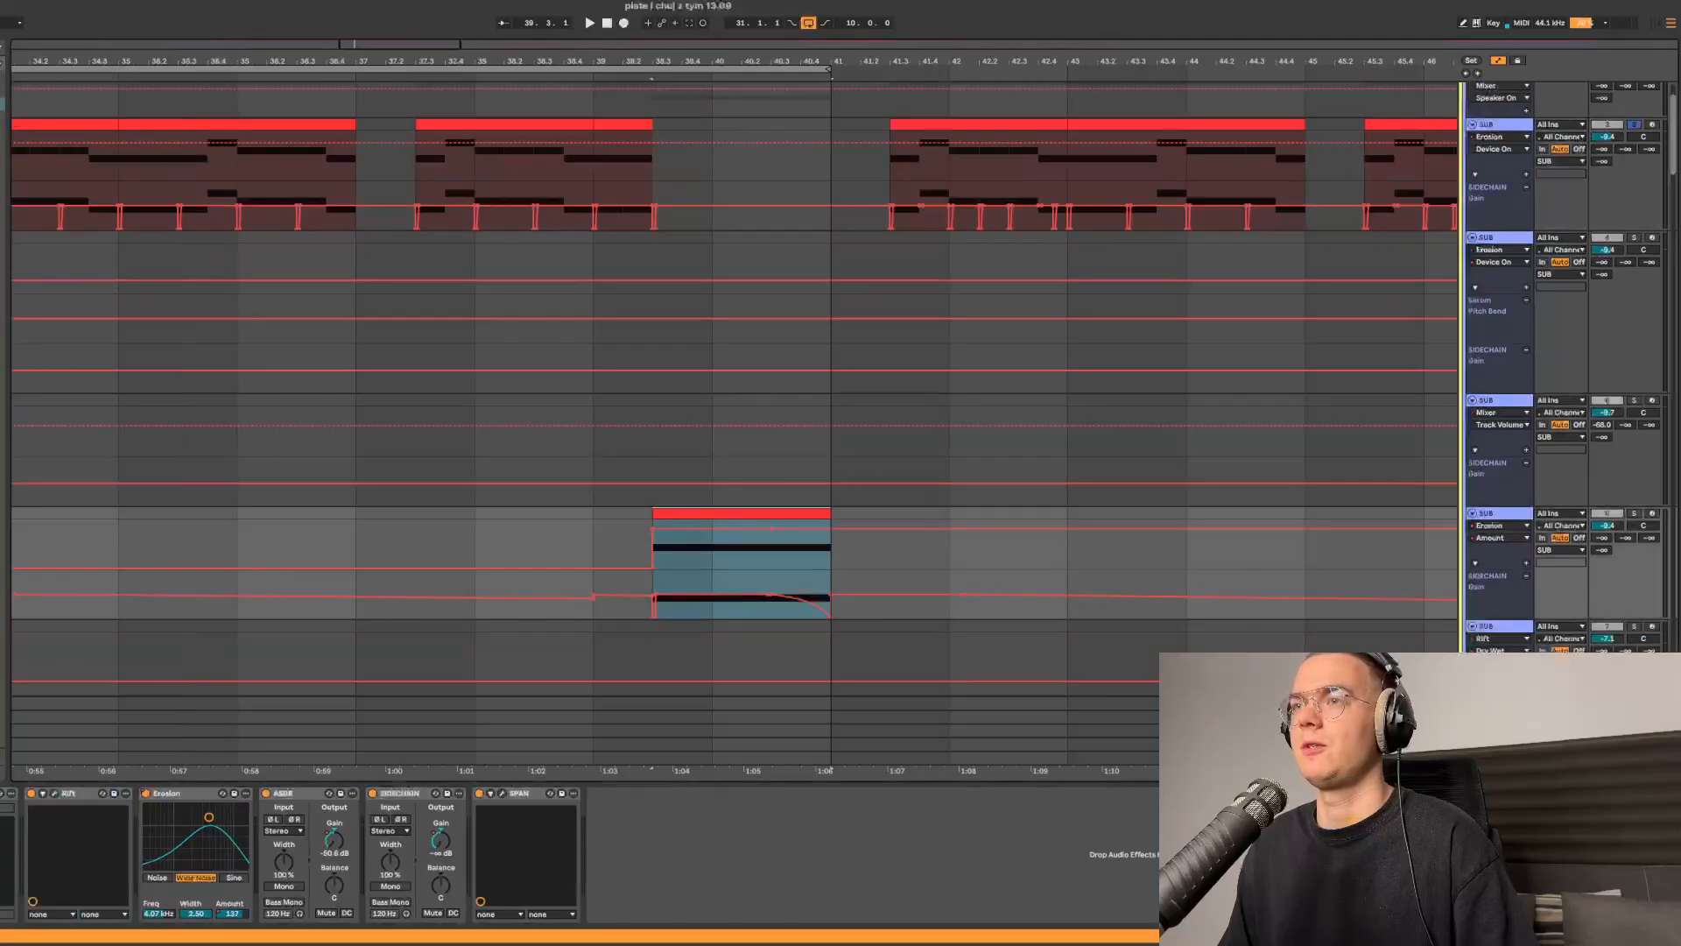
click(1635, 513)
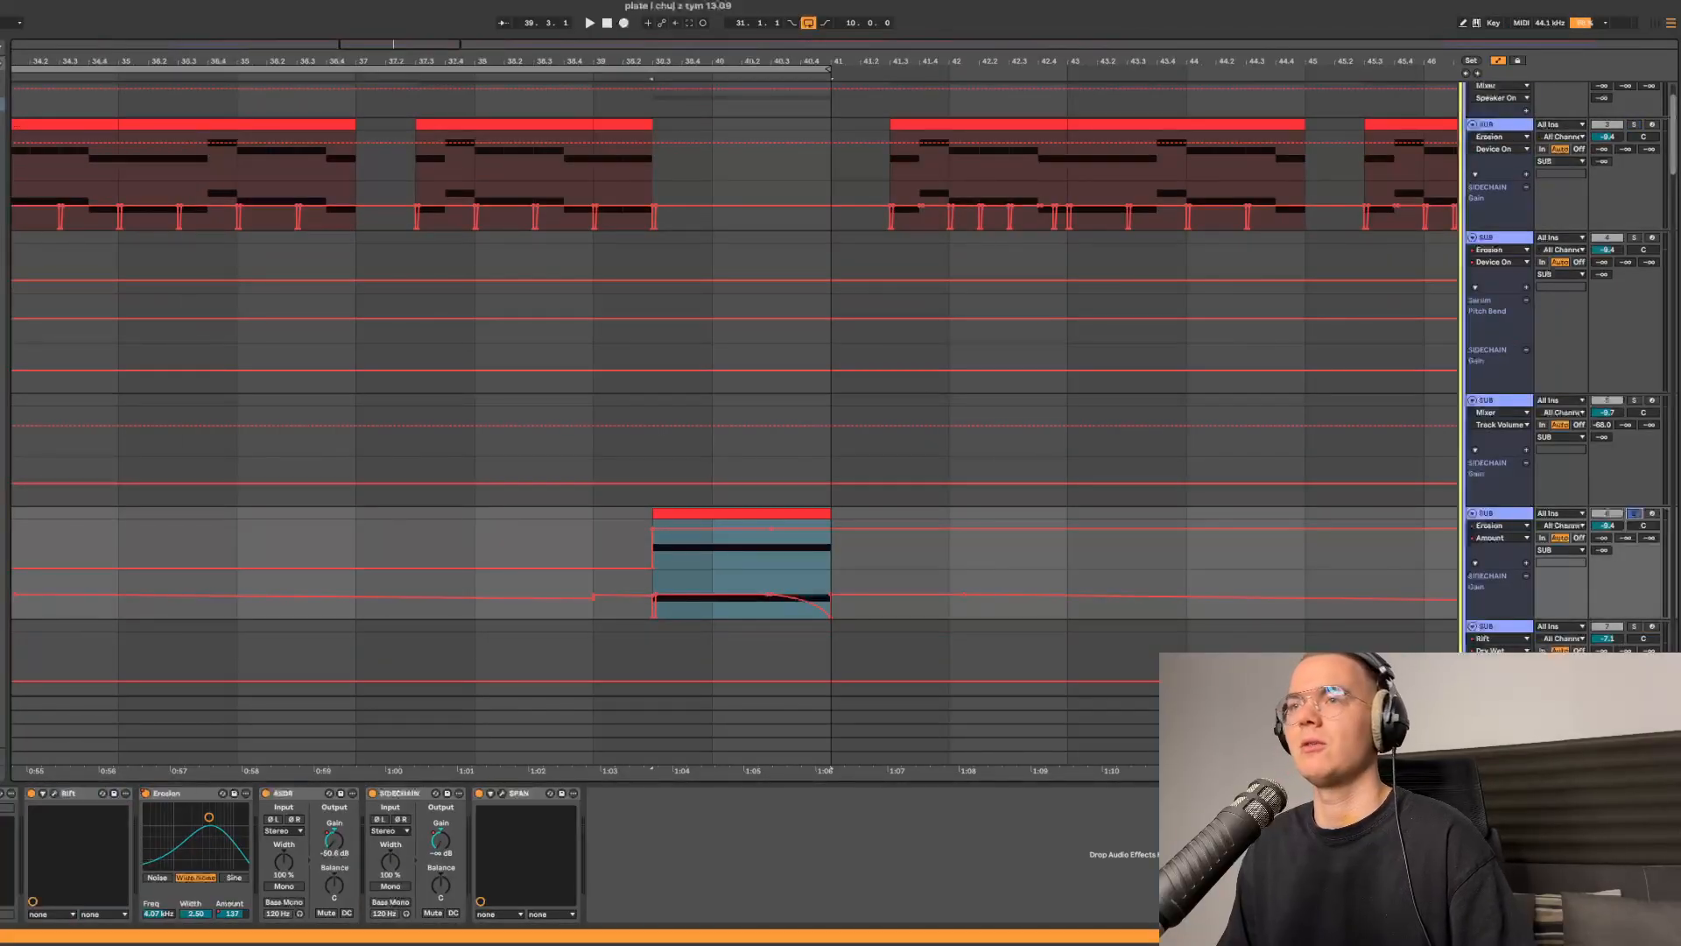
- Play back the soloed SUB section from around bar 40
scroll(768, 543, down, 1)
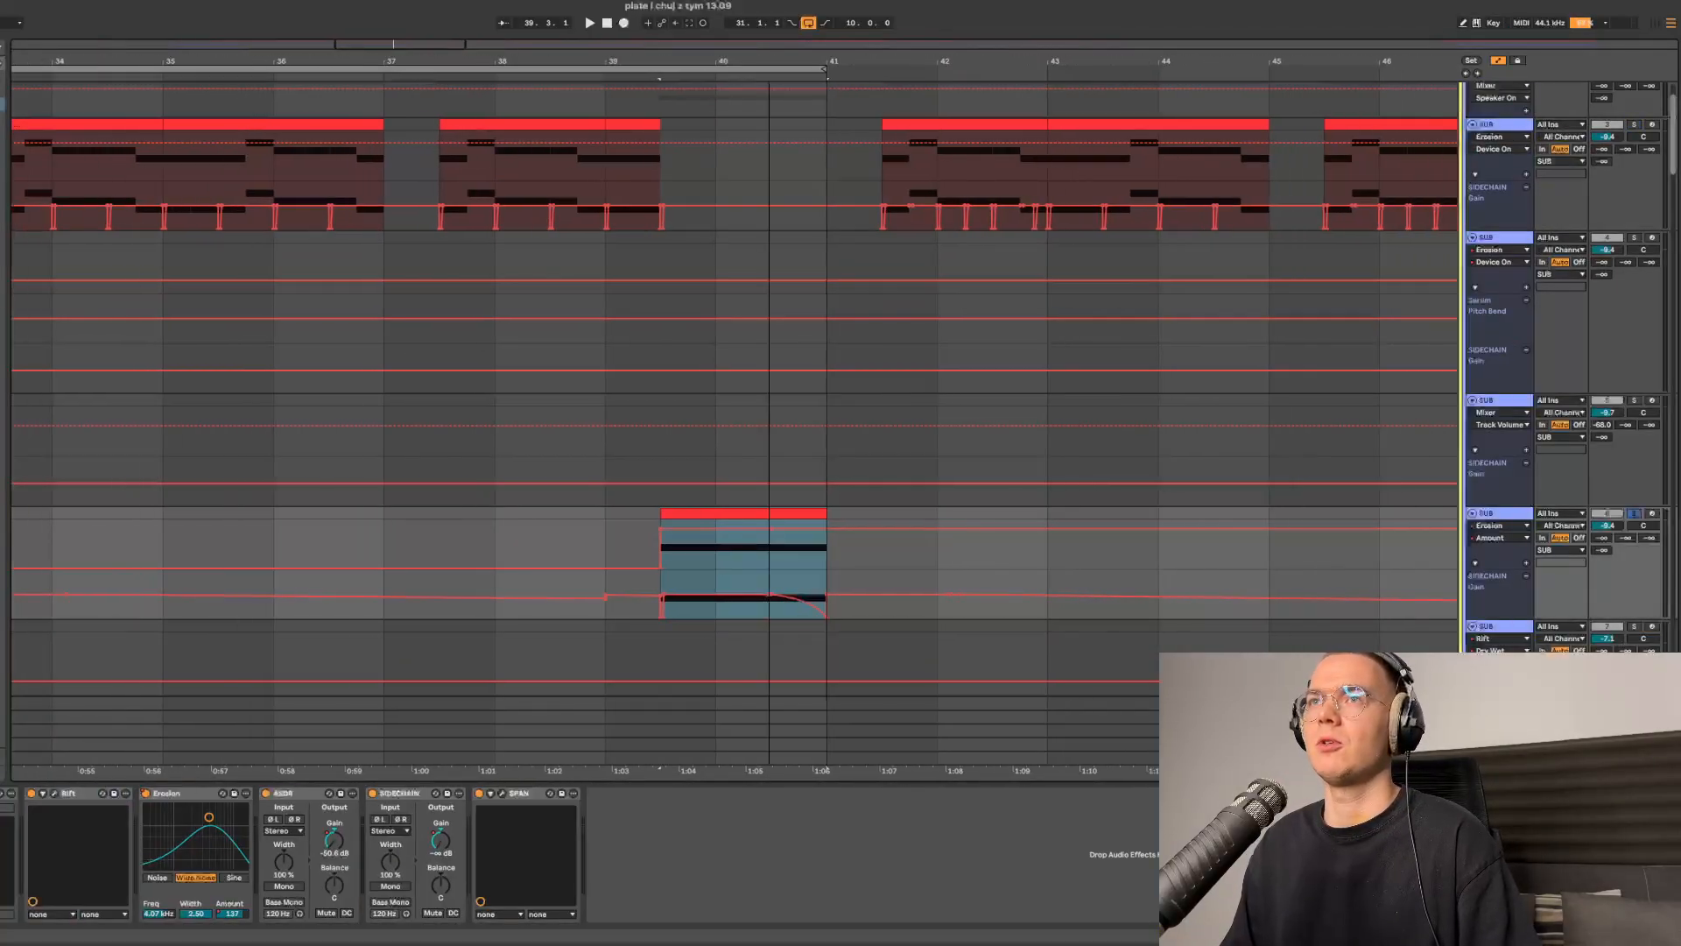
scroll(767, 543, down, 1)
key(space)
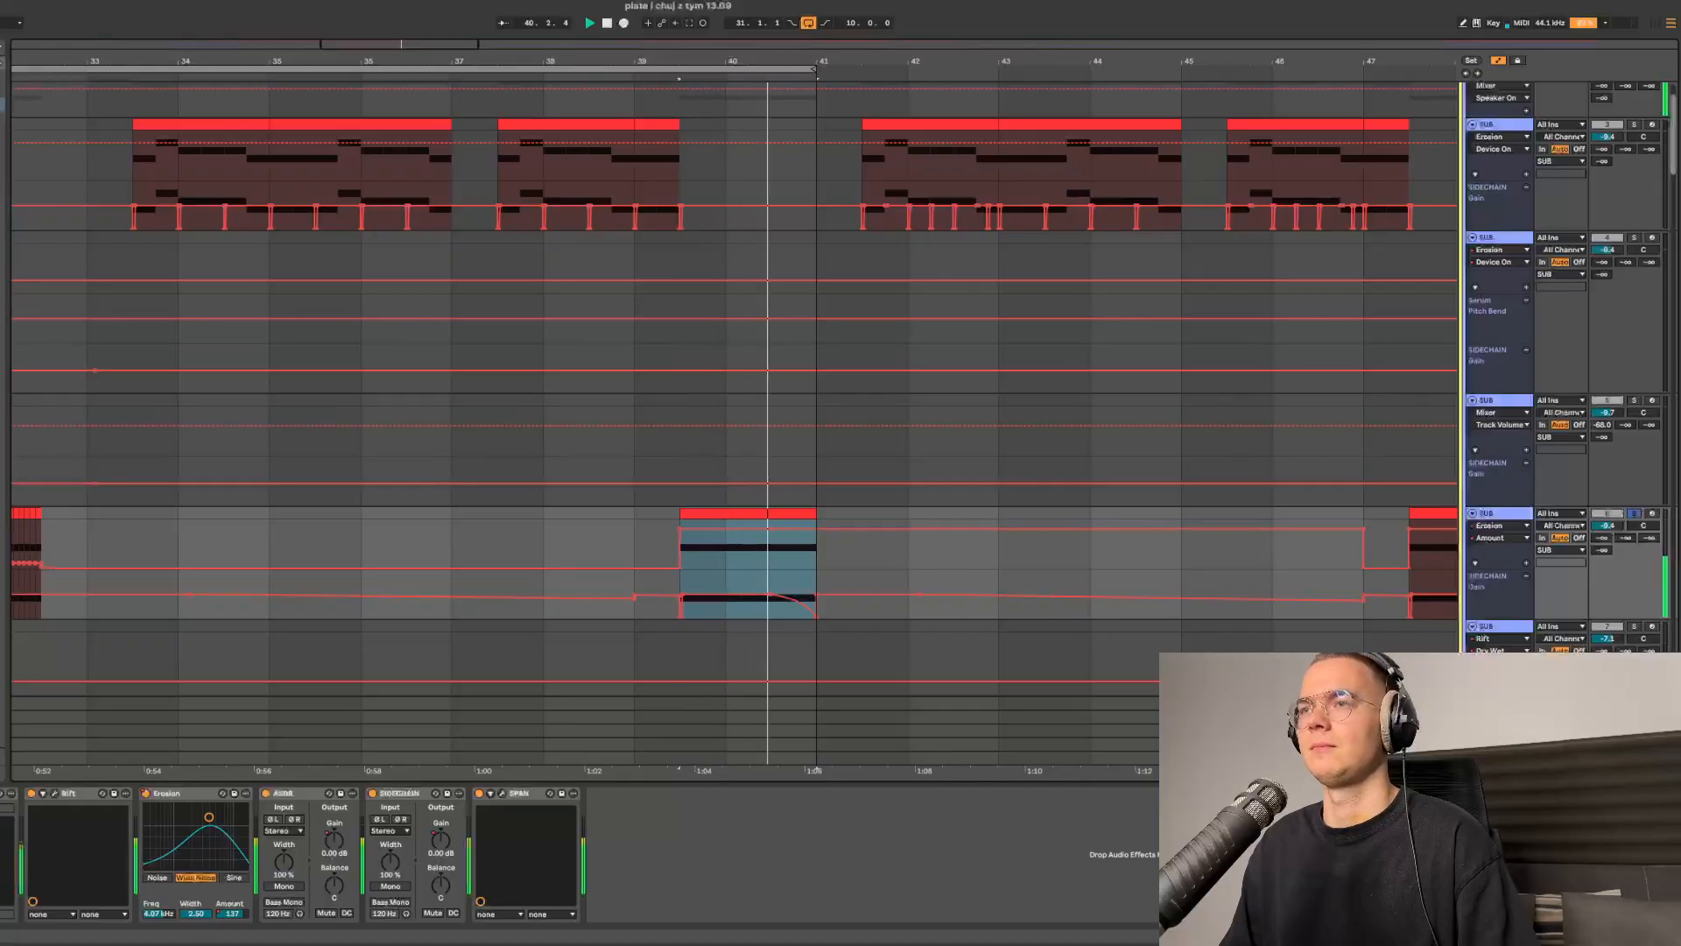
- Stop playback and inspect this SUB track's Serum and its Pro-Q 3 EQ curve
key(space)
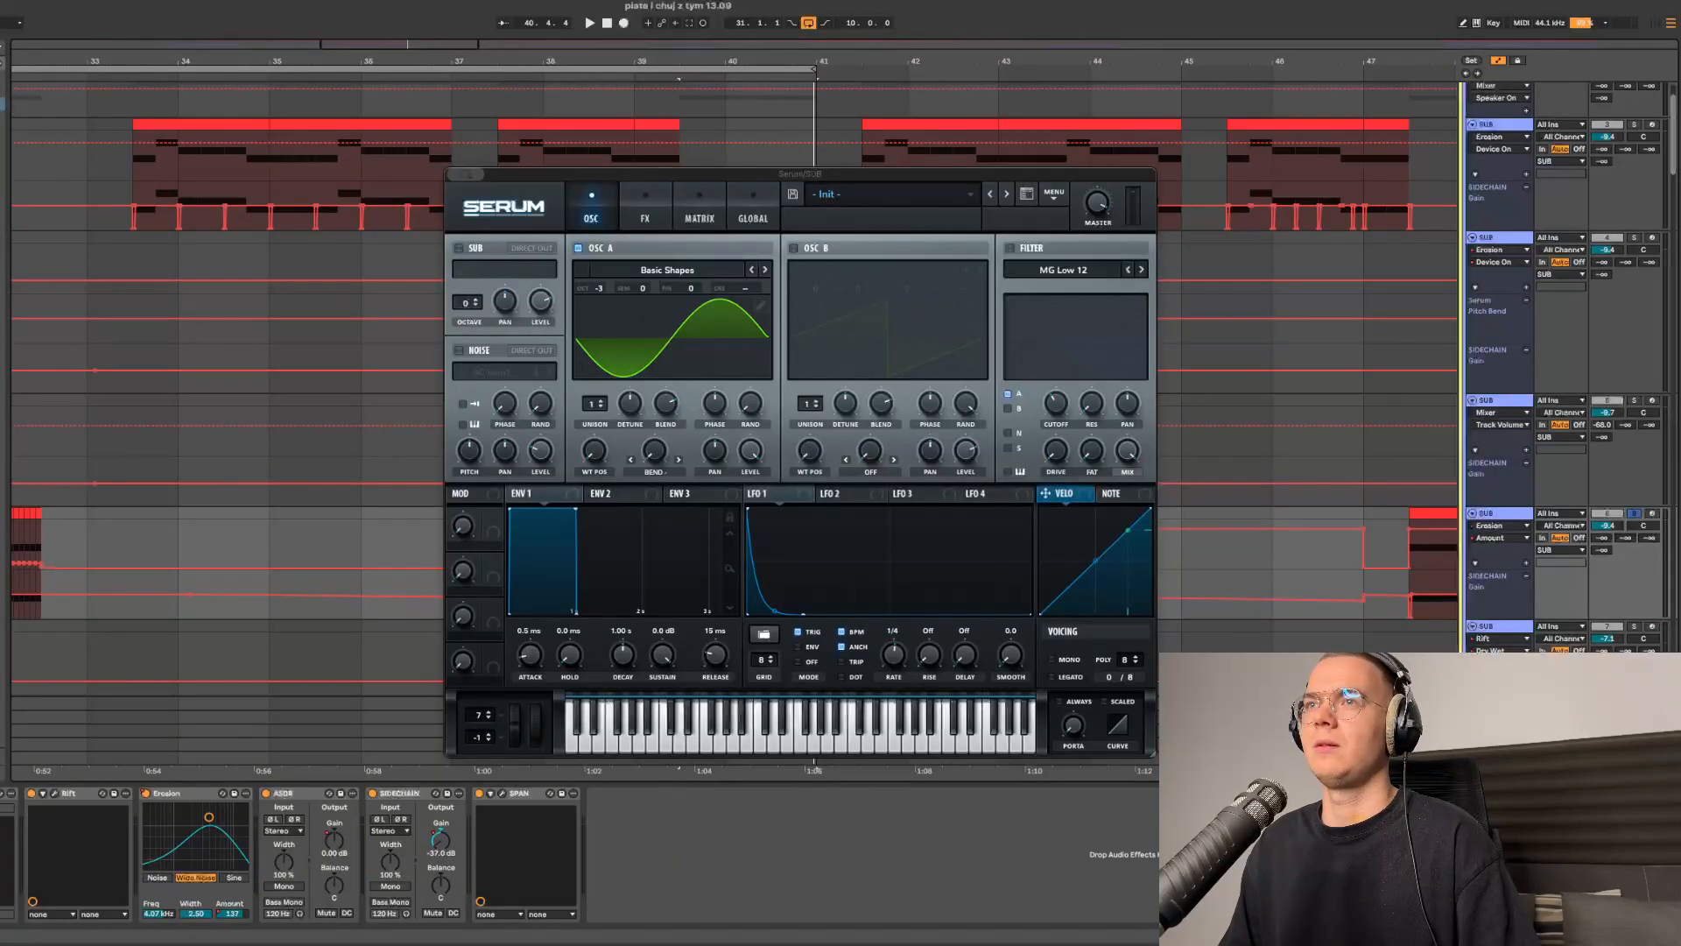
click(645, 208)
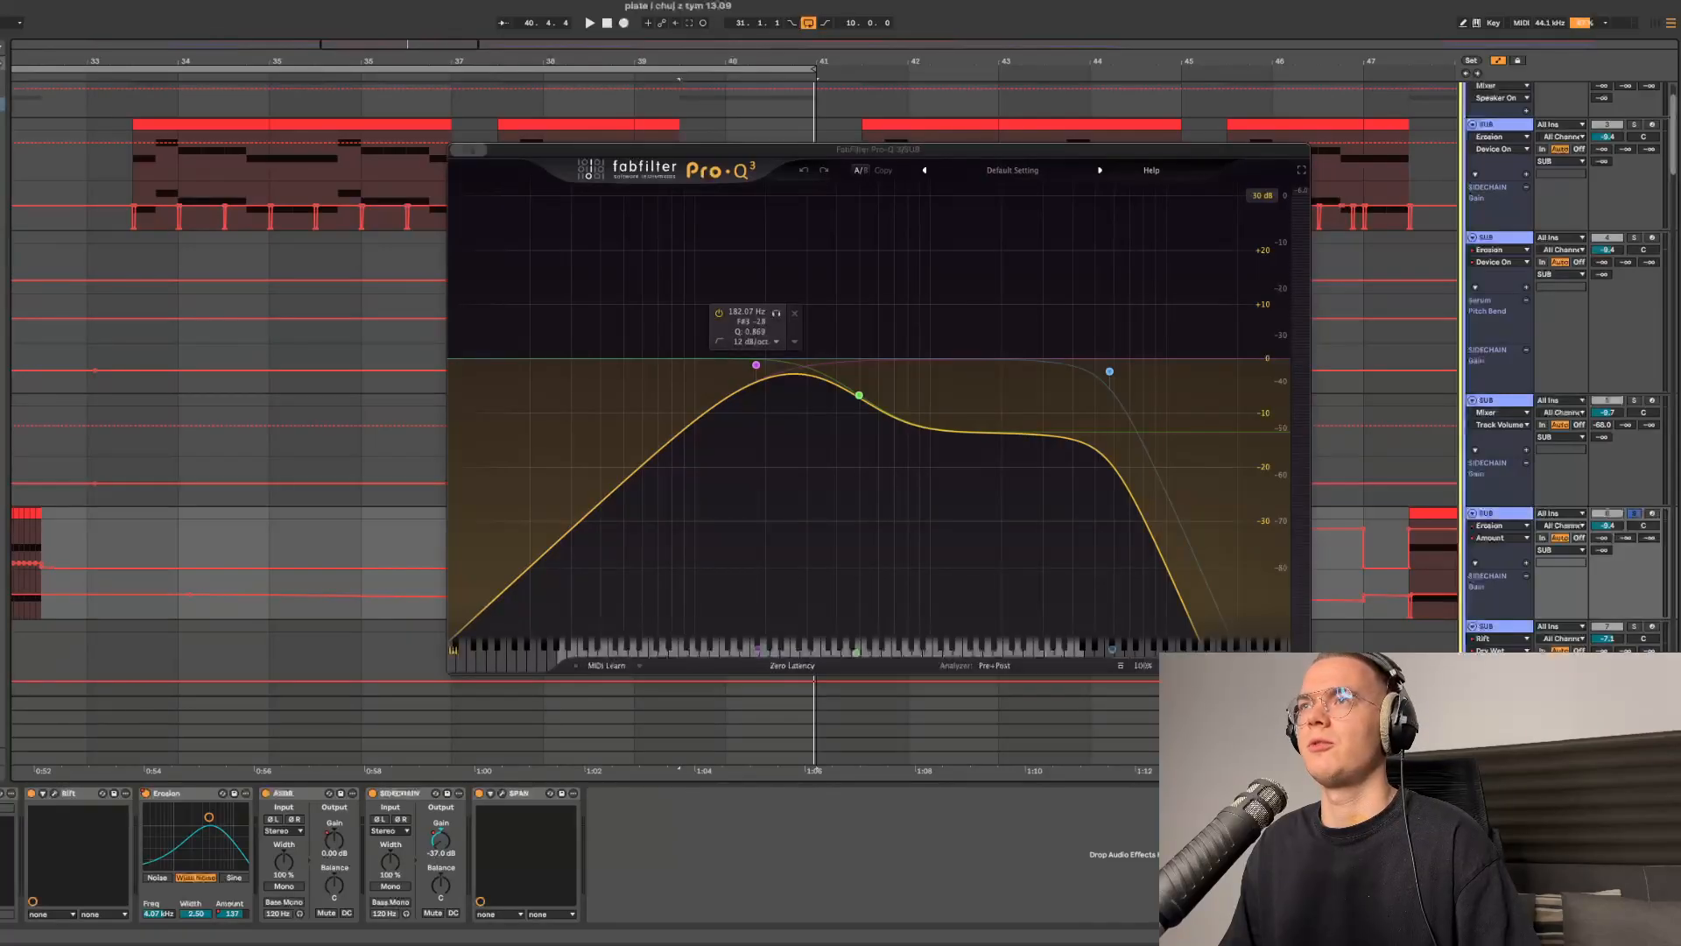
- Open the RIFT saturator on the SUB track to inspect its Clip Sine settings, then close it
click(55, 793)
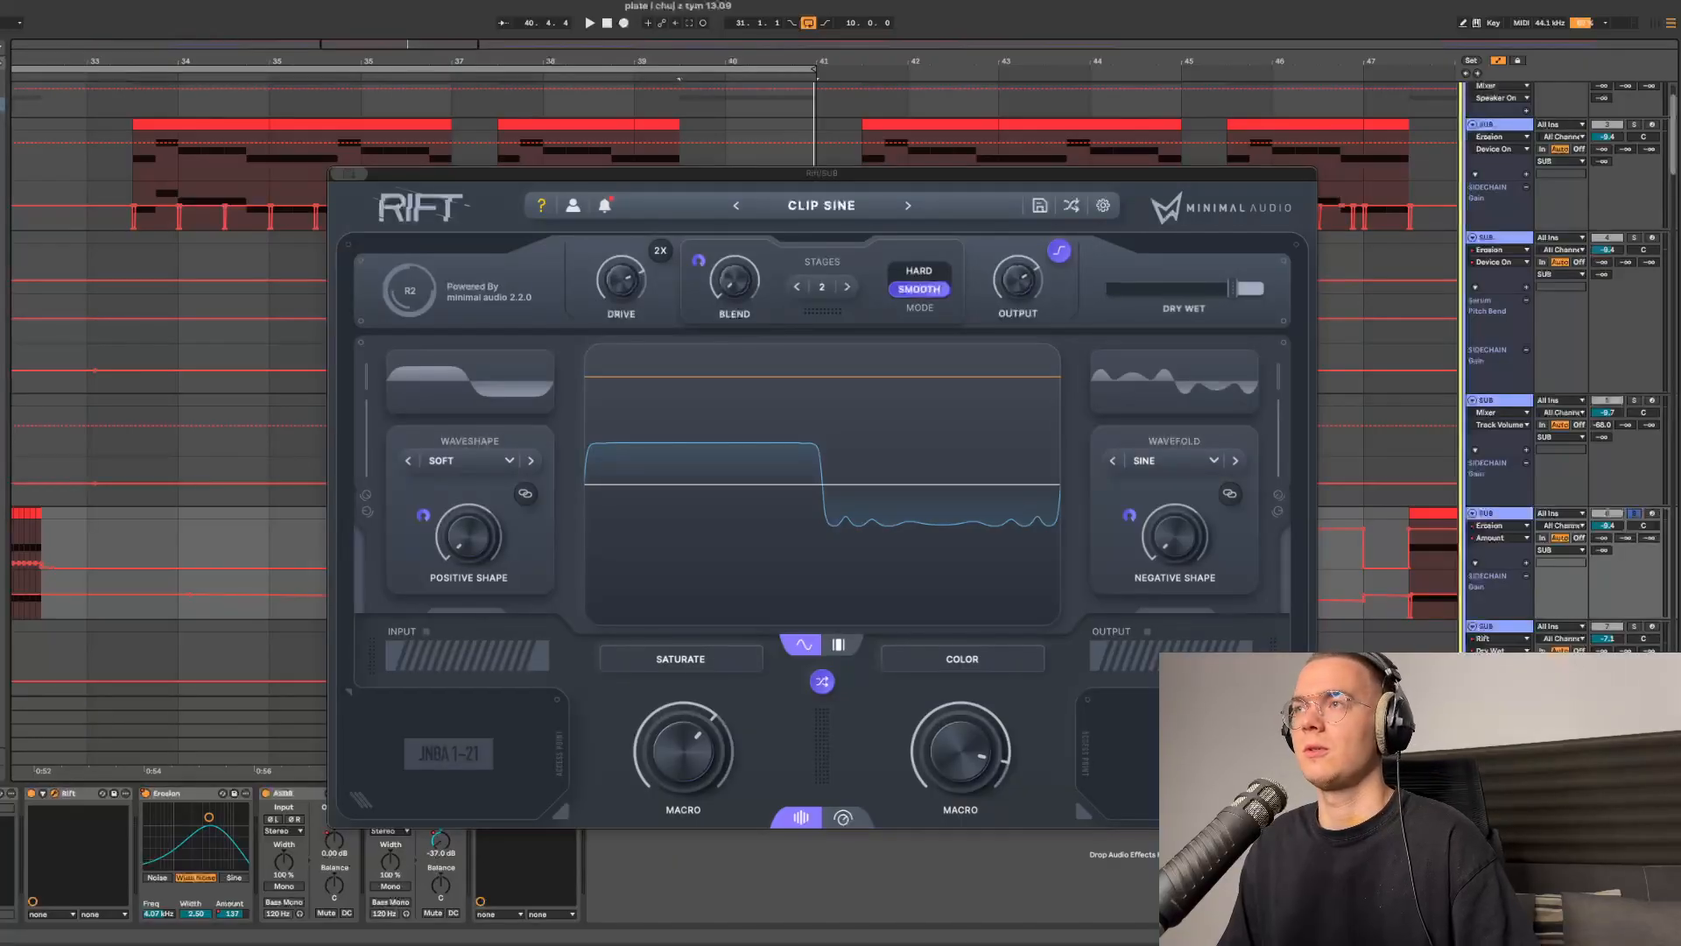
mouse_move(1233, 288)
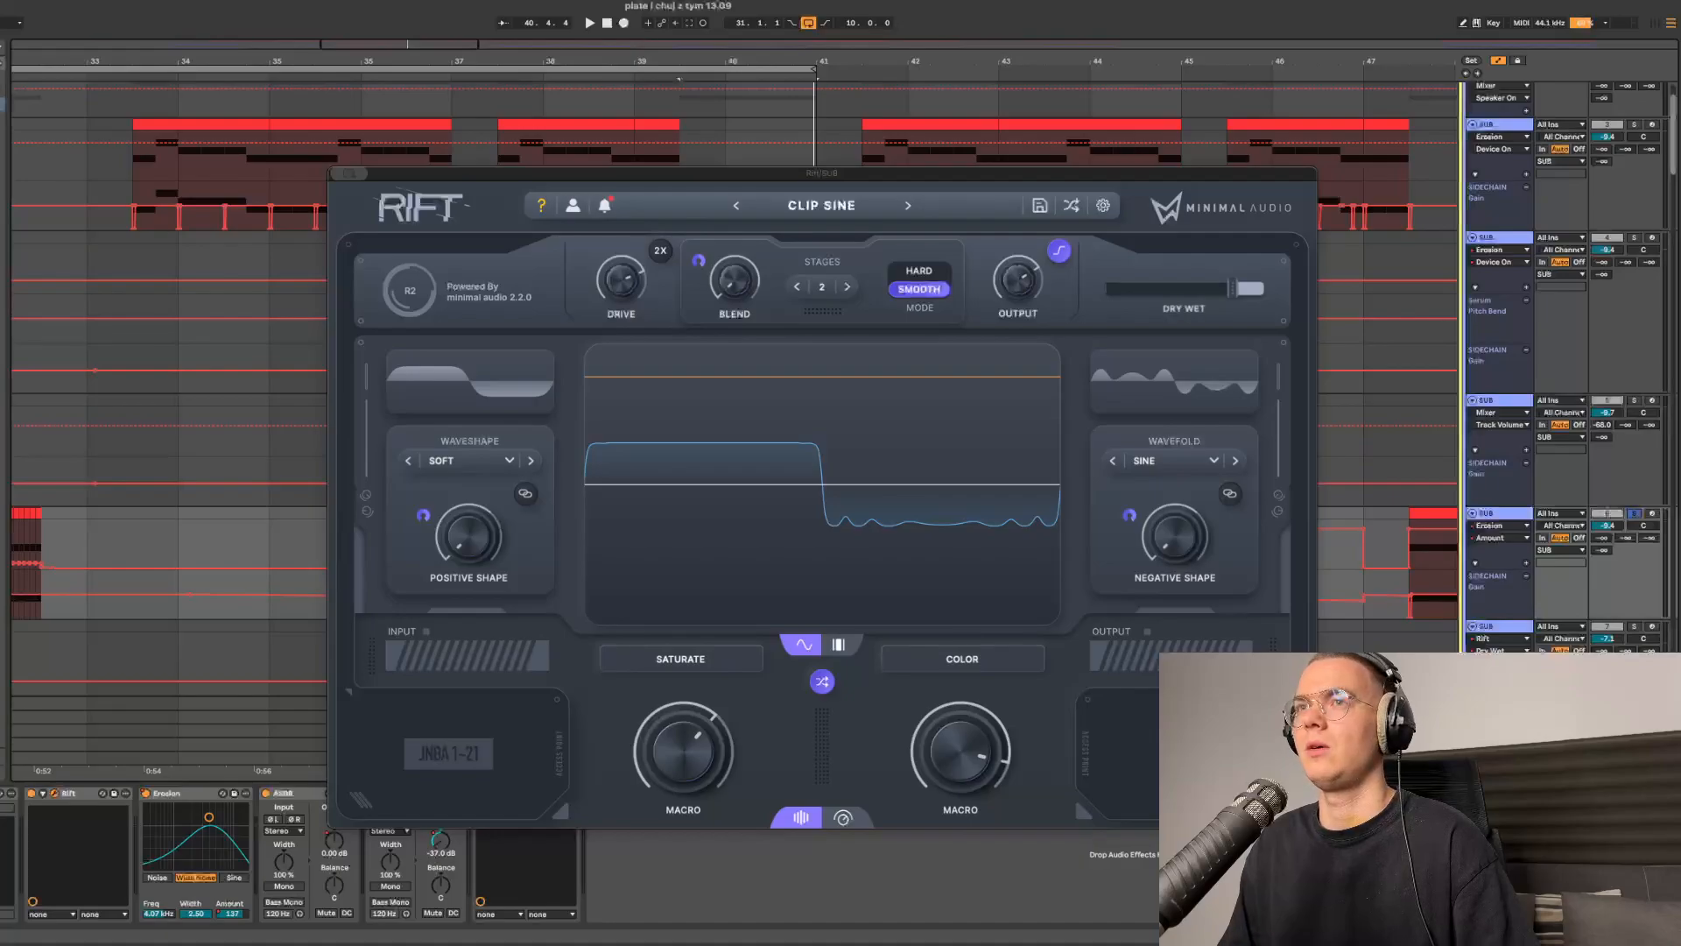
key(super+w)
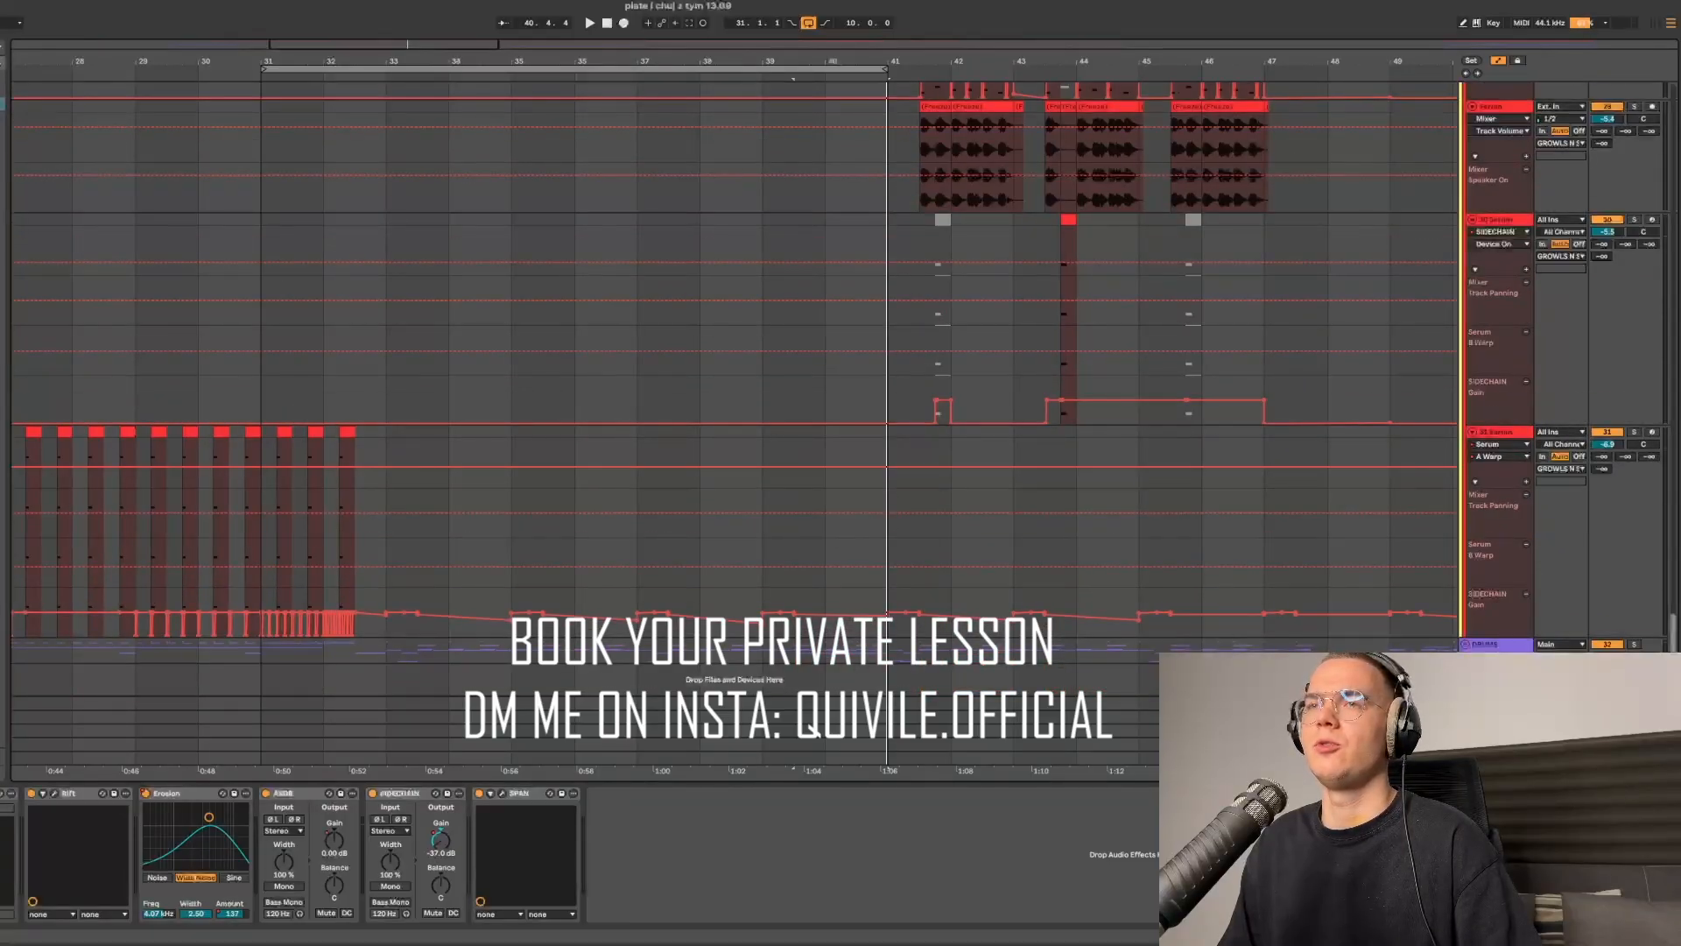
- Select the next track's lane below, solo that track and play it back
scroll(407, 543, up, 3)
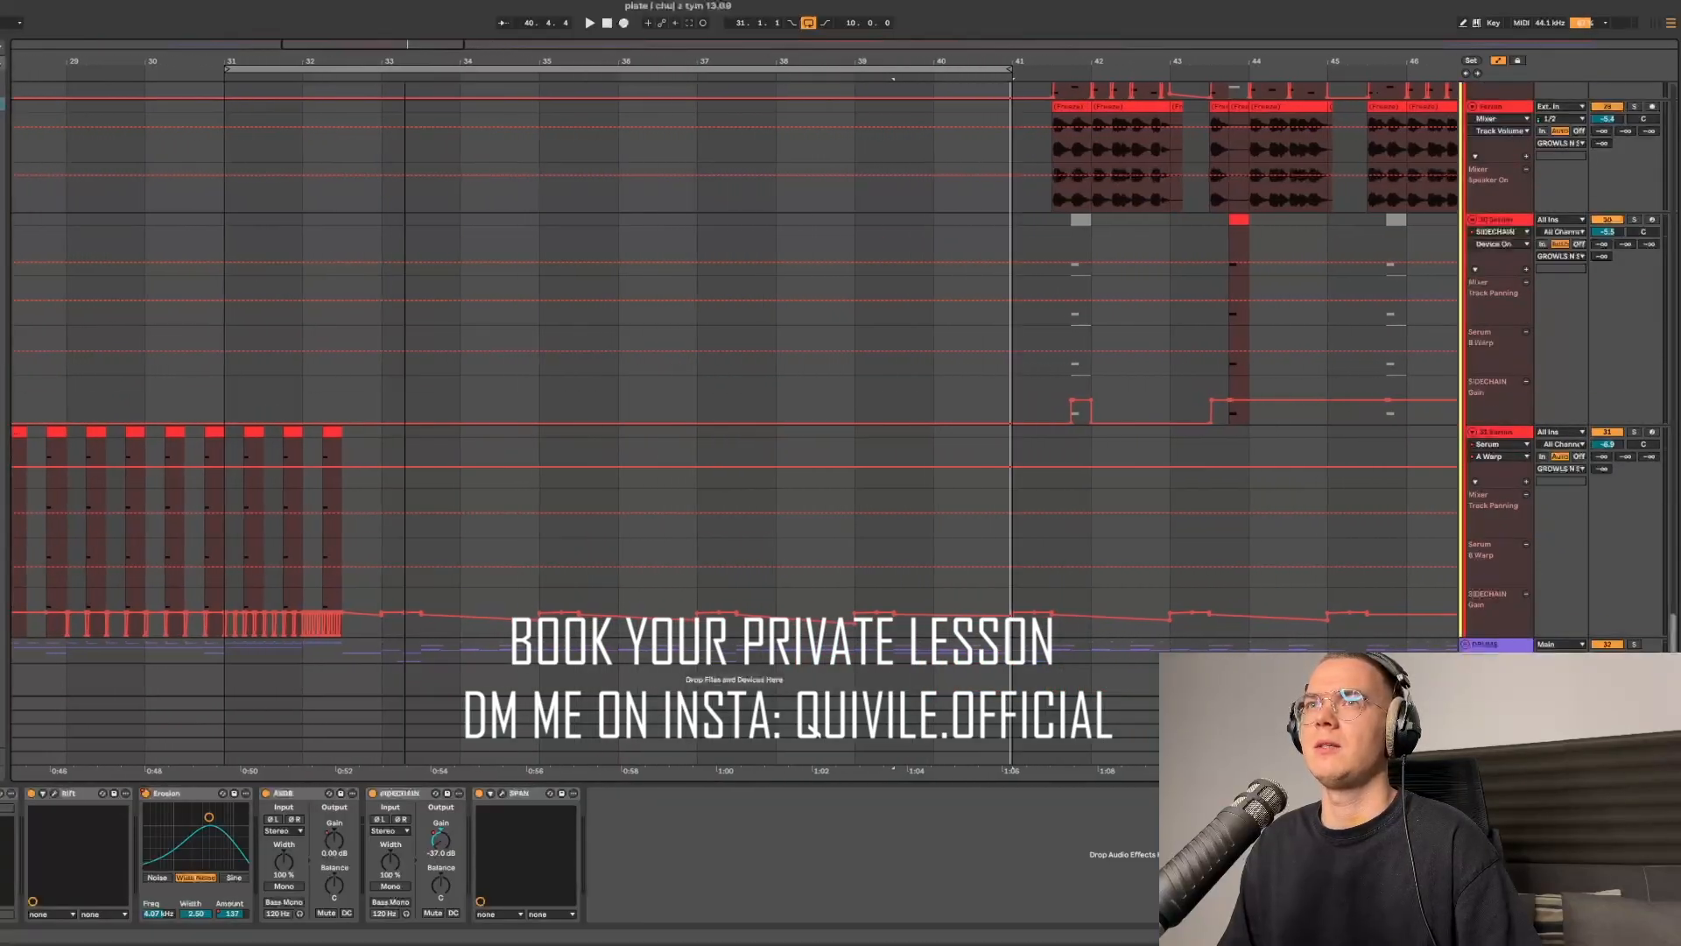
click(381, 650)
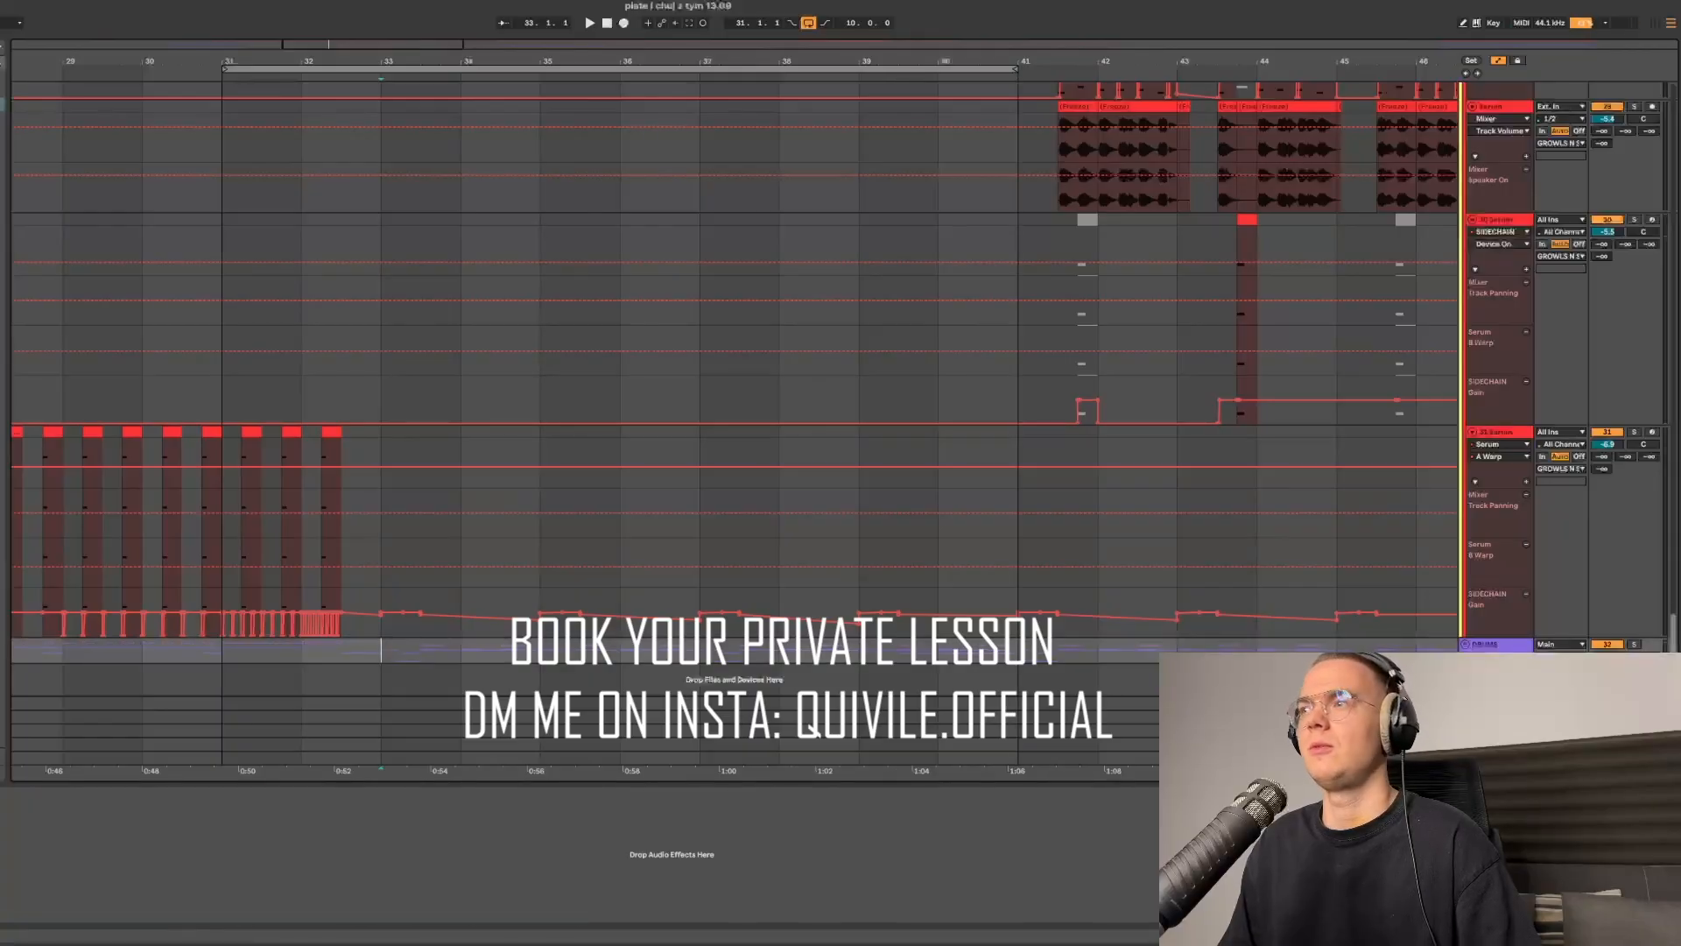
click(1634, 645)
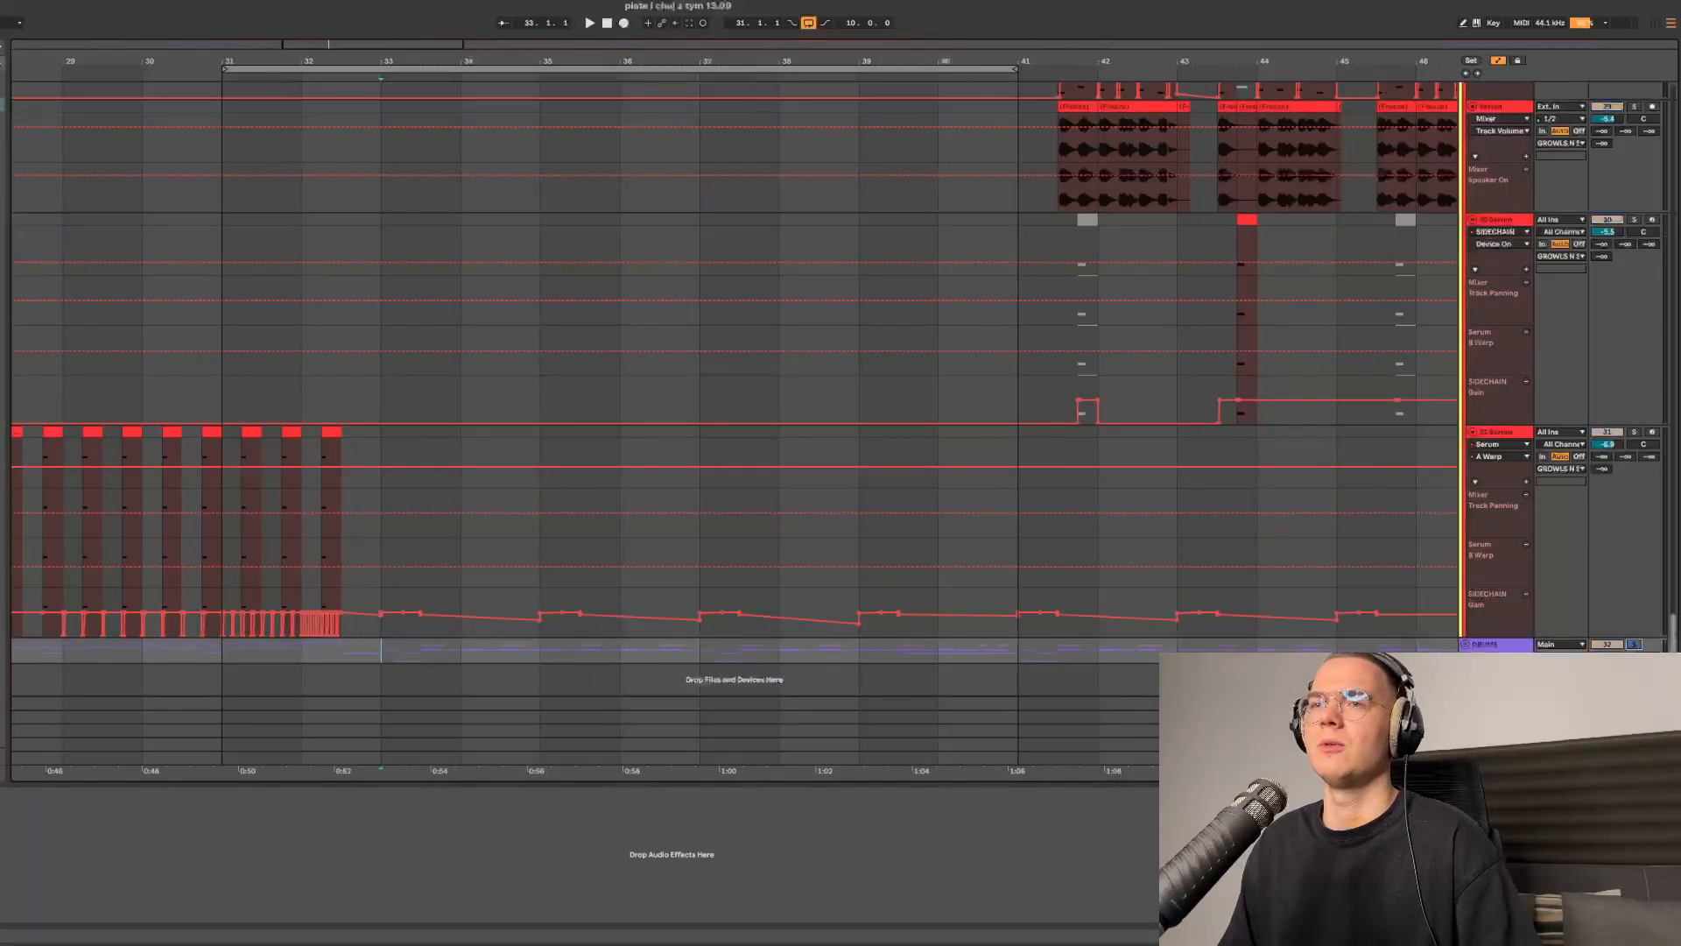
key(space)
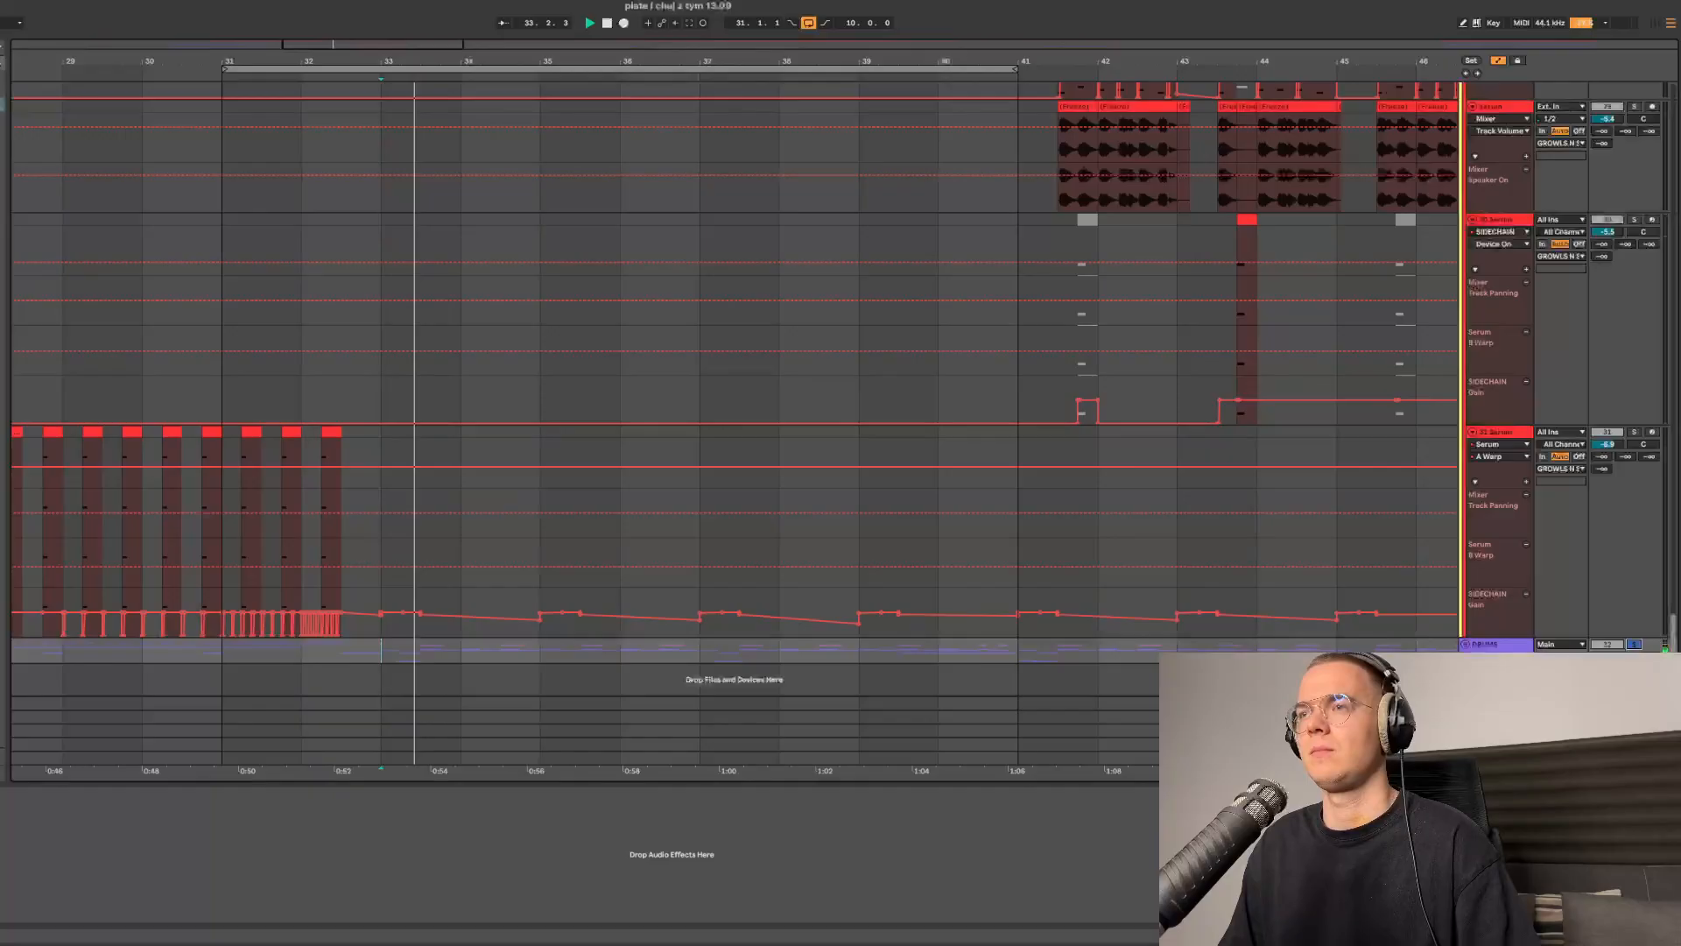